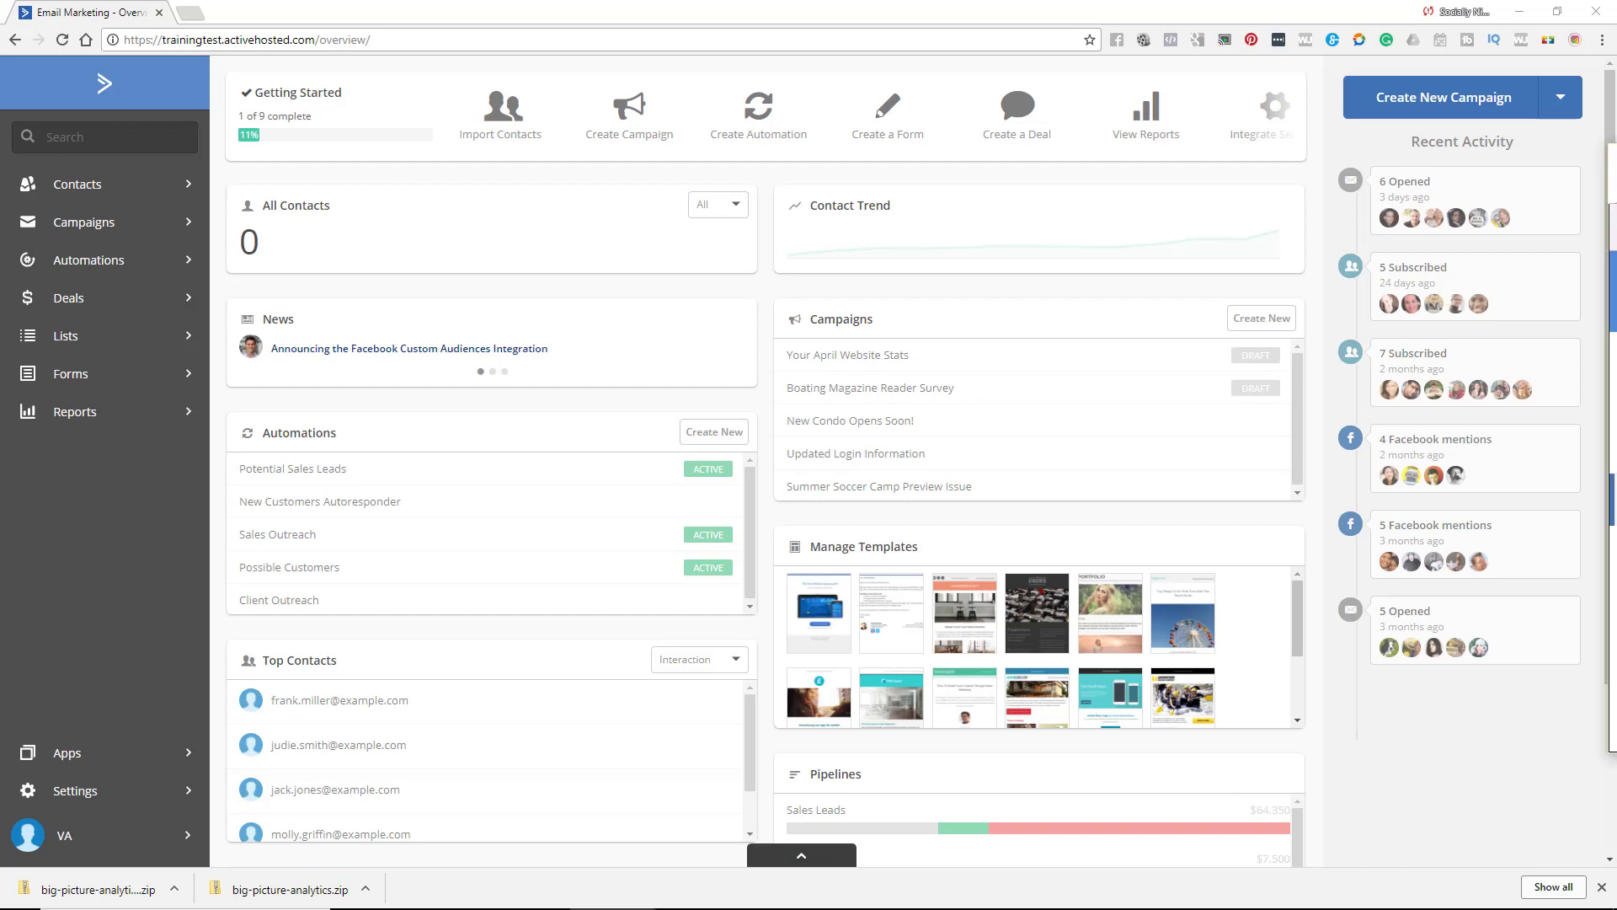
# - Bring in and enlarge the old top-menu ActiveCampaign window, load its Overview, and maximize it
pyautogui.moveTo(1616, 168); pyautogui.dragTo(1021, 315)
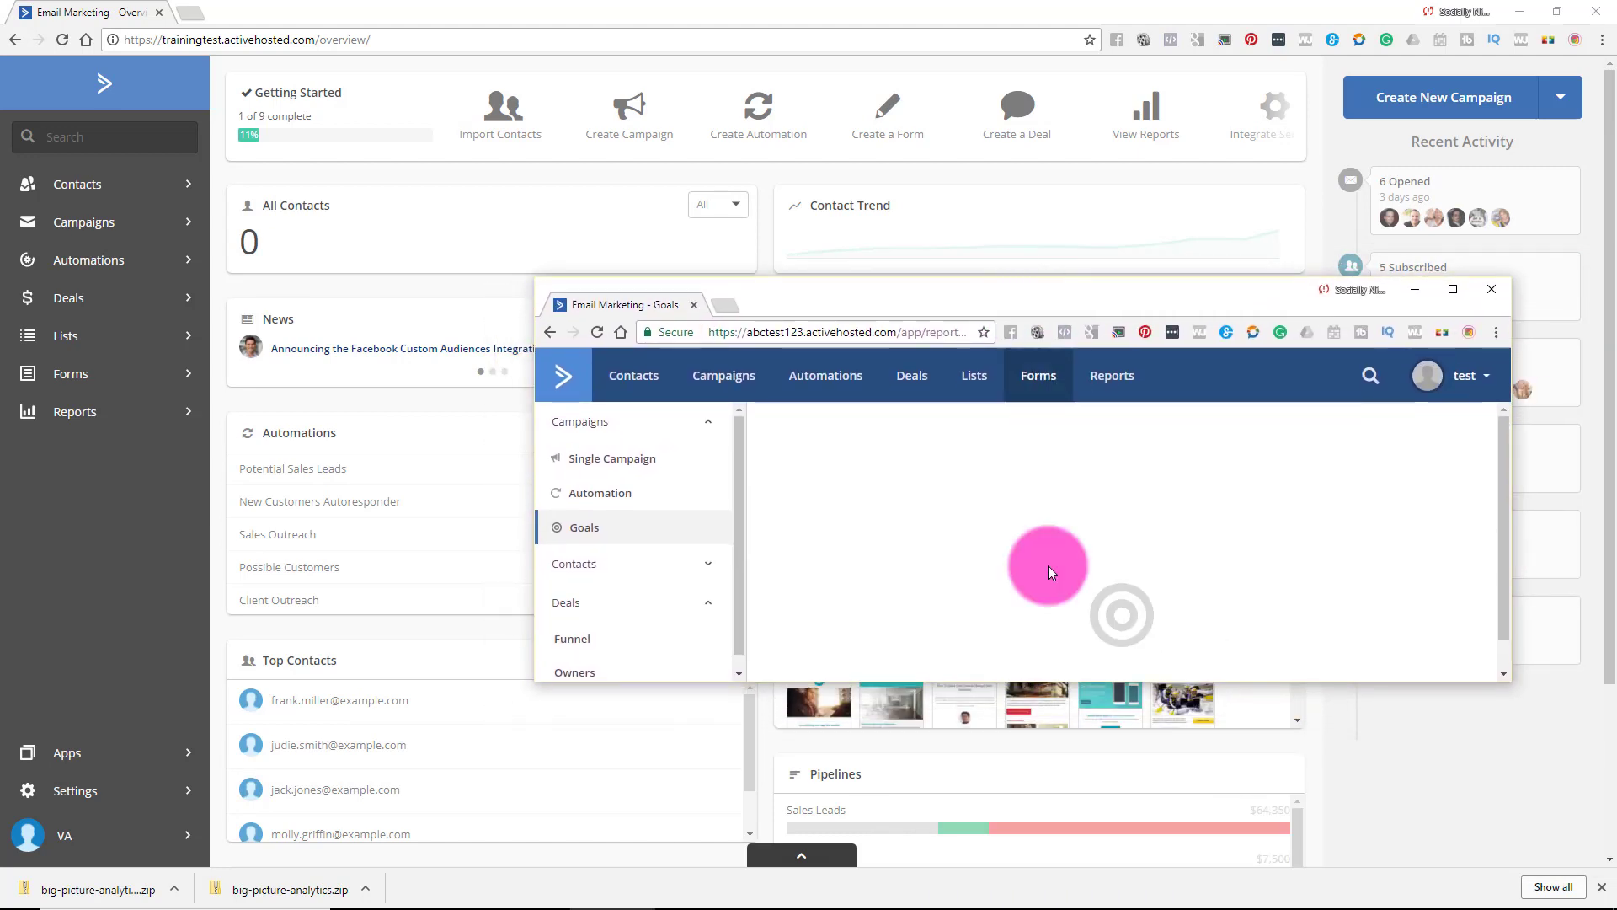
pyautogui.moveTo(1033, 680); pyautogui.dragTo(1022, 885)
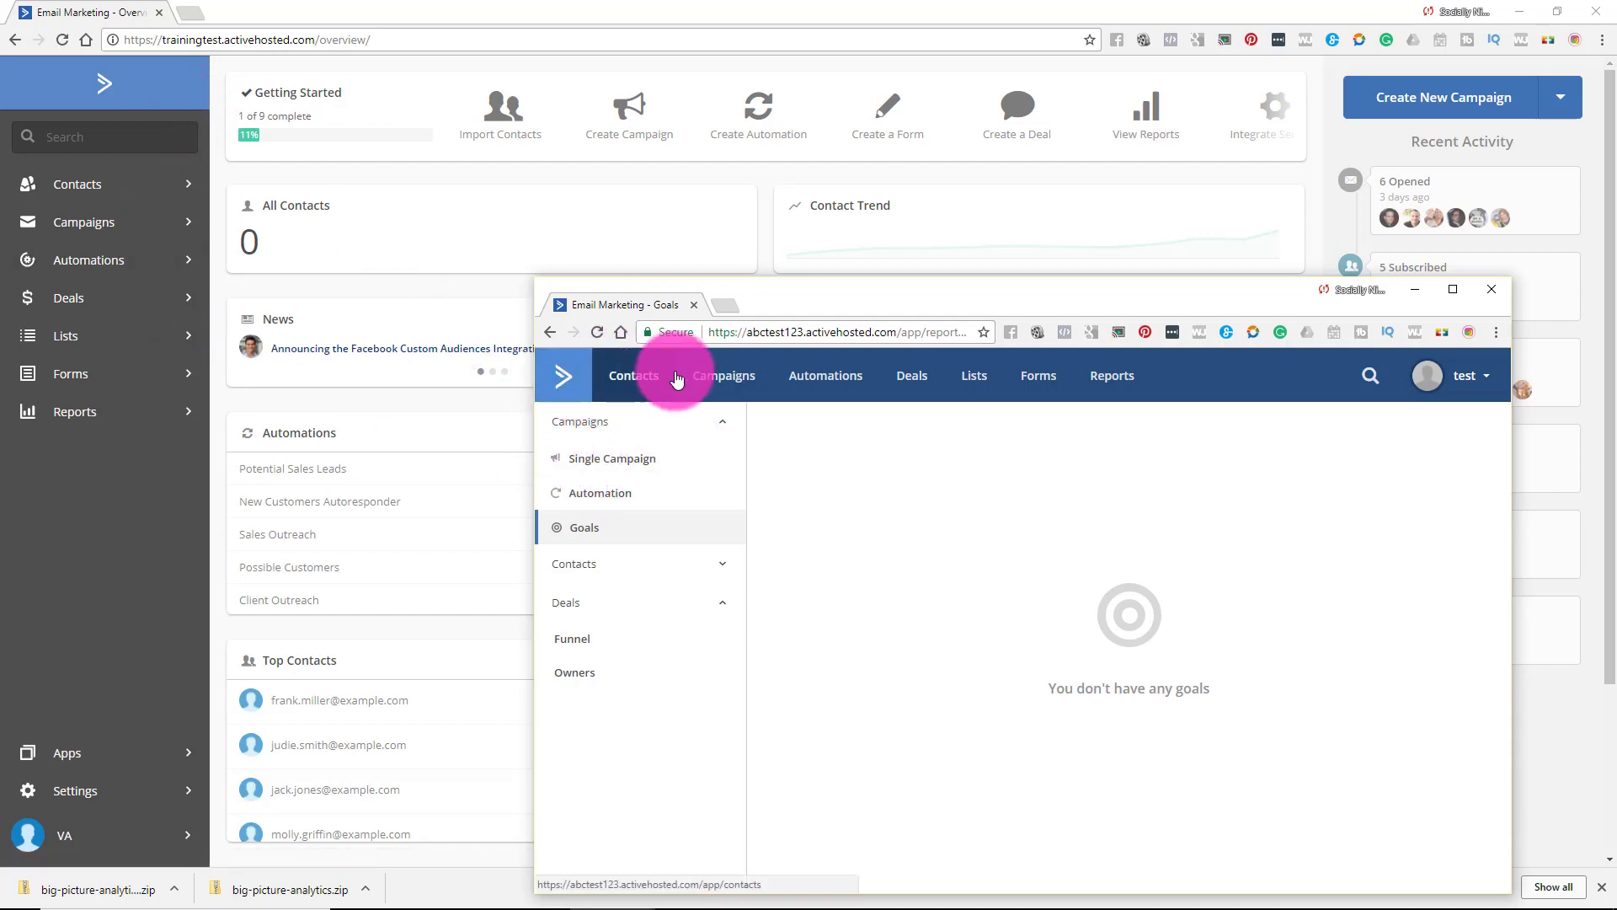
pyautogui.click(570, 378)
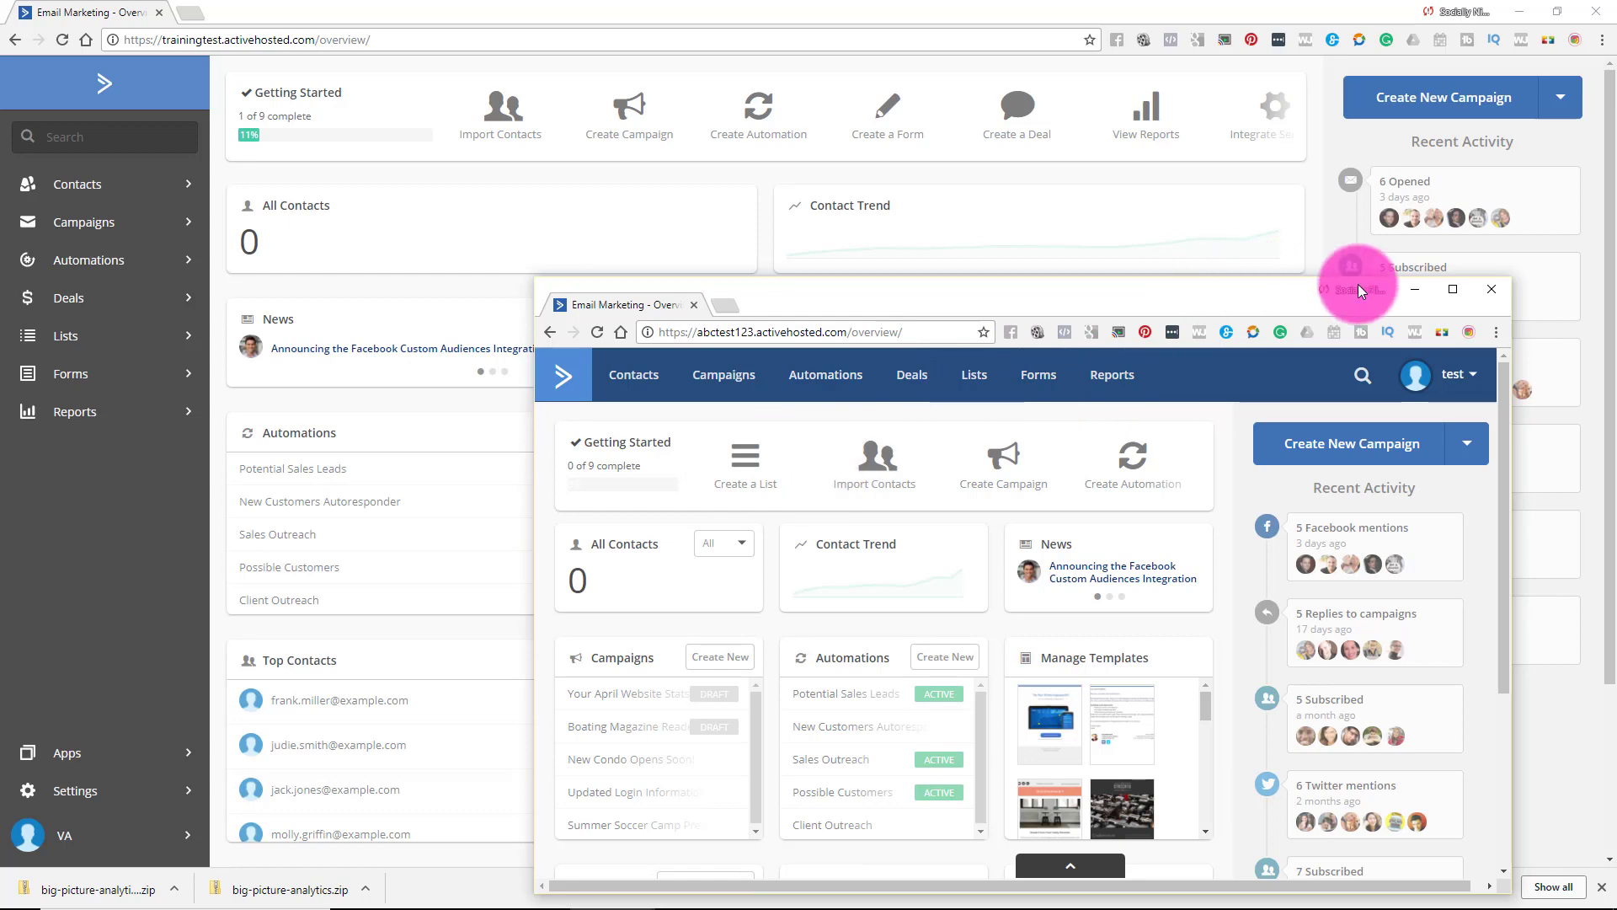
pyautogui.click(1452, 290)
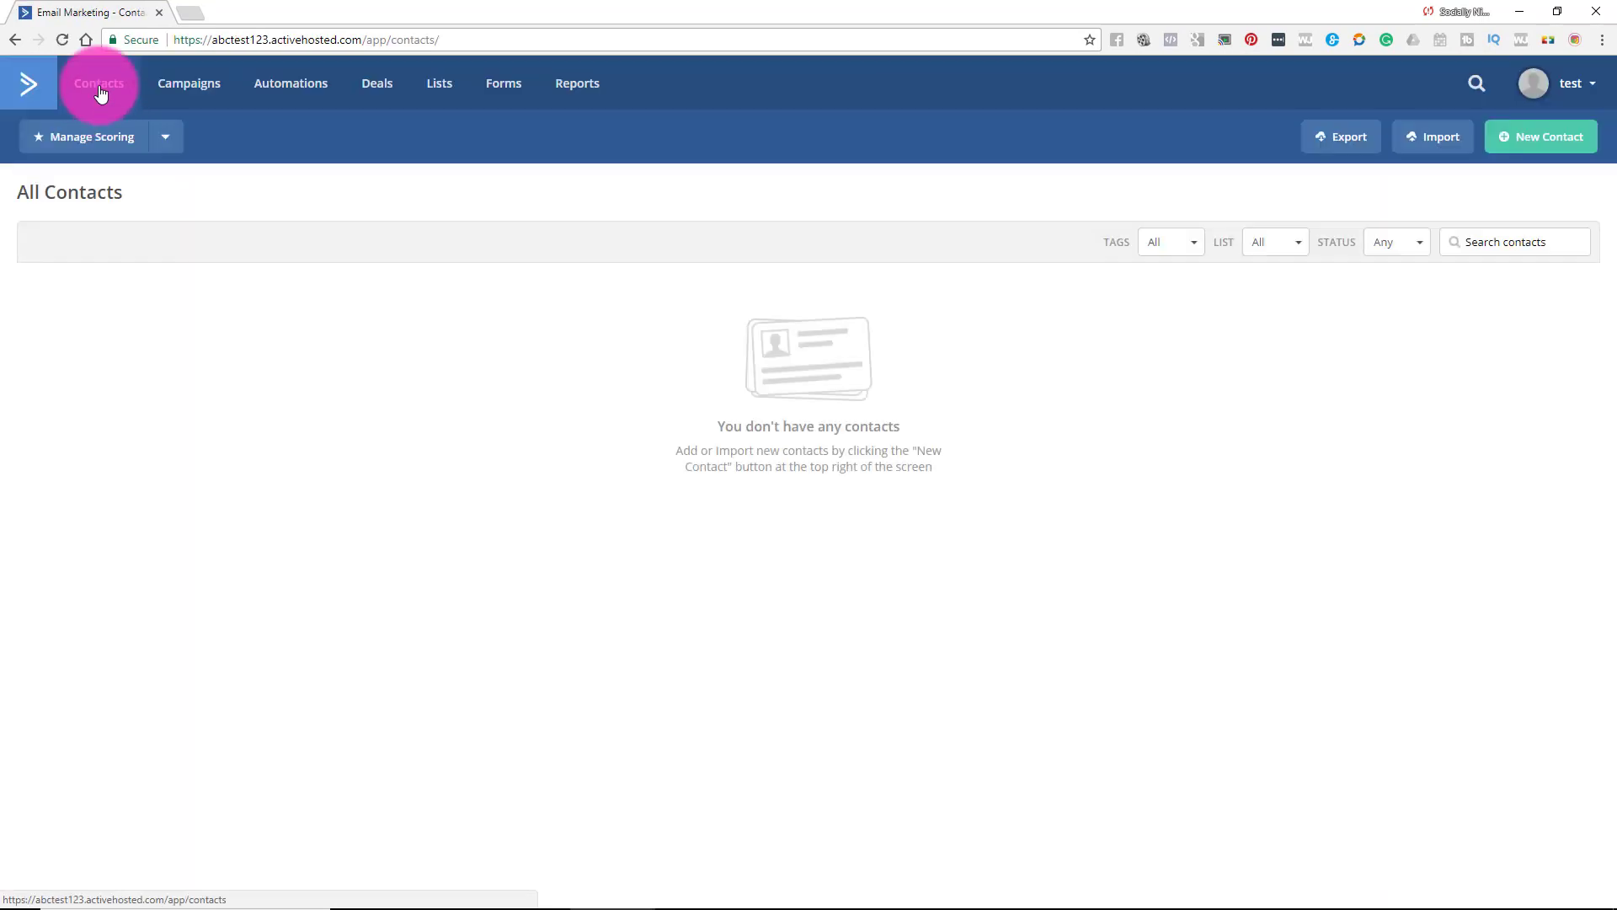
# - Browse the old interface's Manage Tags and Manage Organizations pages via the contact tools dropdown
pyautogui.click(159, 145)
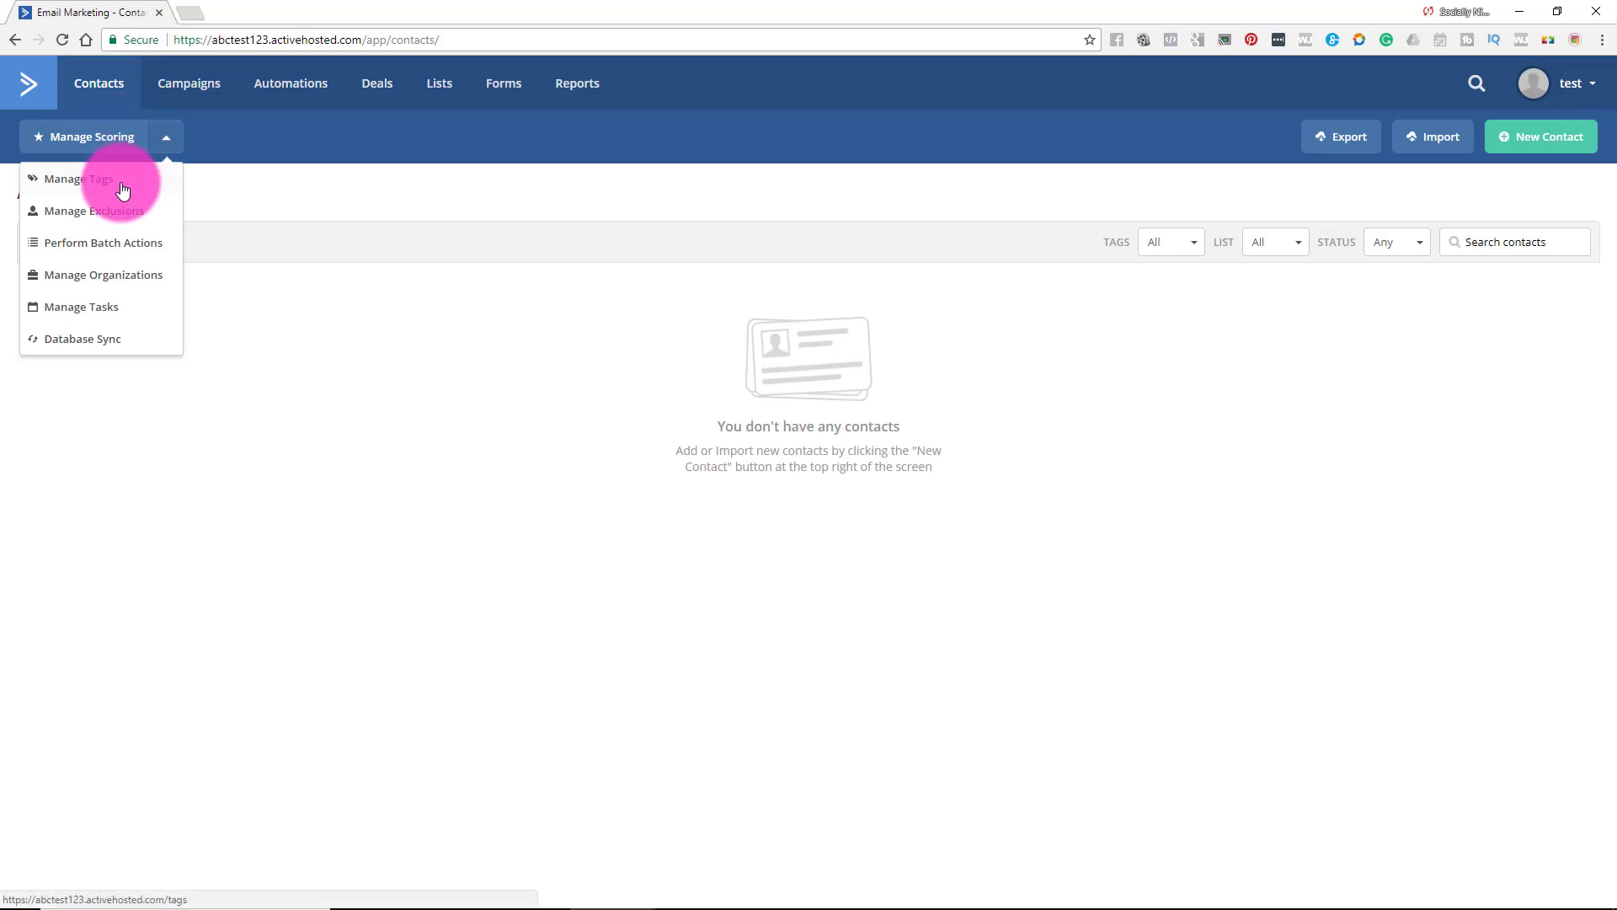
pyautogui.click(123, 190)
pyautogui.click(161, 141)
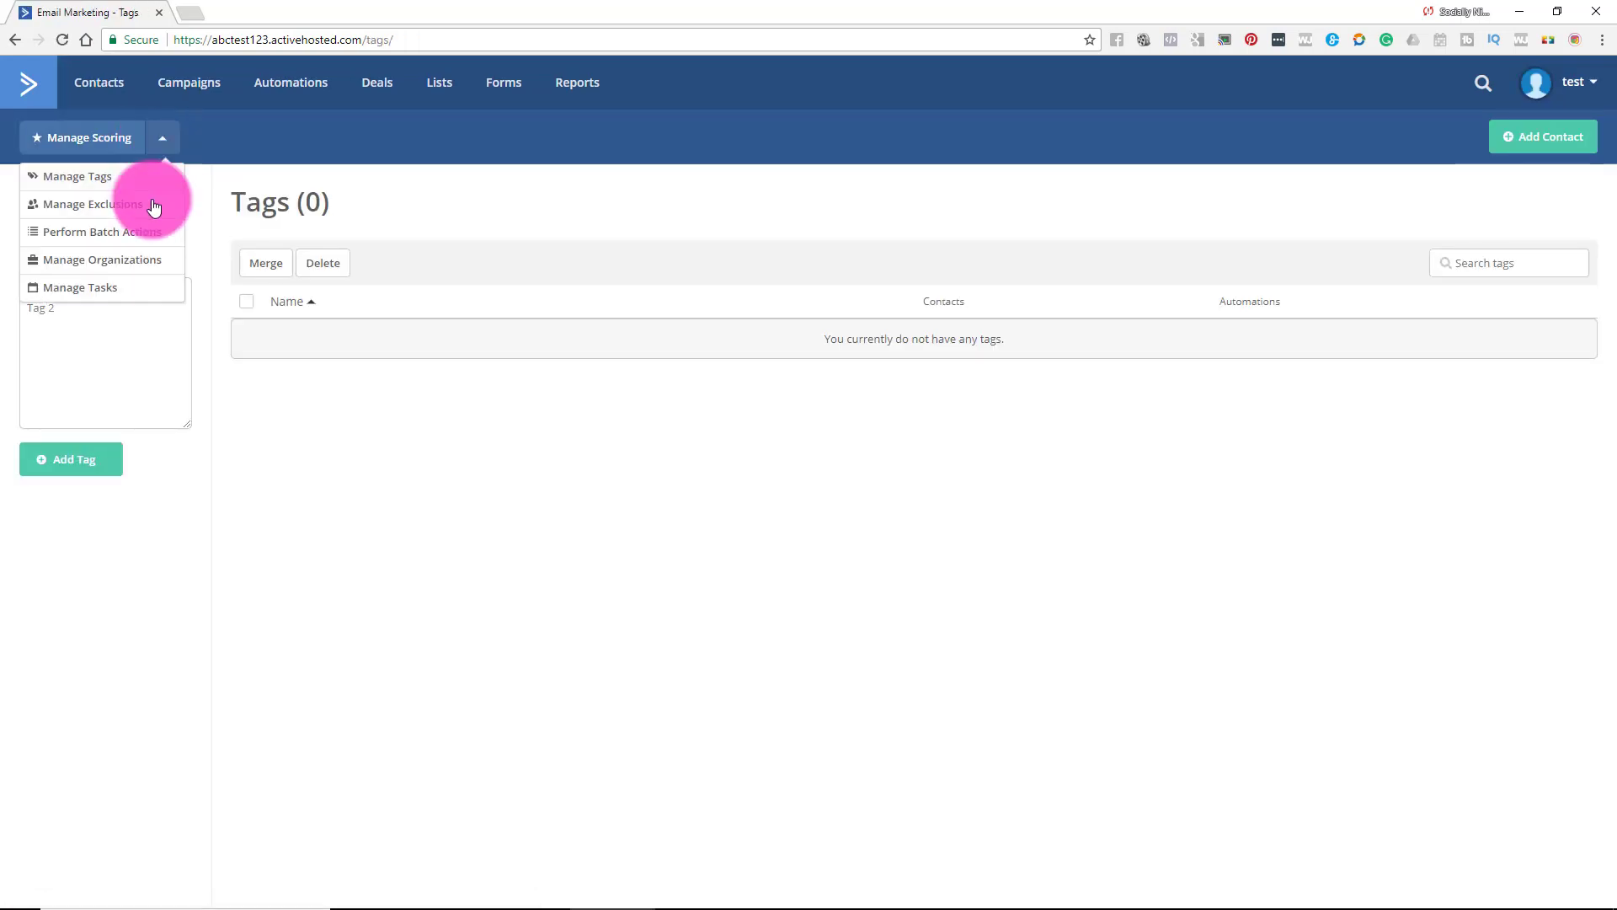
pyautogui.click(148, 257)
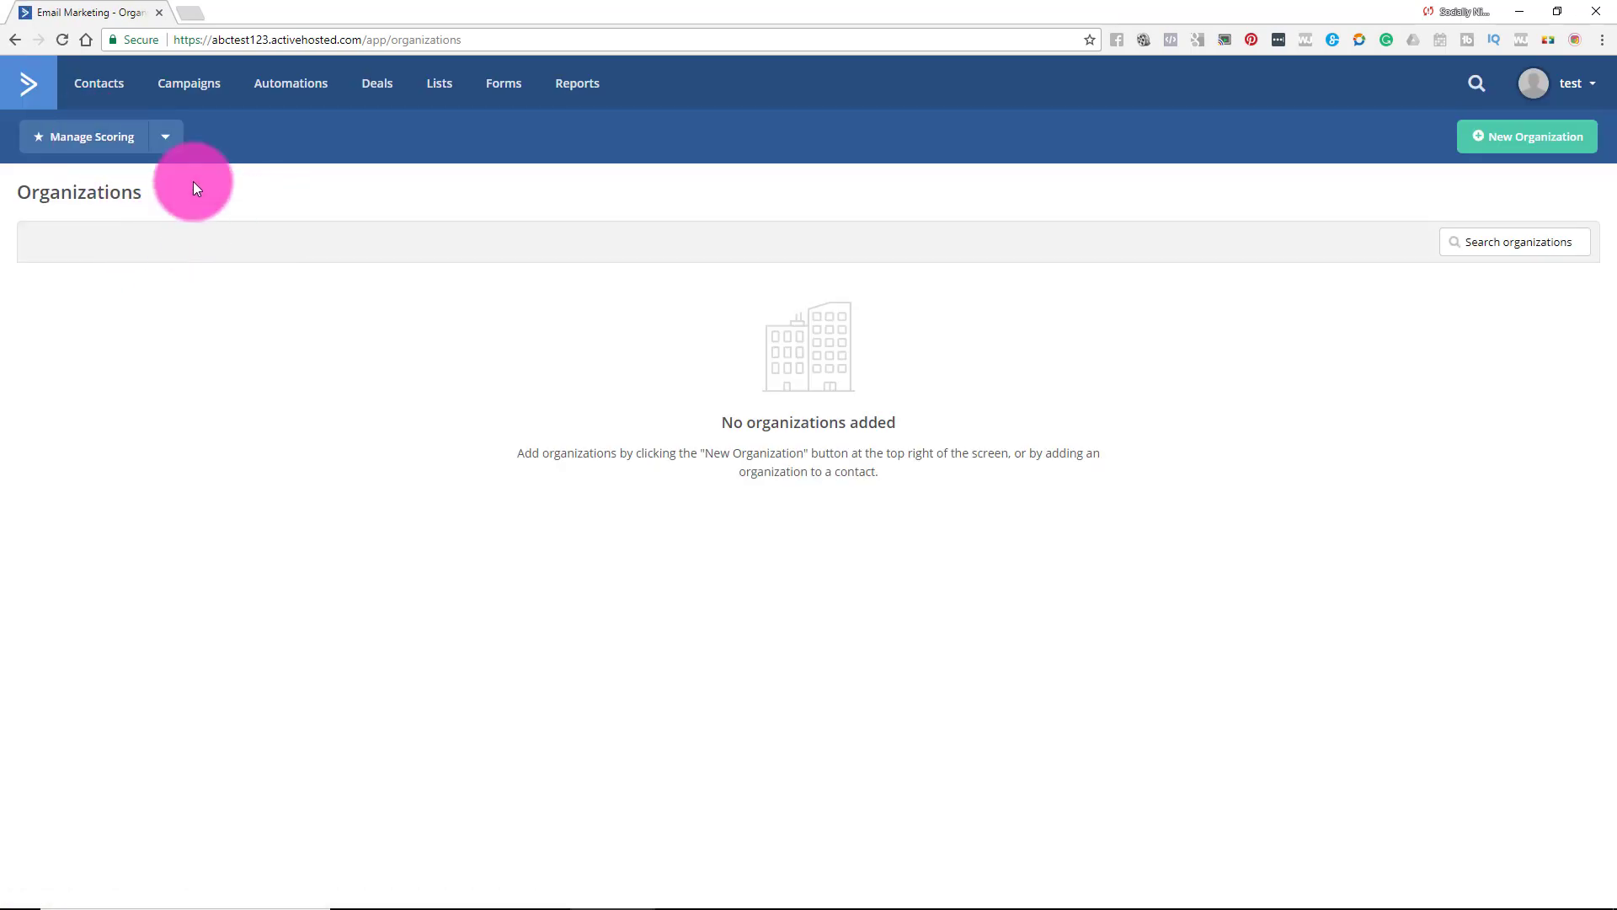
pyautogui.click(172, 145)
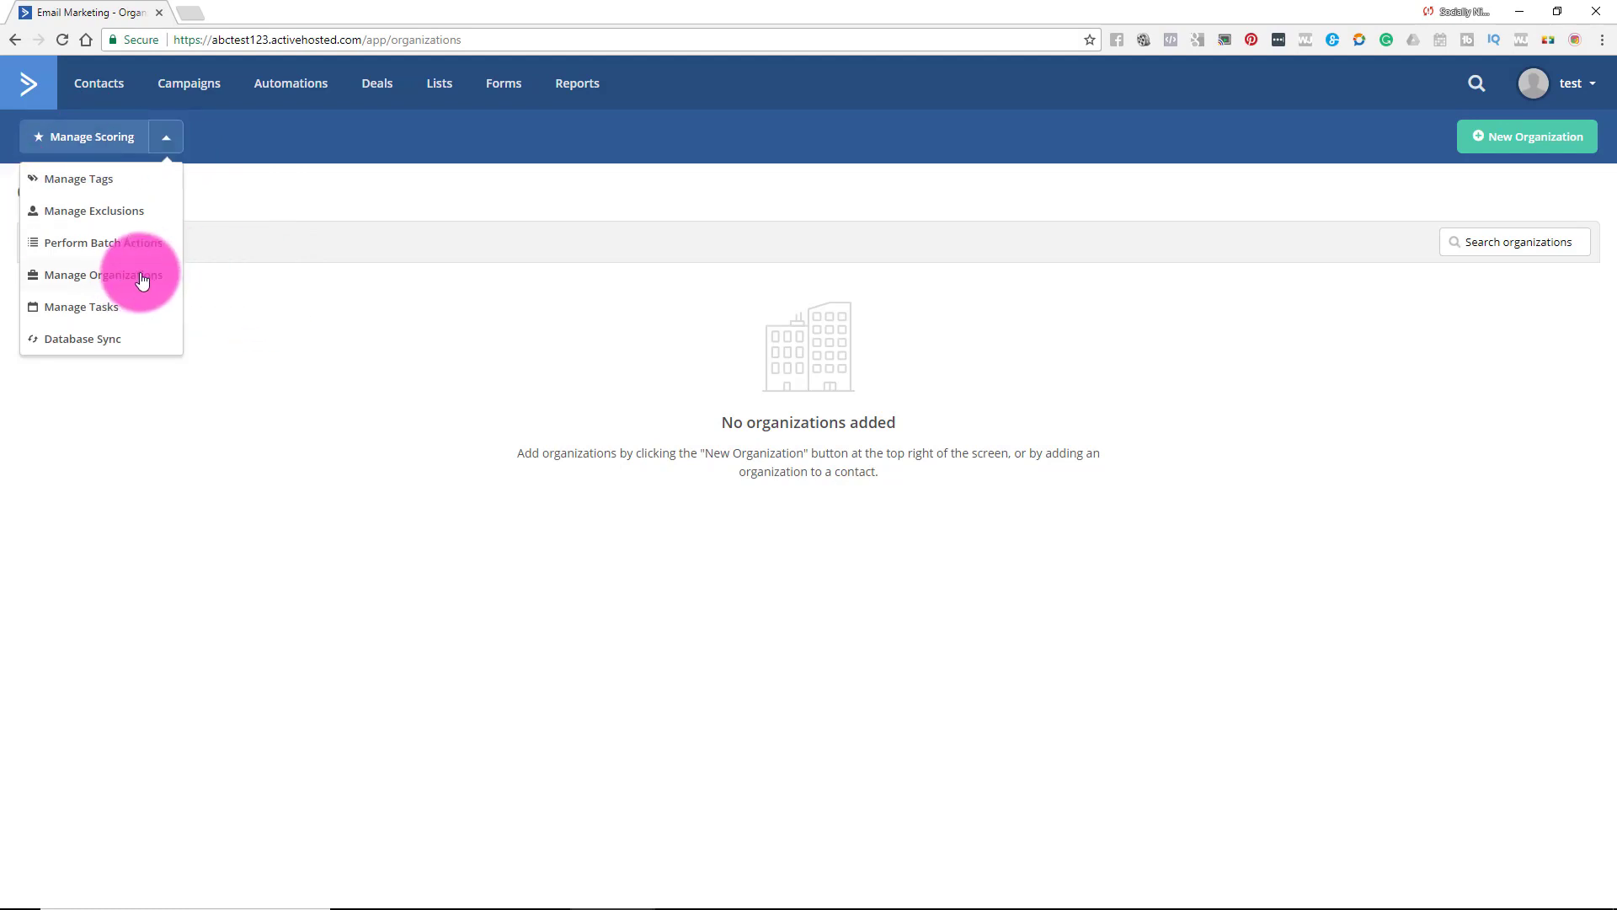
# - Visit old-interface Automations, dismiss its intro, return to Contacts, and move that window aside
pyautogui.click(298, 105)
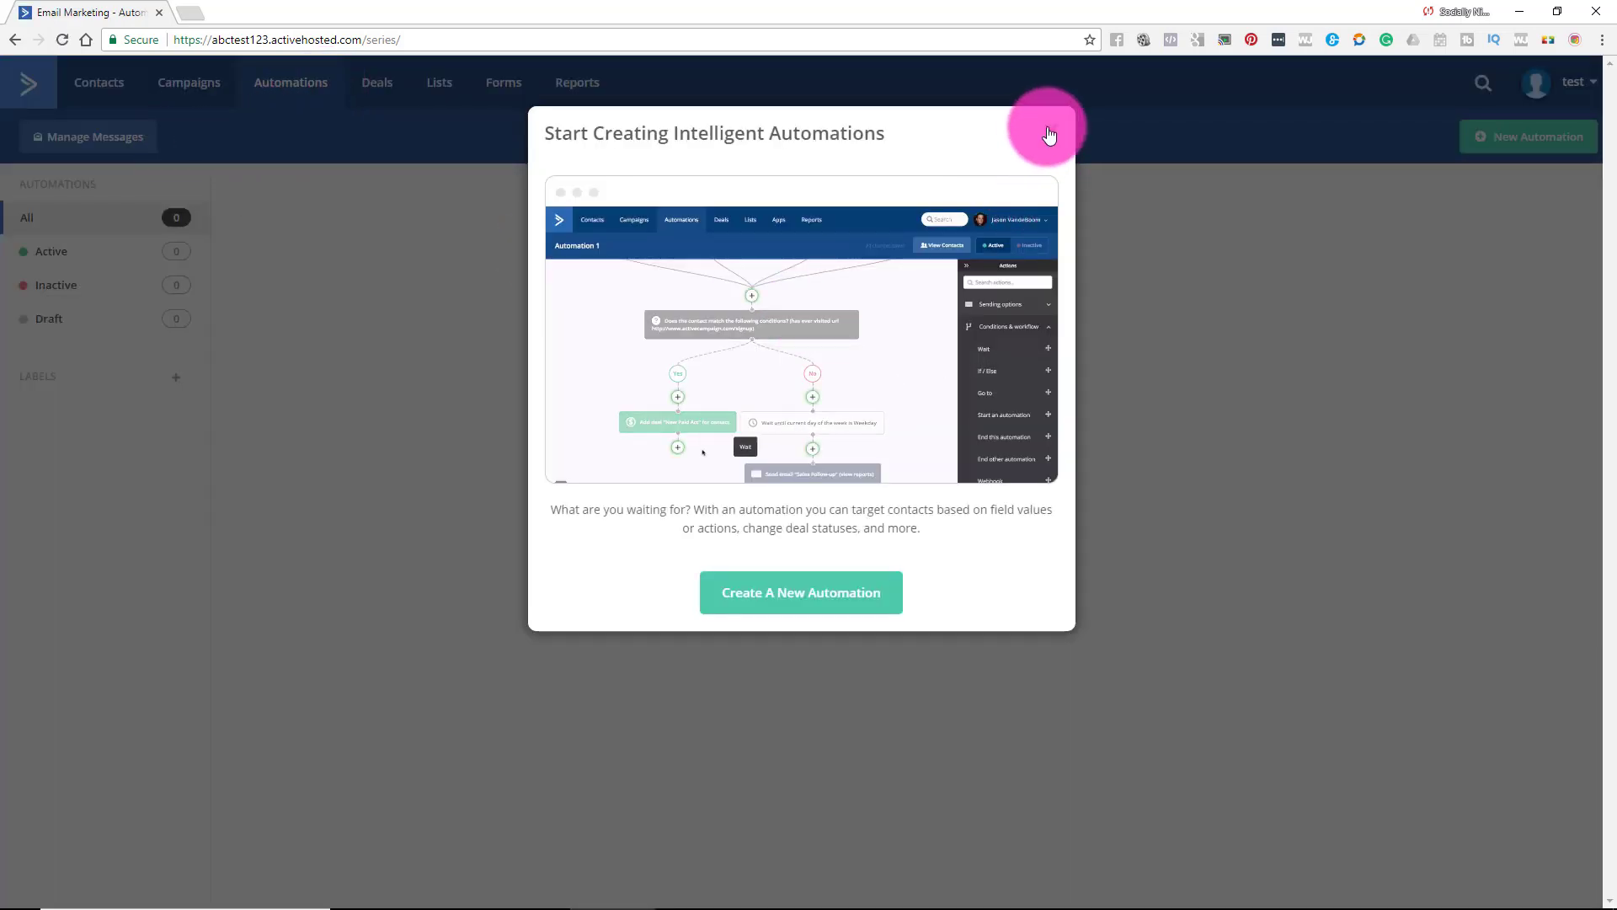
pyautogui.click(1051, 131)
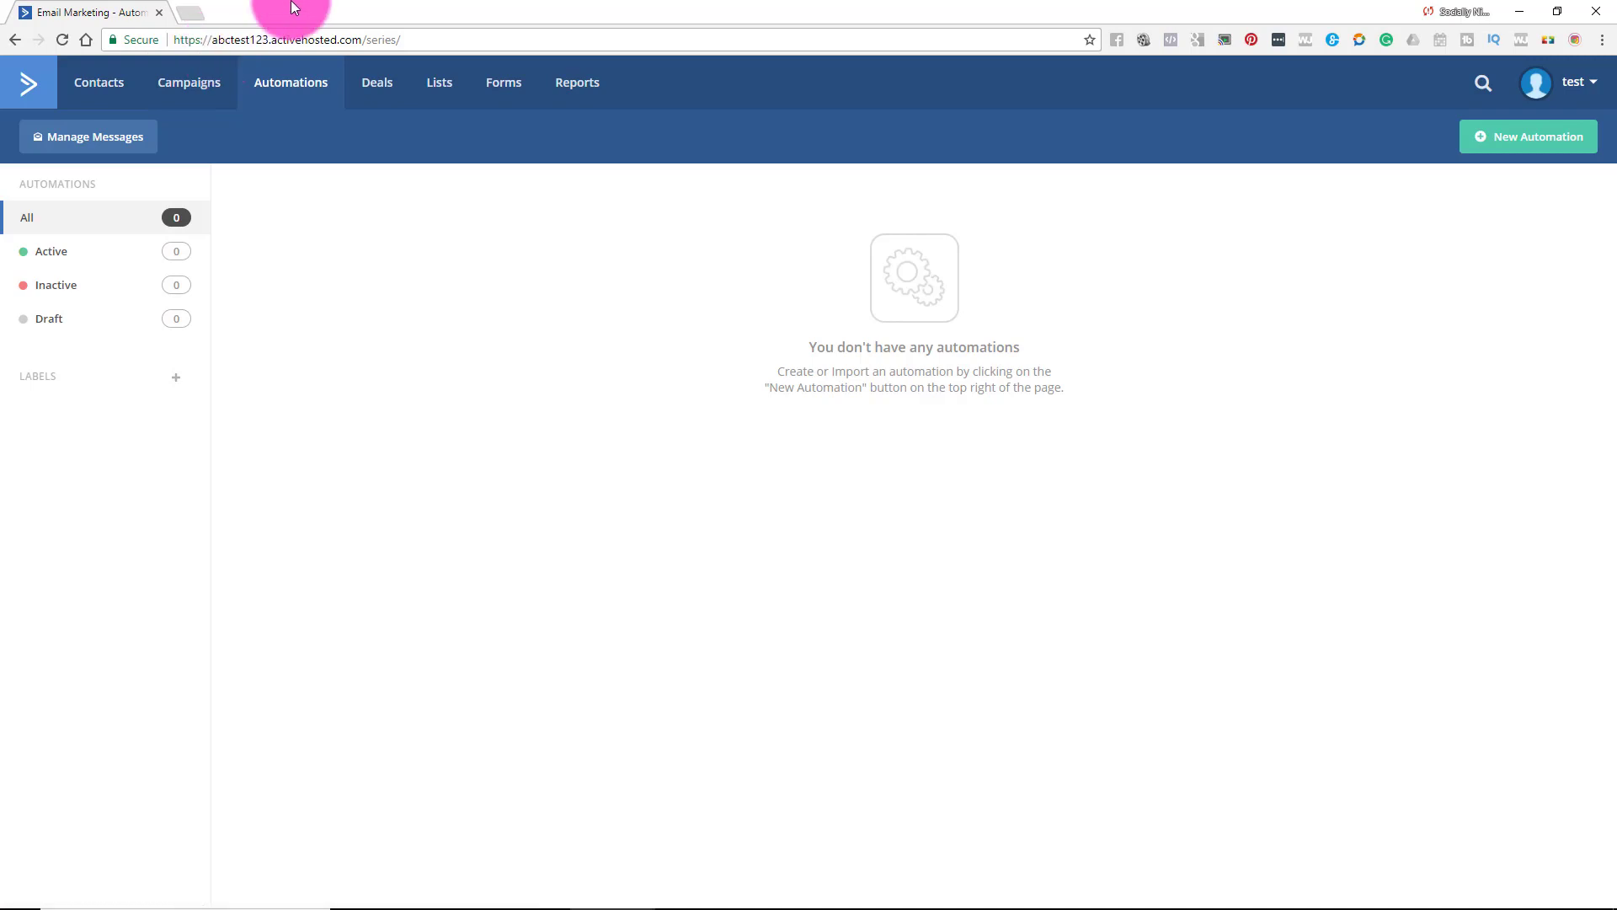
pyautogui.click(80, 77)
pyautogui.moveTo(404, 9); pyautogui.dragTo(1616, 152)
# - Open Contacts in the new sidebar layout and compare with the old window's Manage Scoring dropdown
pyautogui.click(1426, 91)
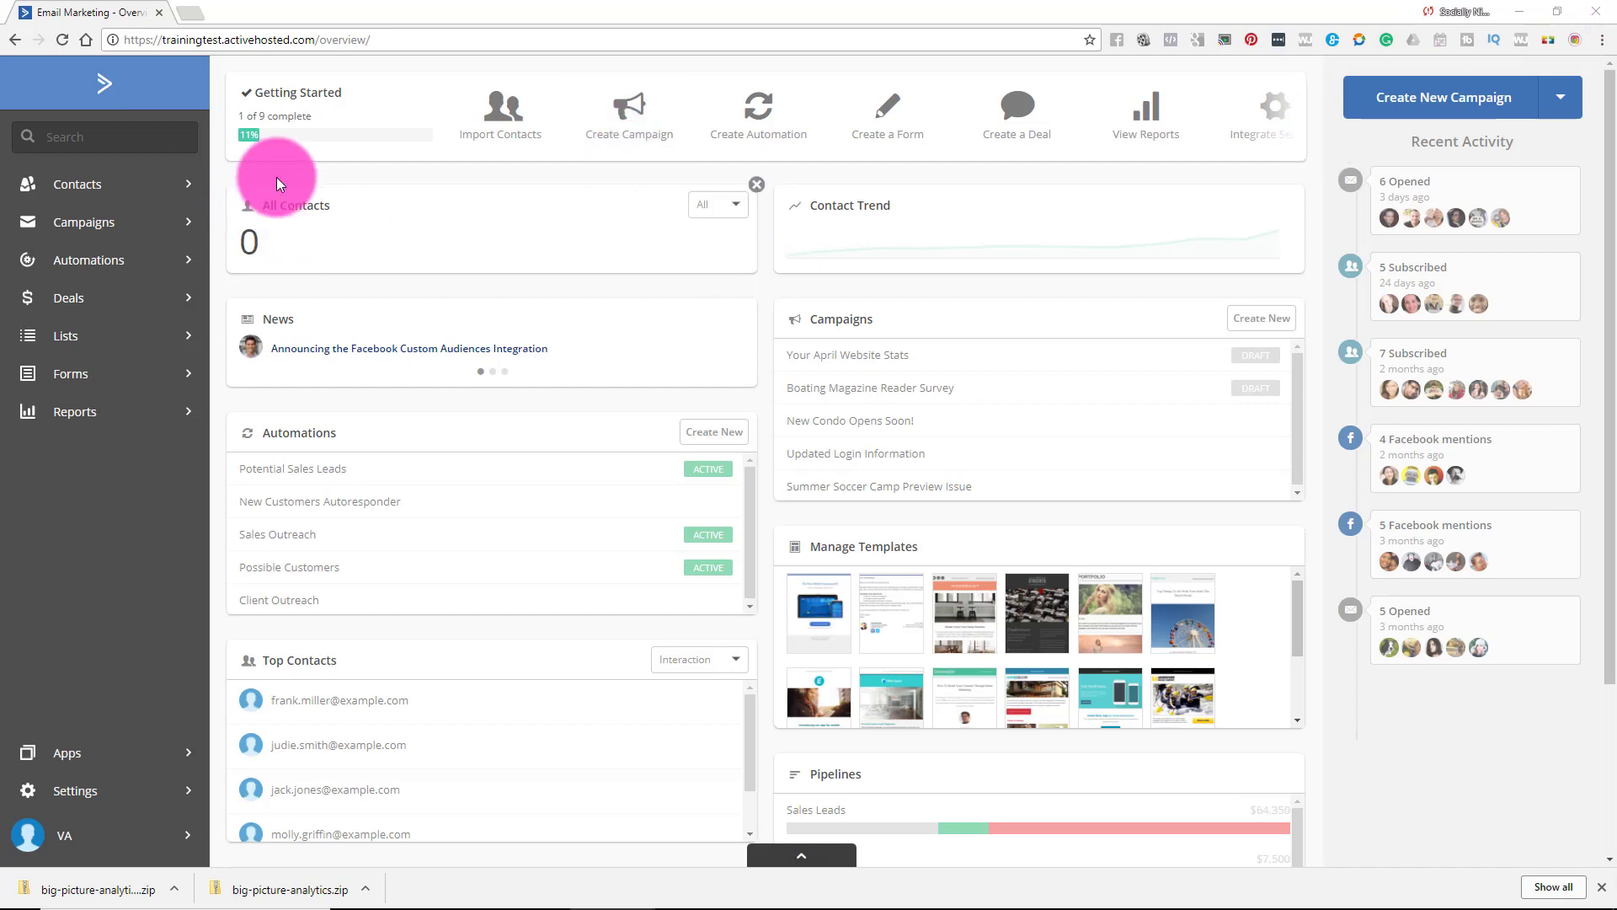
pyautogui.click(154, 179)
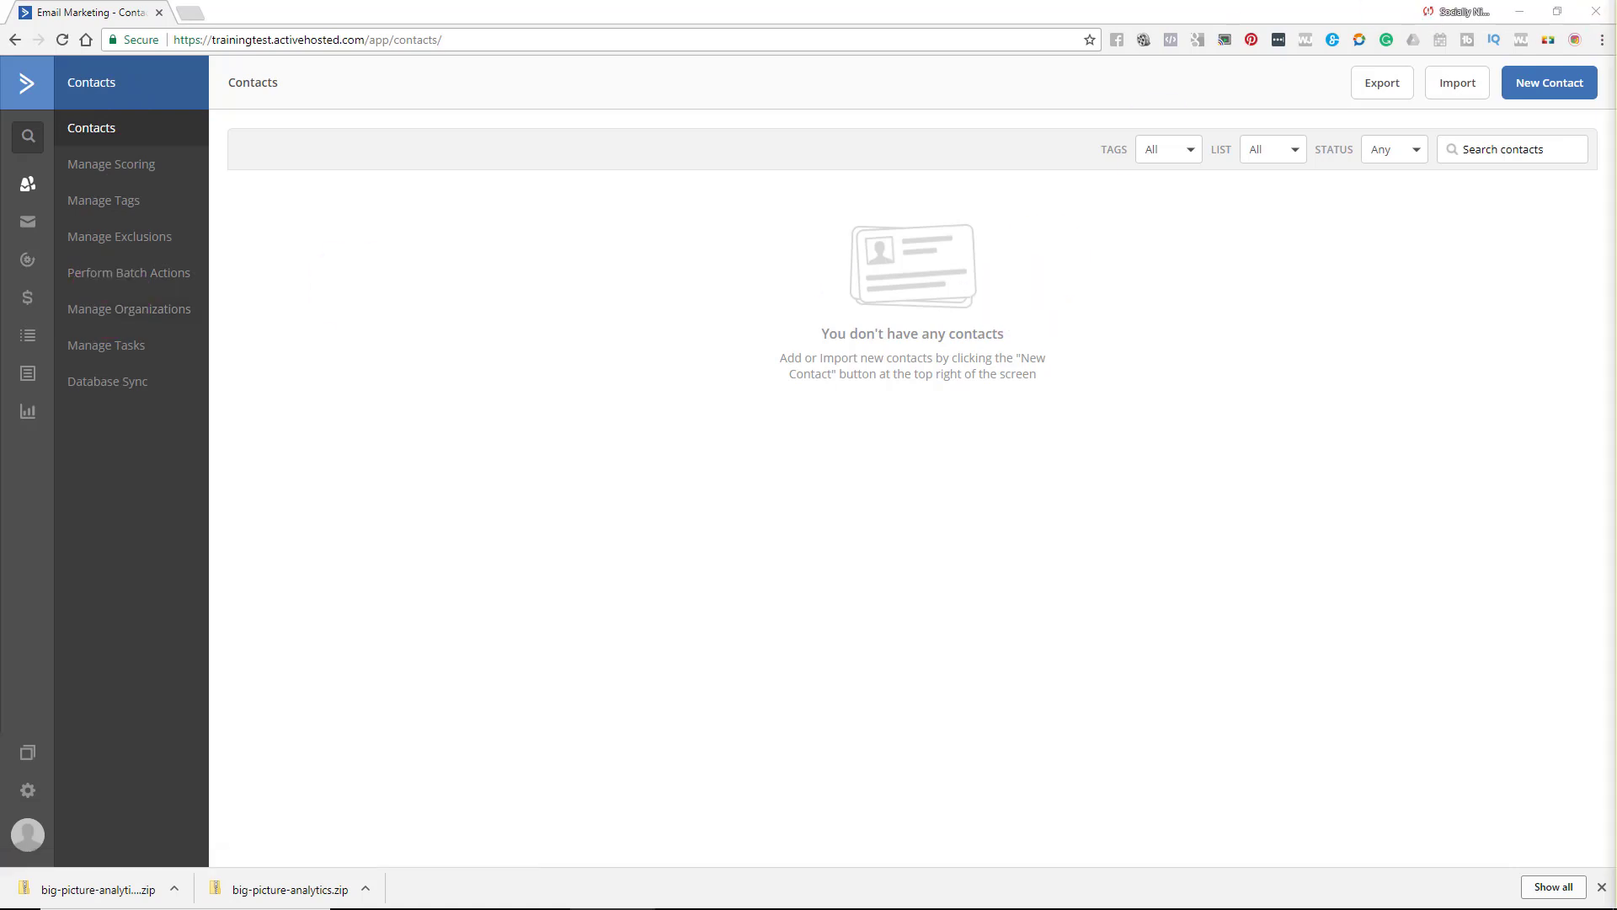
pyautogui.moveTo(1616, 199); pyautogui.dragTo(1158, 330)
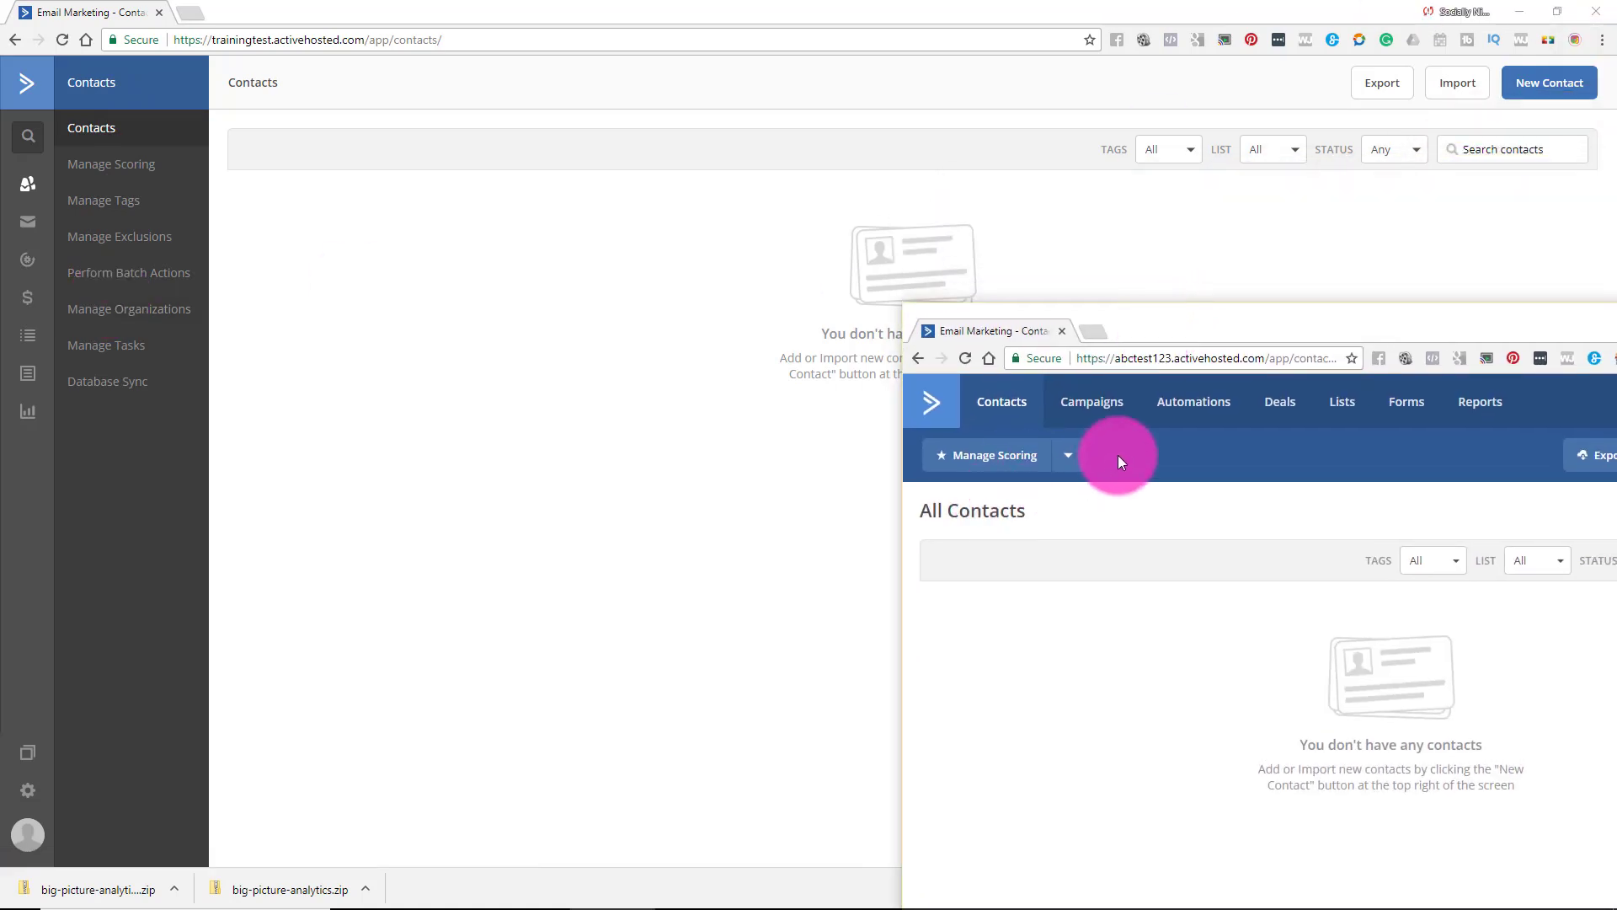
pyautogui.click(1068, 455)
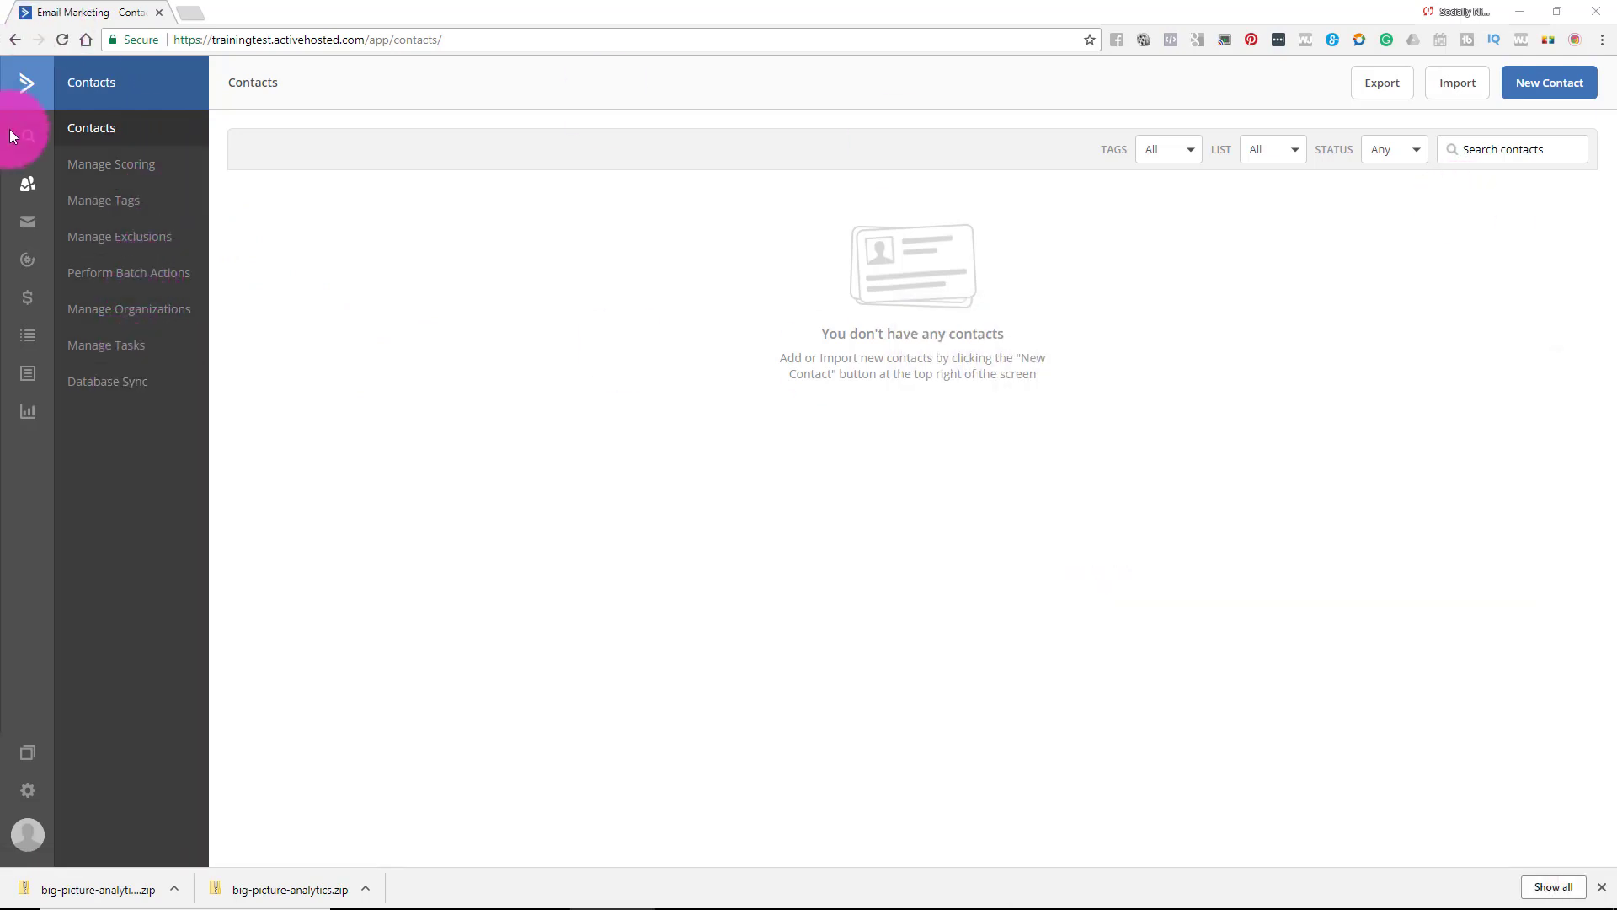
pyautogui.click(91, 171)
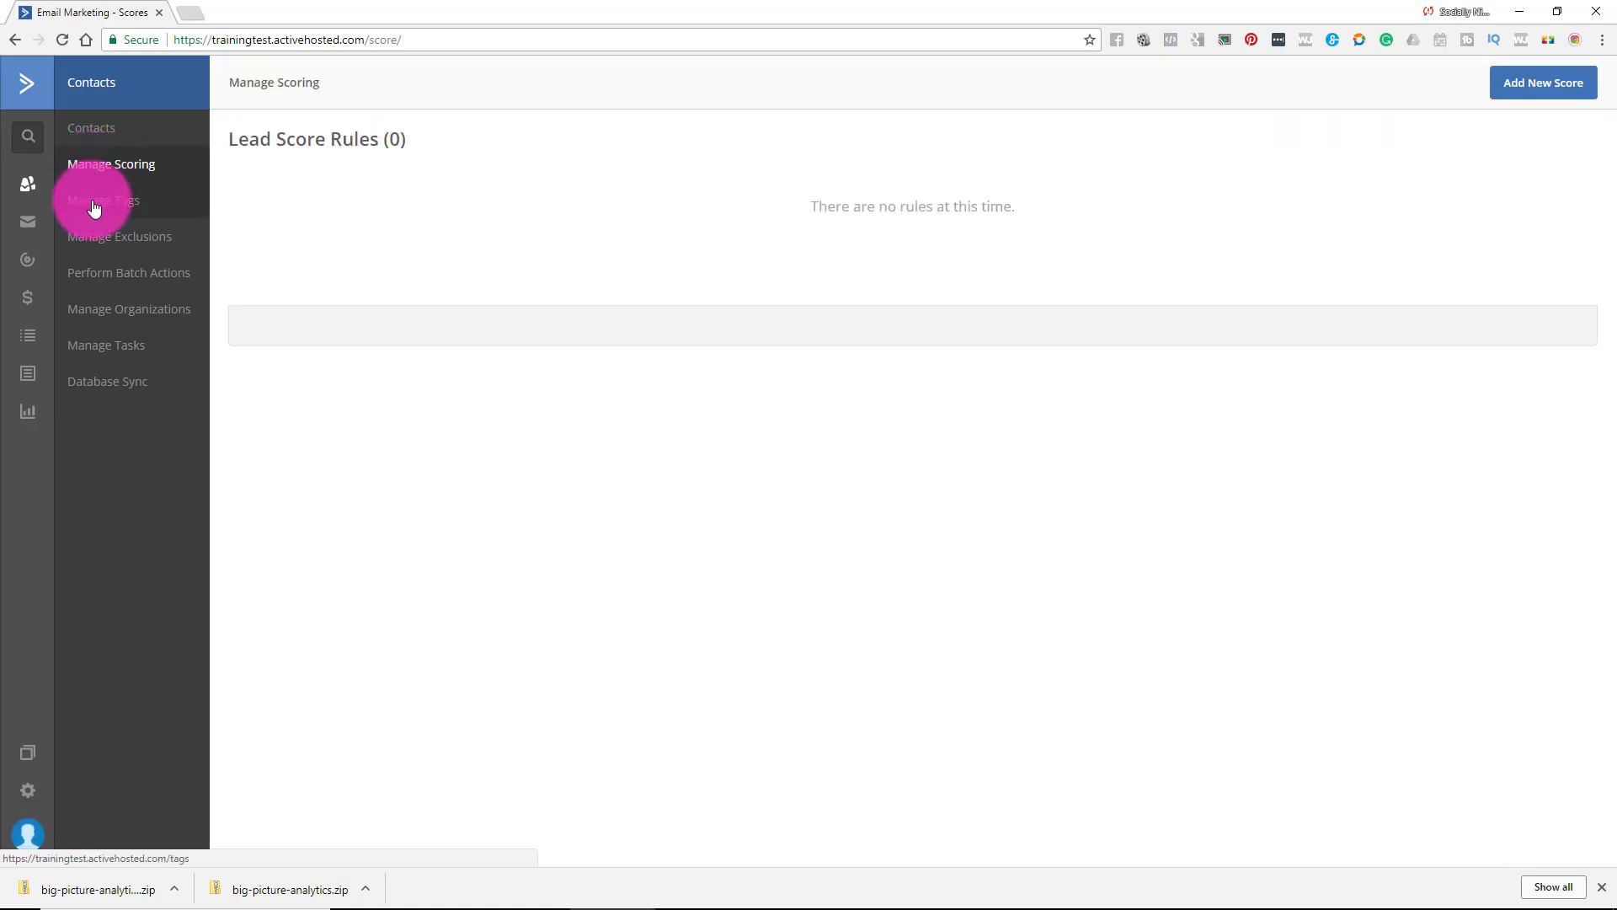
pyautogui.click(94, 208)
pyautogui.click(139, 237)
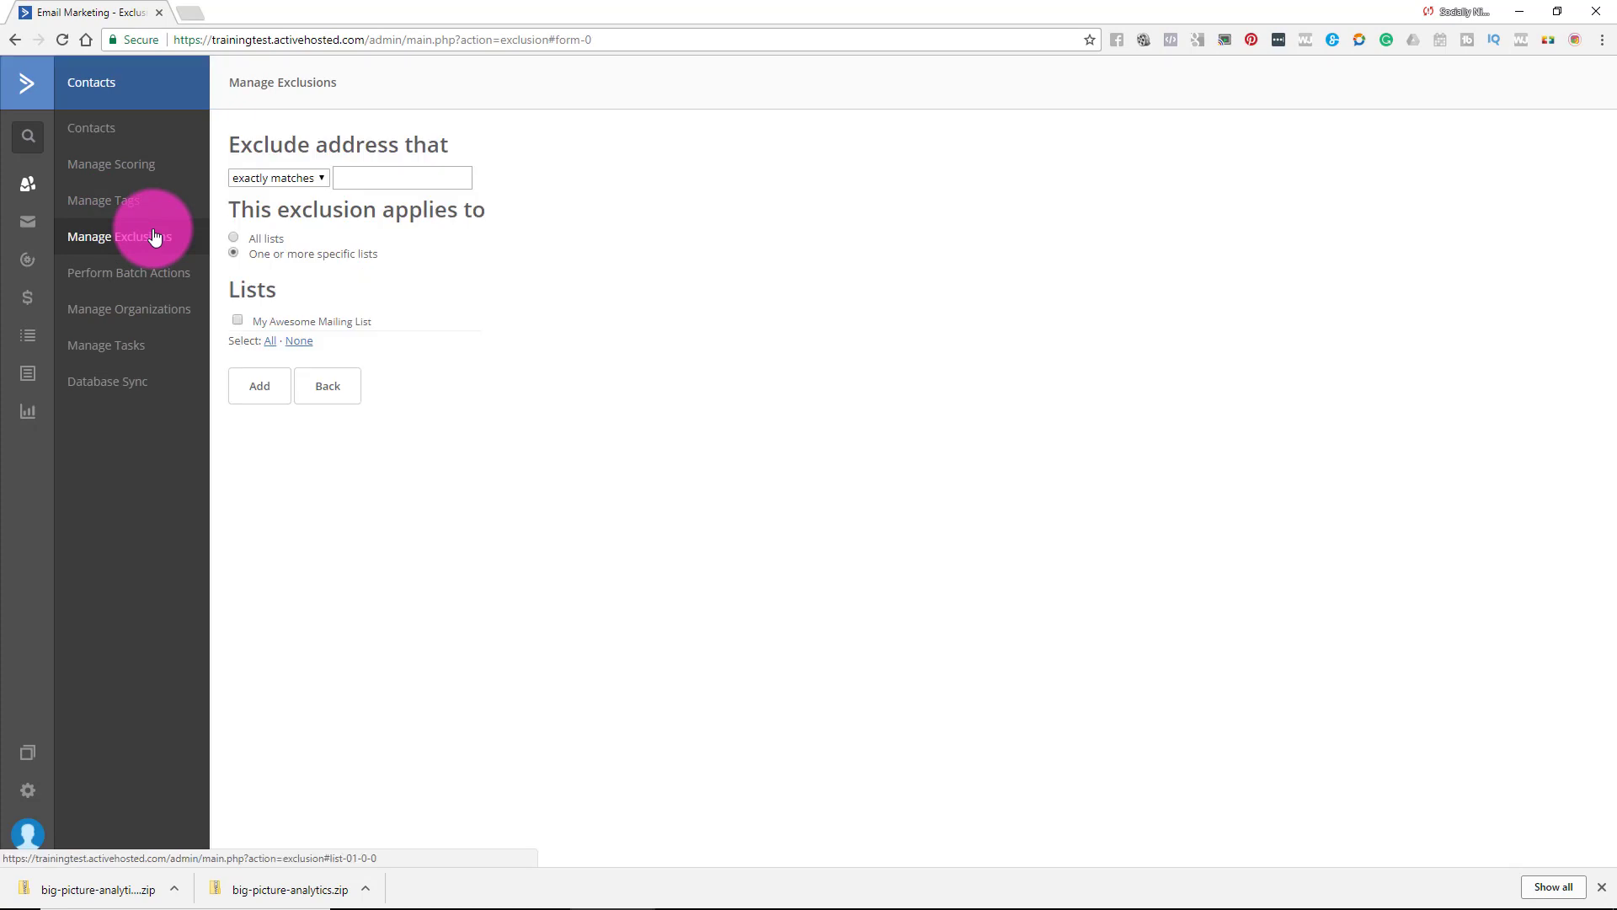
pyautogui.click(151, 274)
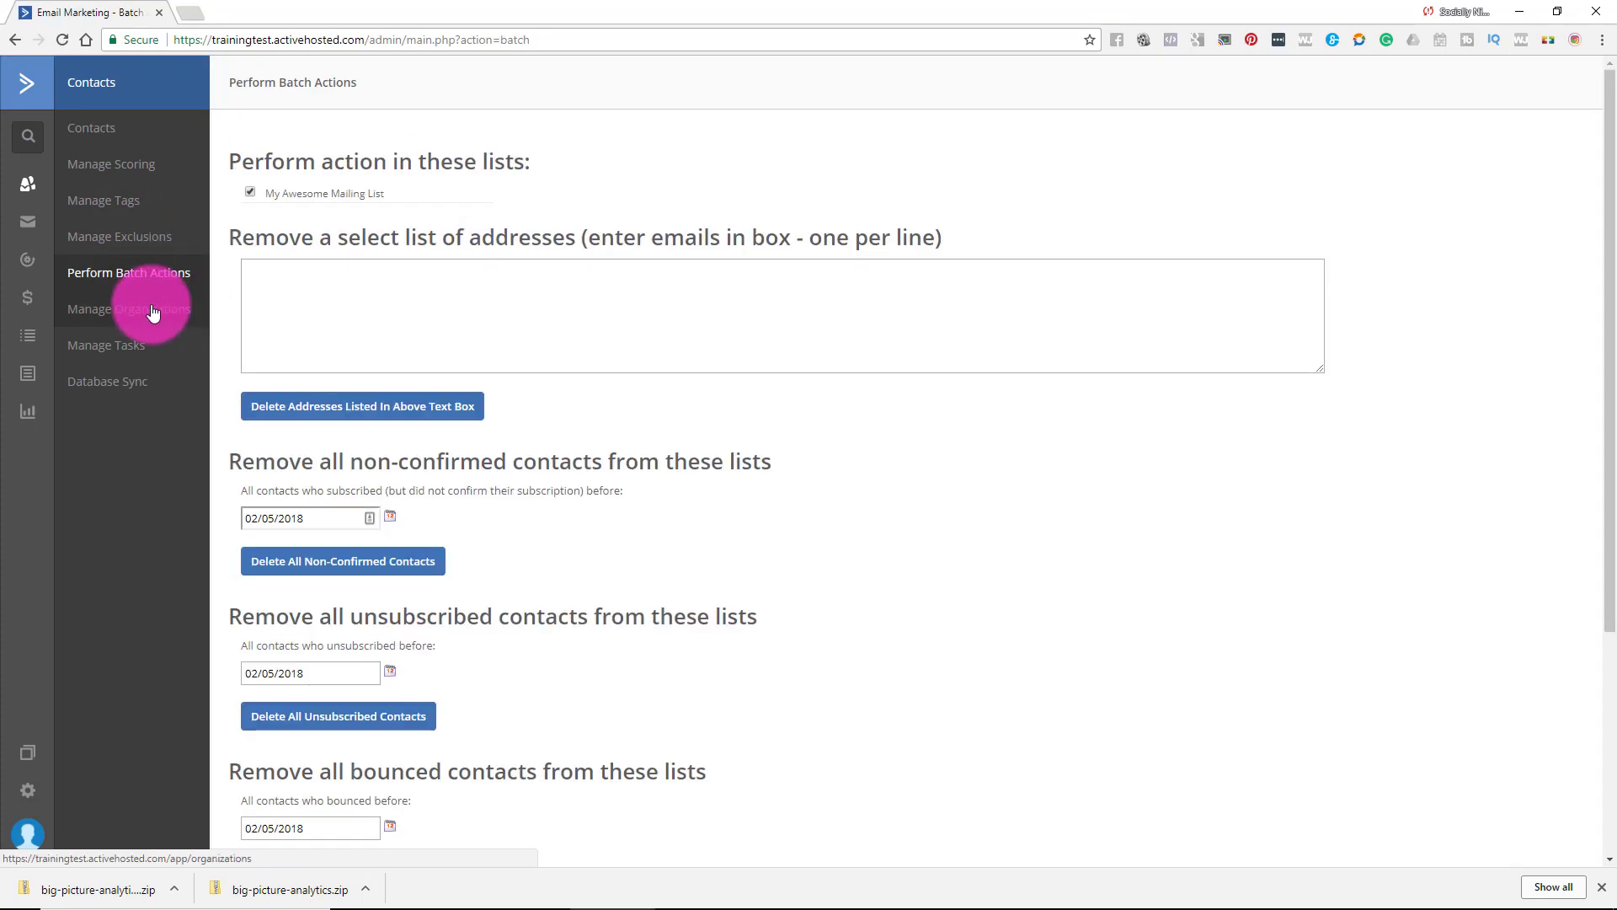
pyautogui.click(152, 311)
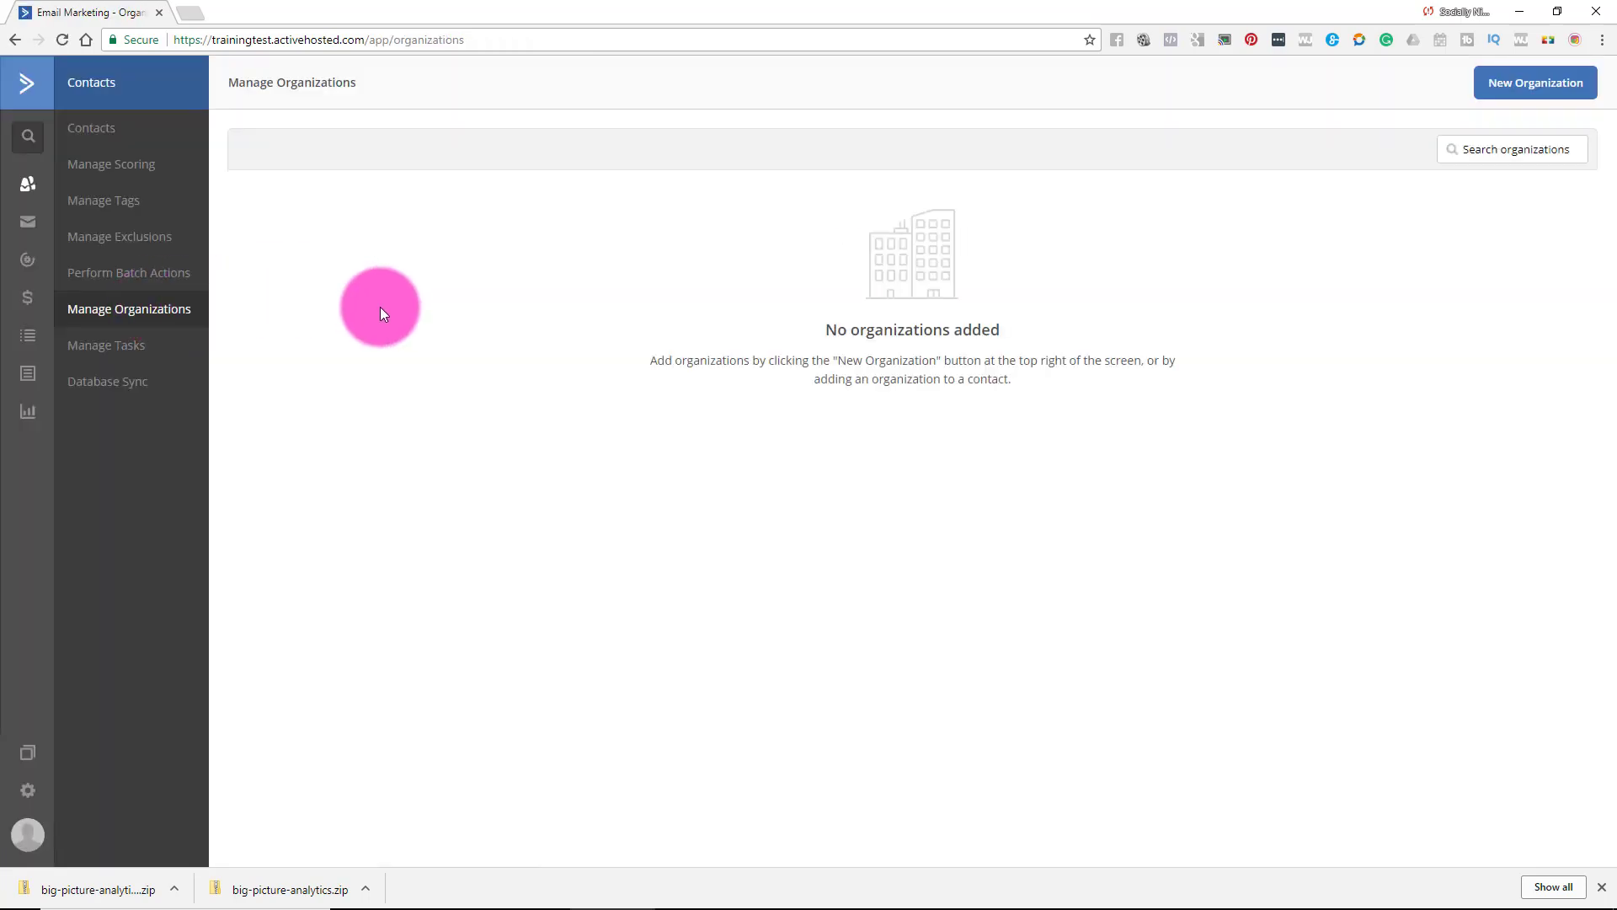
pyautogui.click(45, 187)
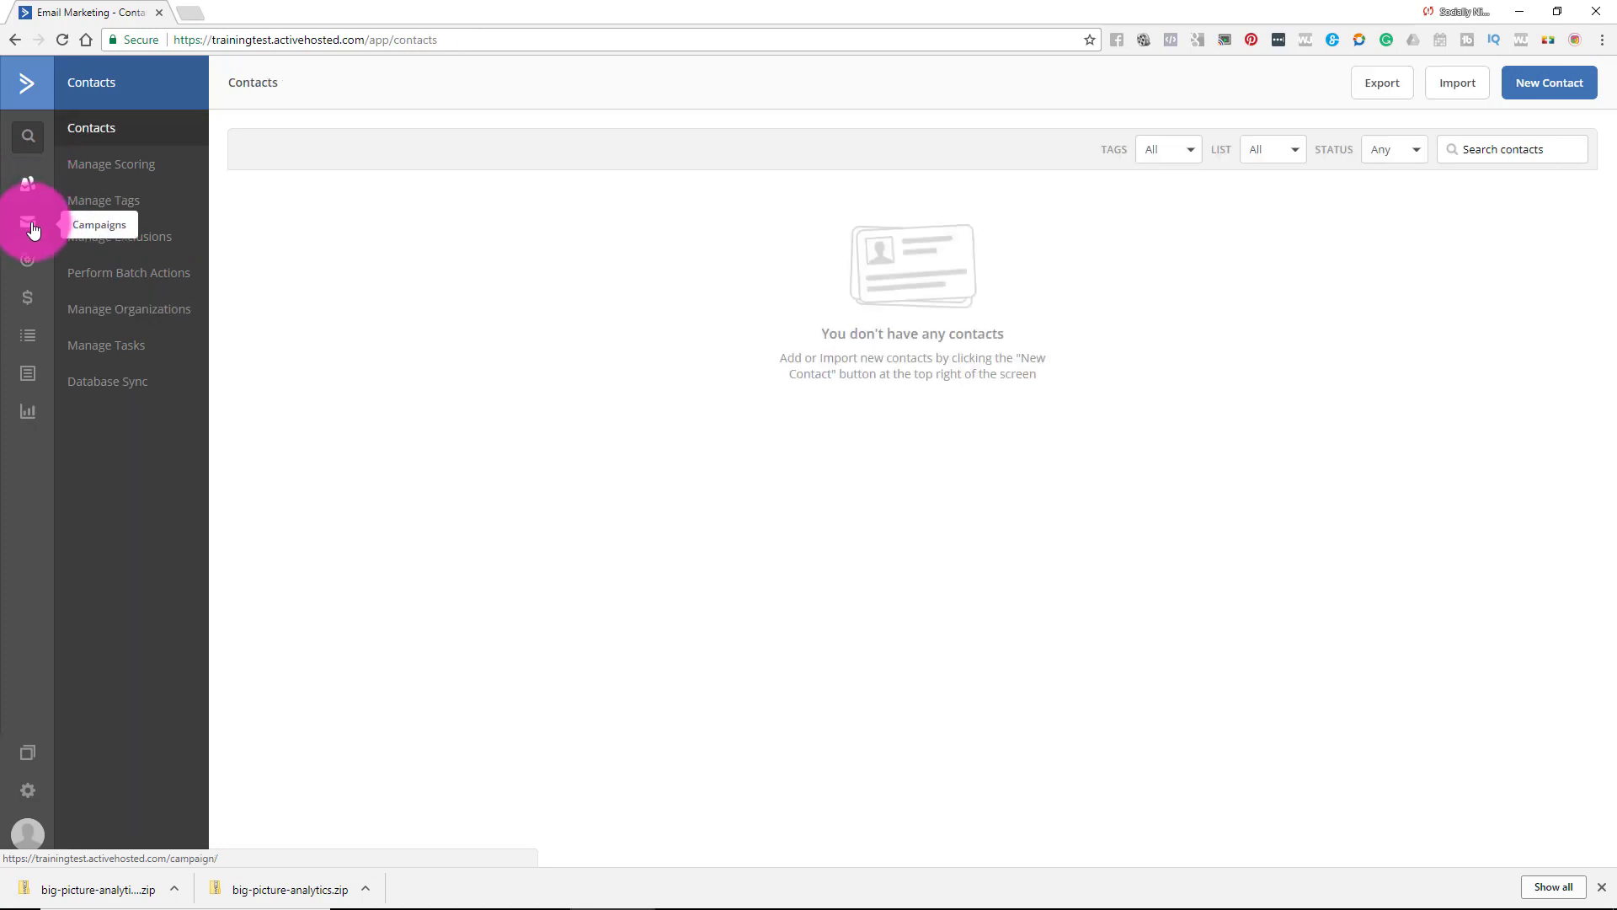
# - Go to Campaigns, start and exit a New Campaign, then choose Manage Templates
pyautogui.click(32, 229)
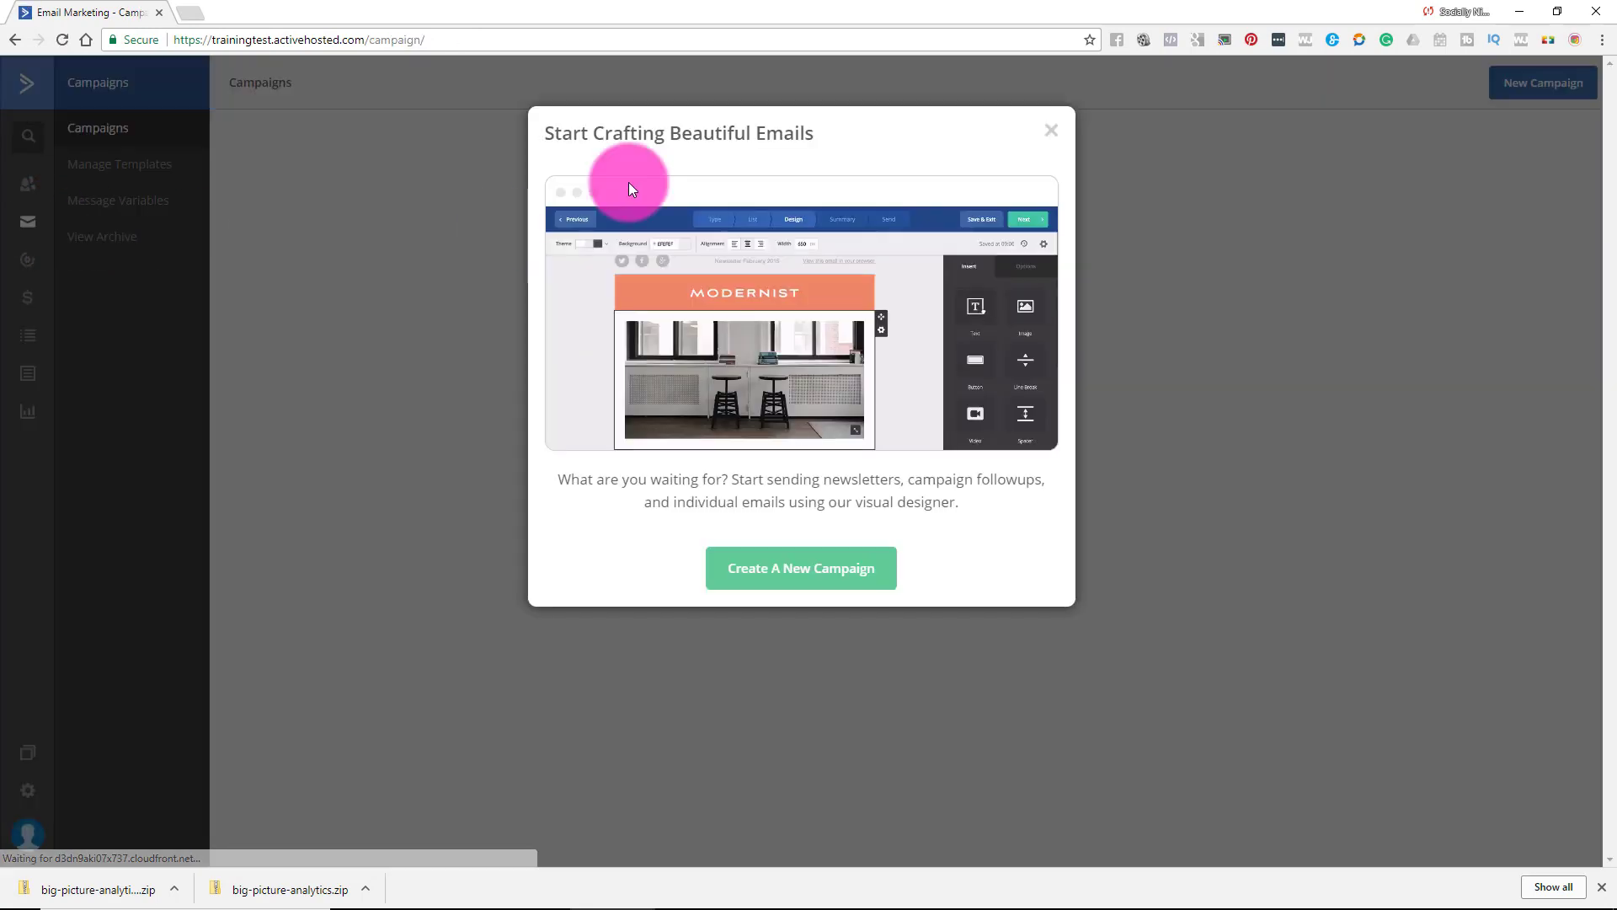
pyautogui.click(1050, 130)
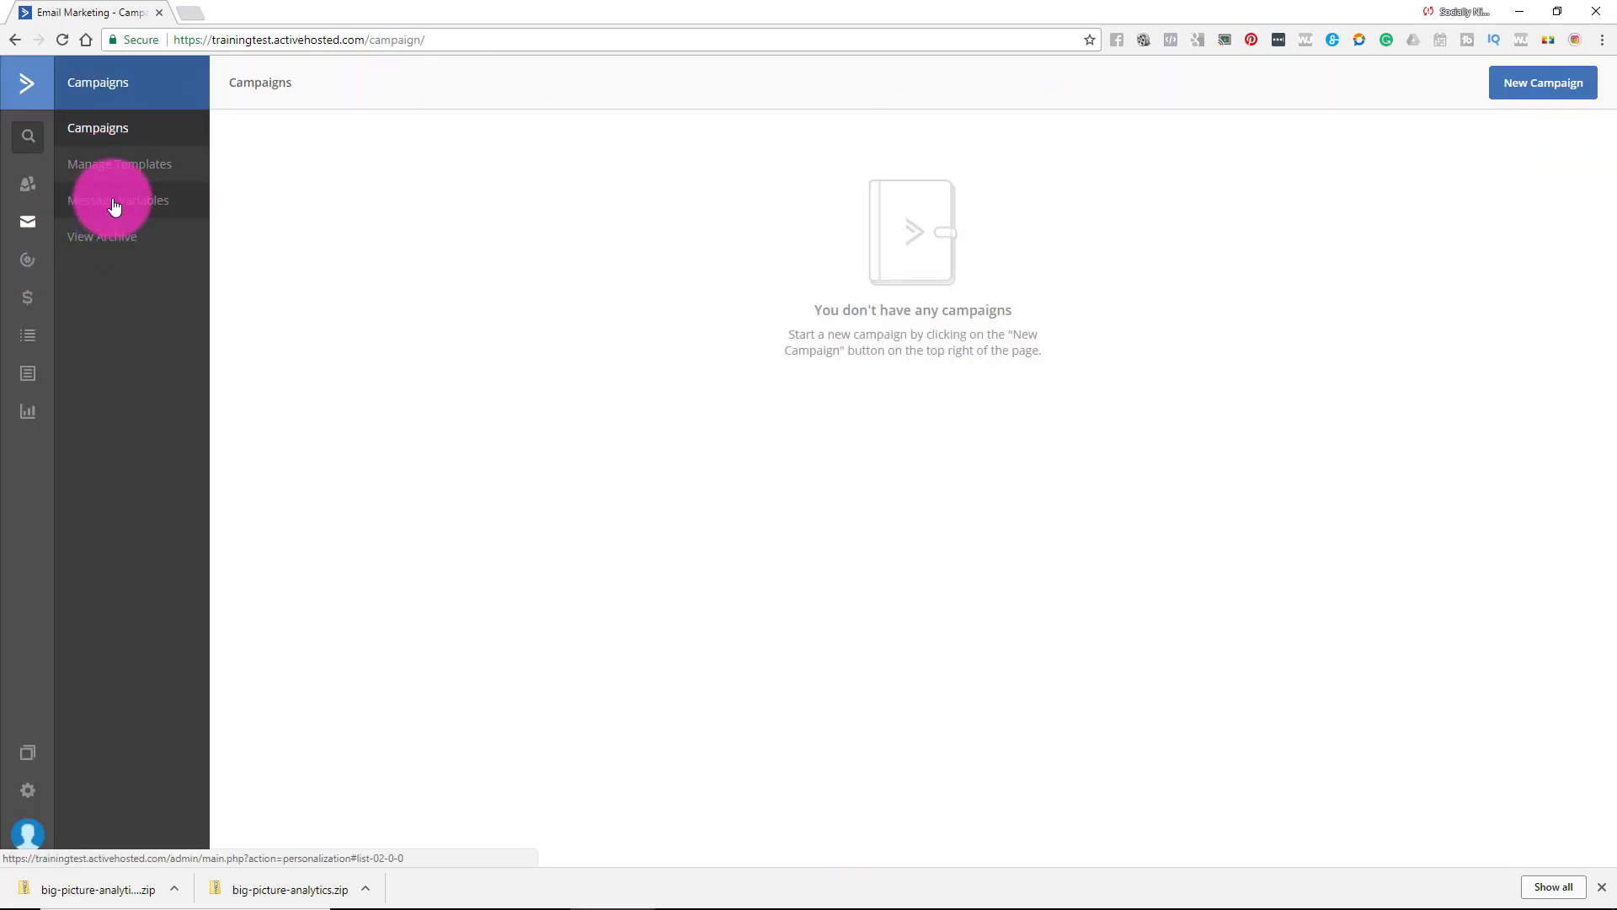
pyautogui.click(1536, 91)
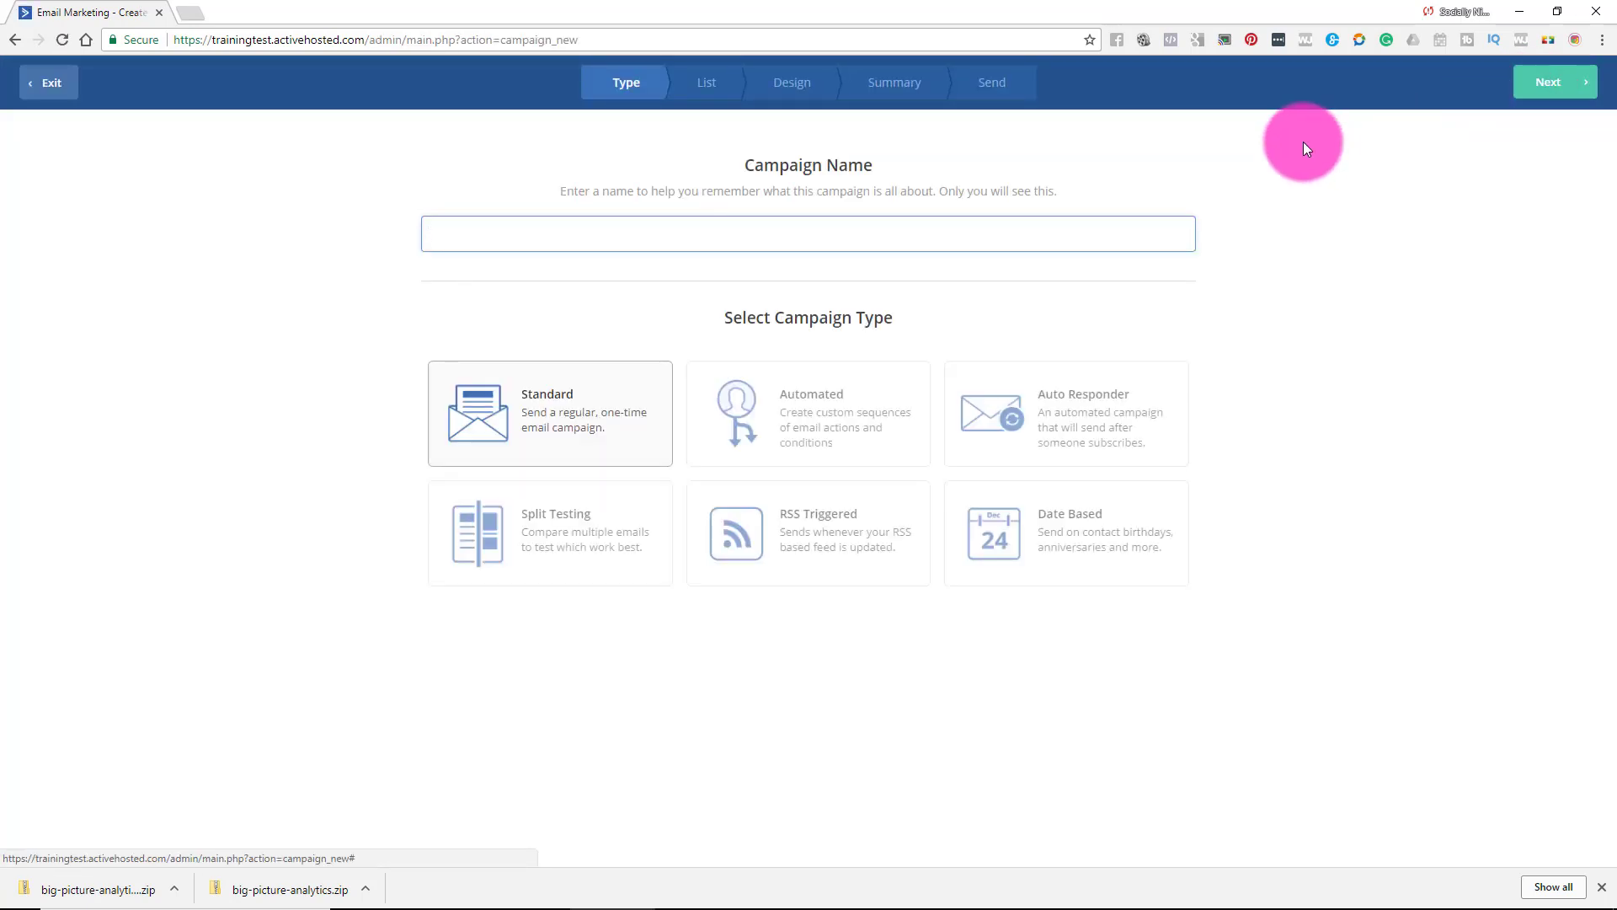
pyautogui.click(66, 84)
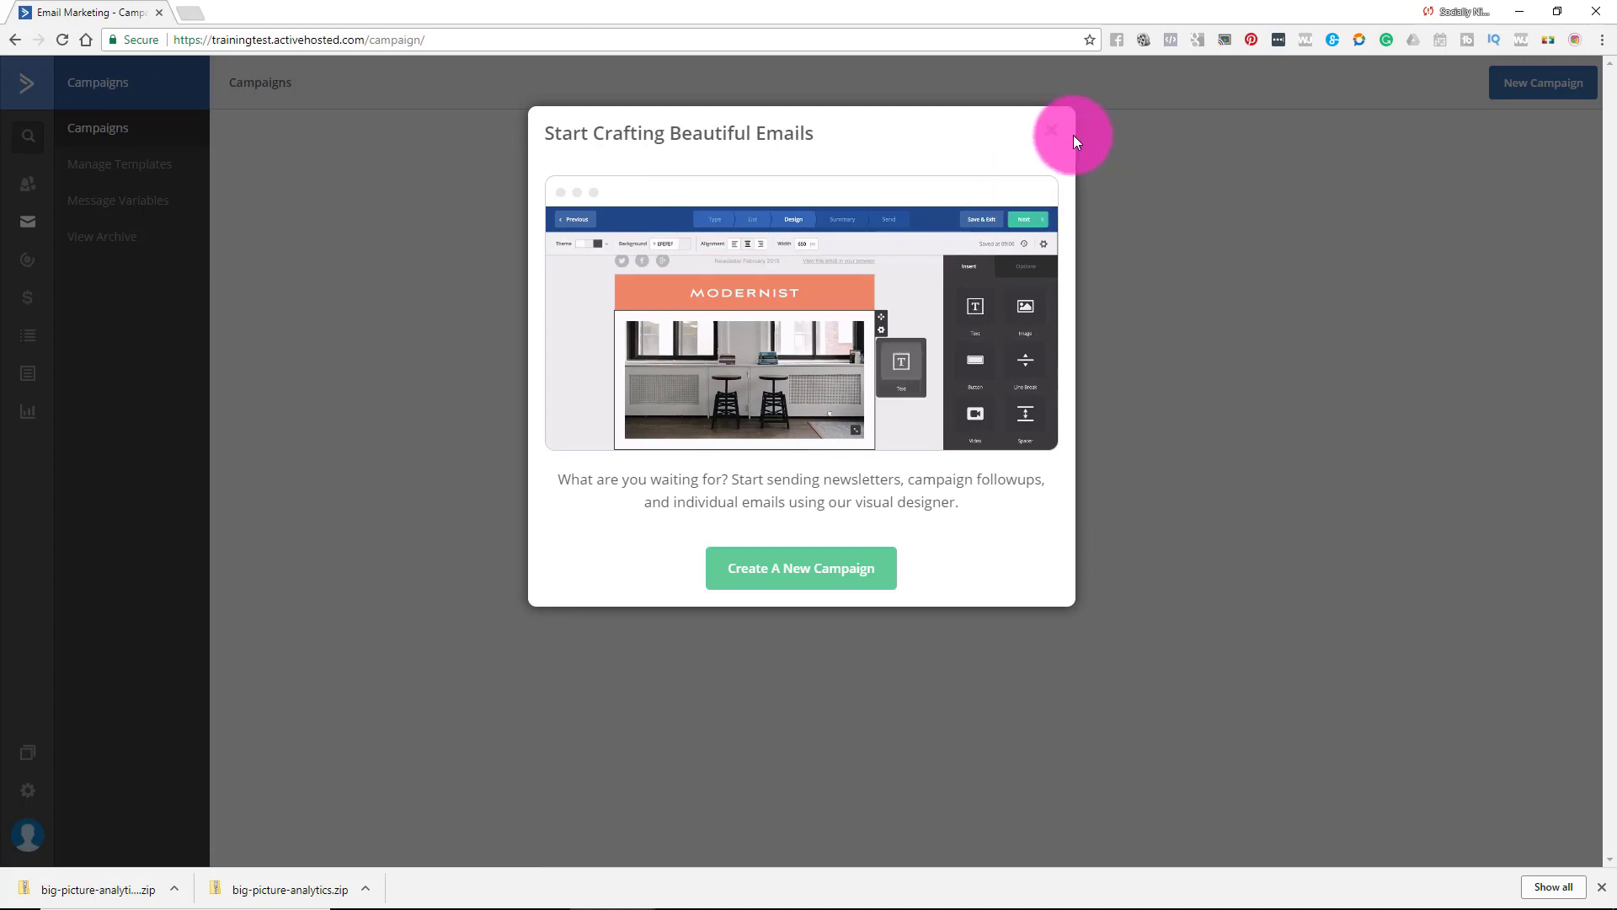
pyautogui.click(1051, 131)
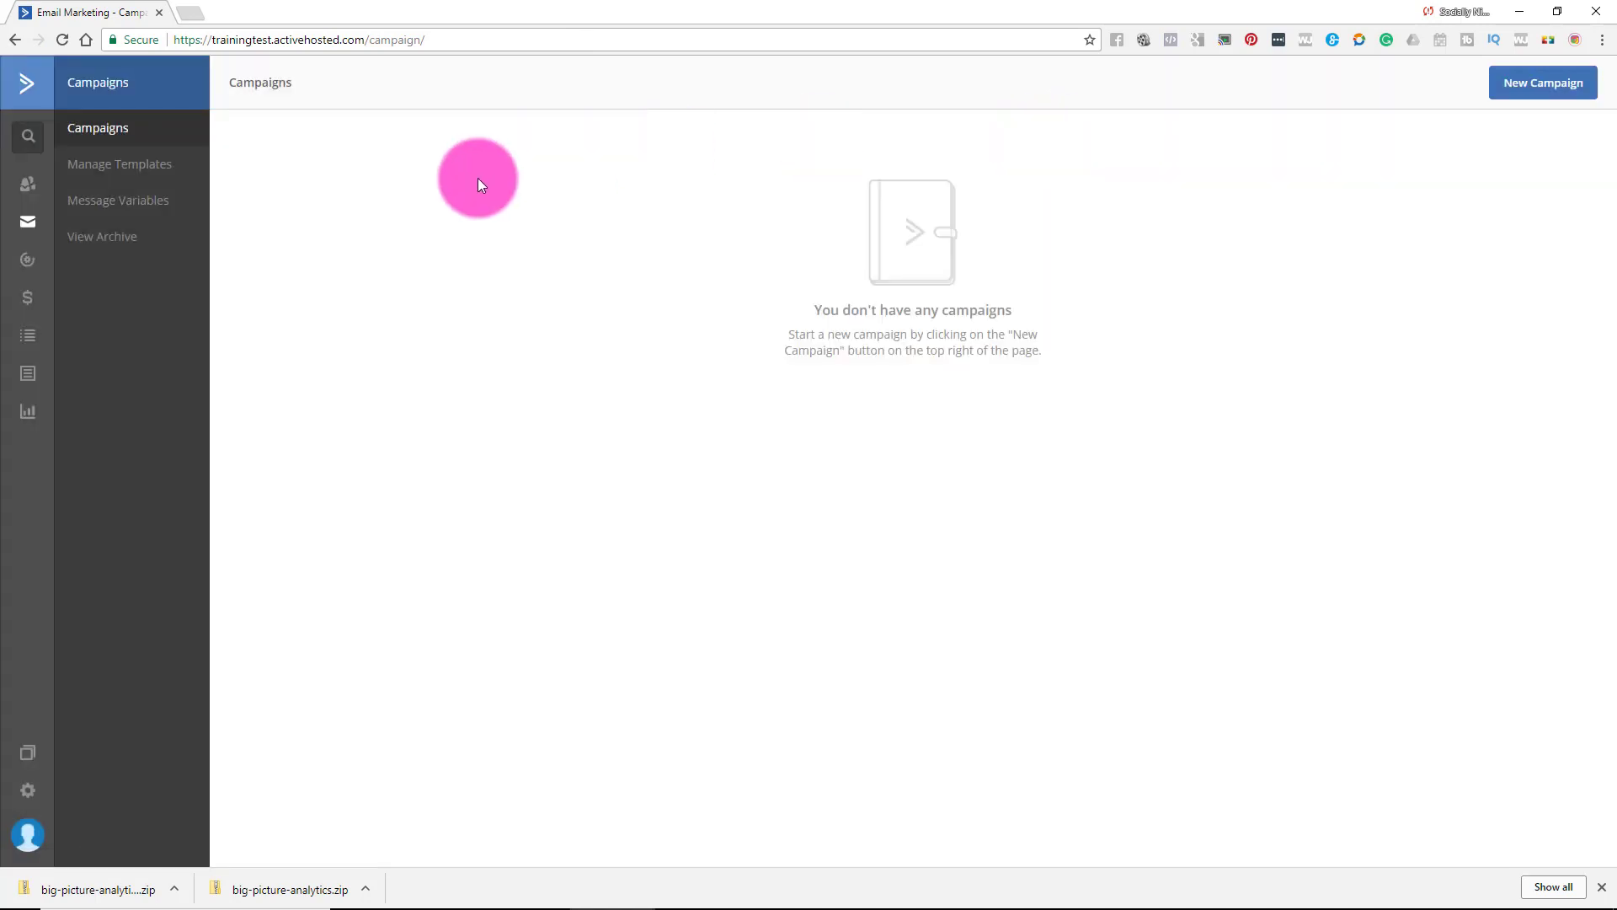
pyautogui.click(177, 174)
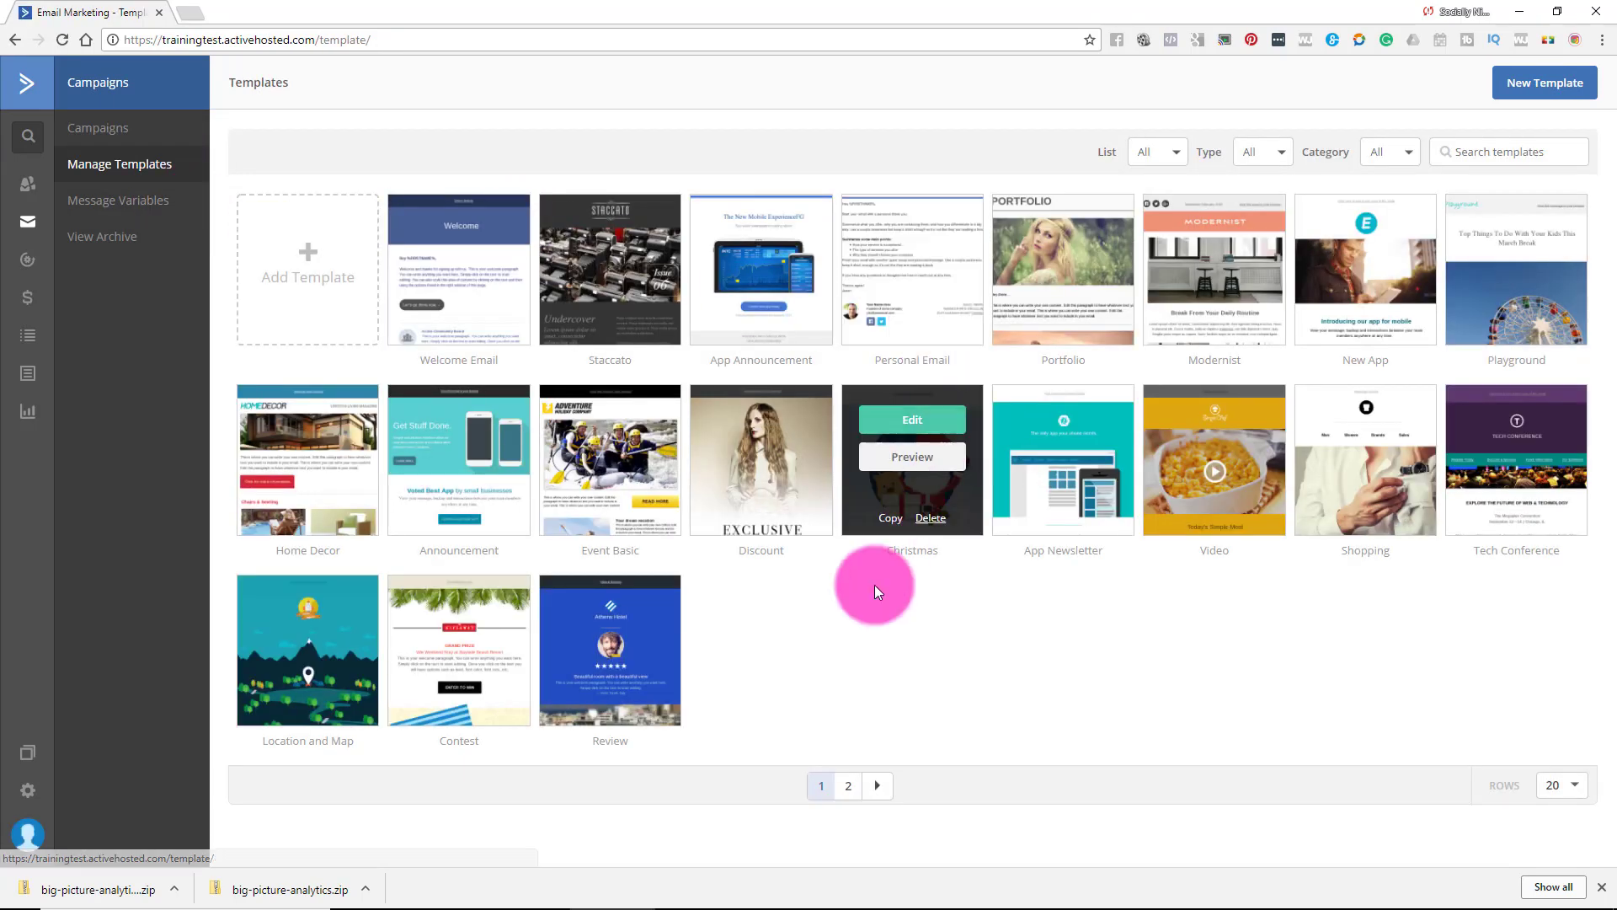
# - Show page 2 of the email template gallery
pyautogui.moveTo(706, 428)
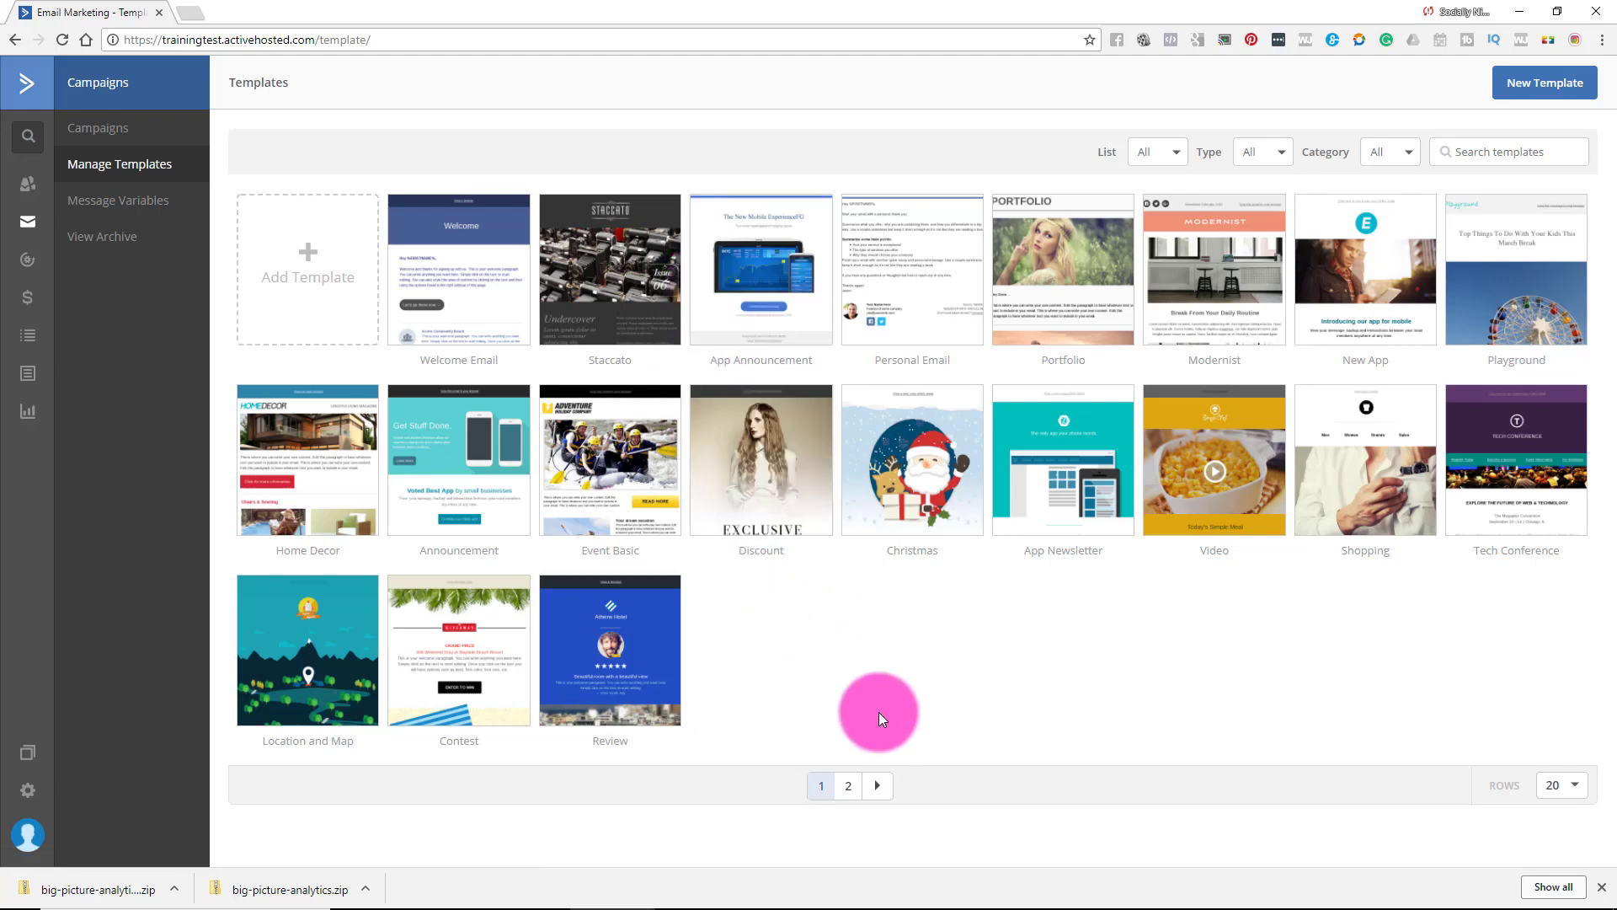
pyautogui.moveTo(850, 411)
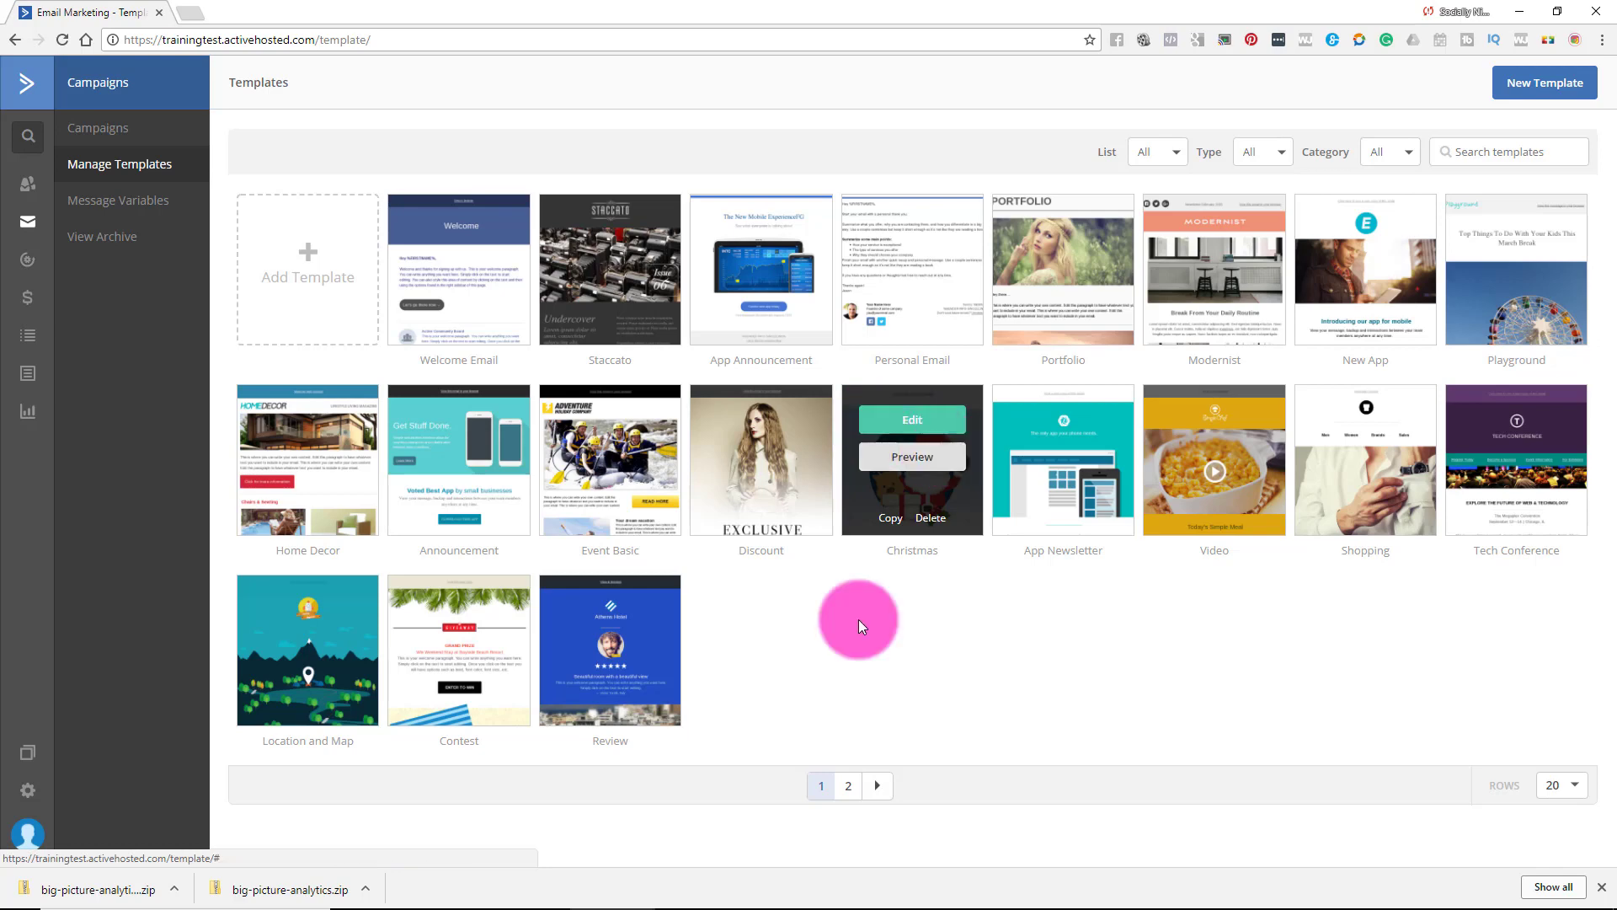
pyautogui.click(878, 785)
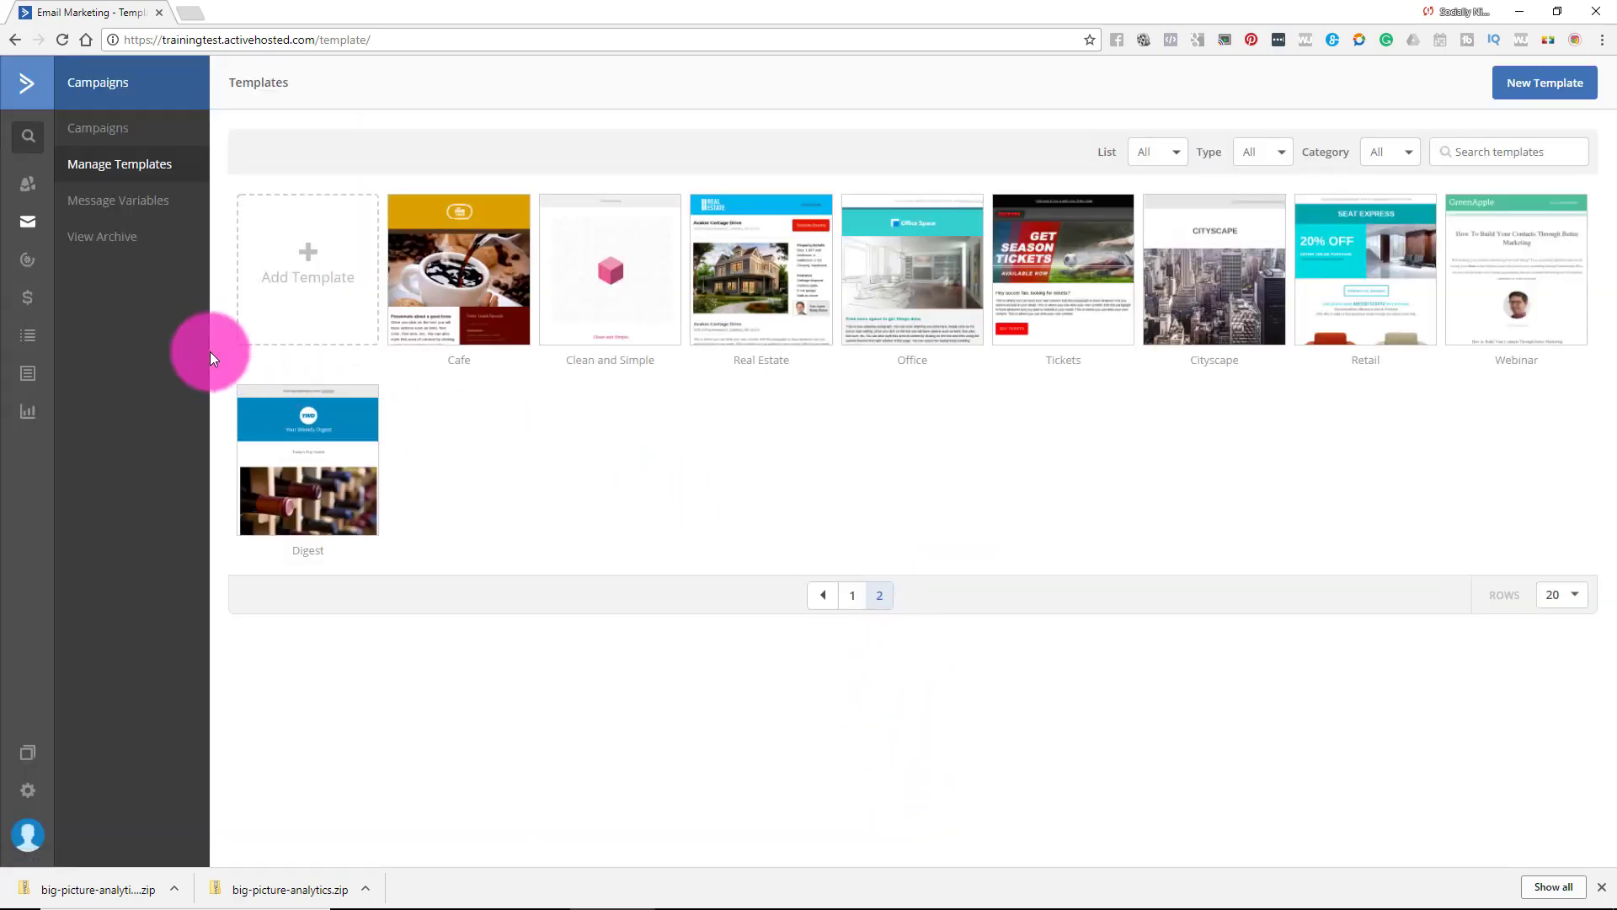
# - Look at Message Variables, then open View Archive for My Awesome Mailing List
pyautogui.click(150, 199)
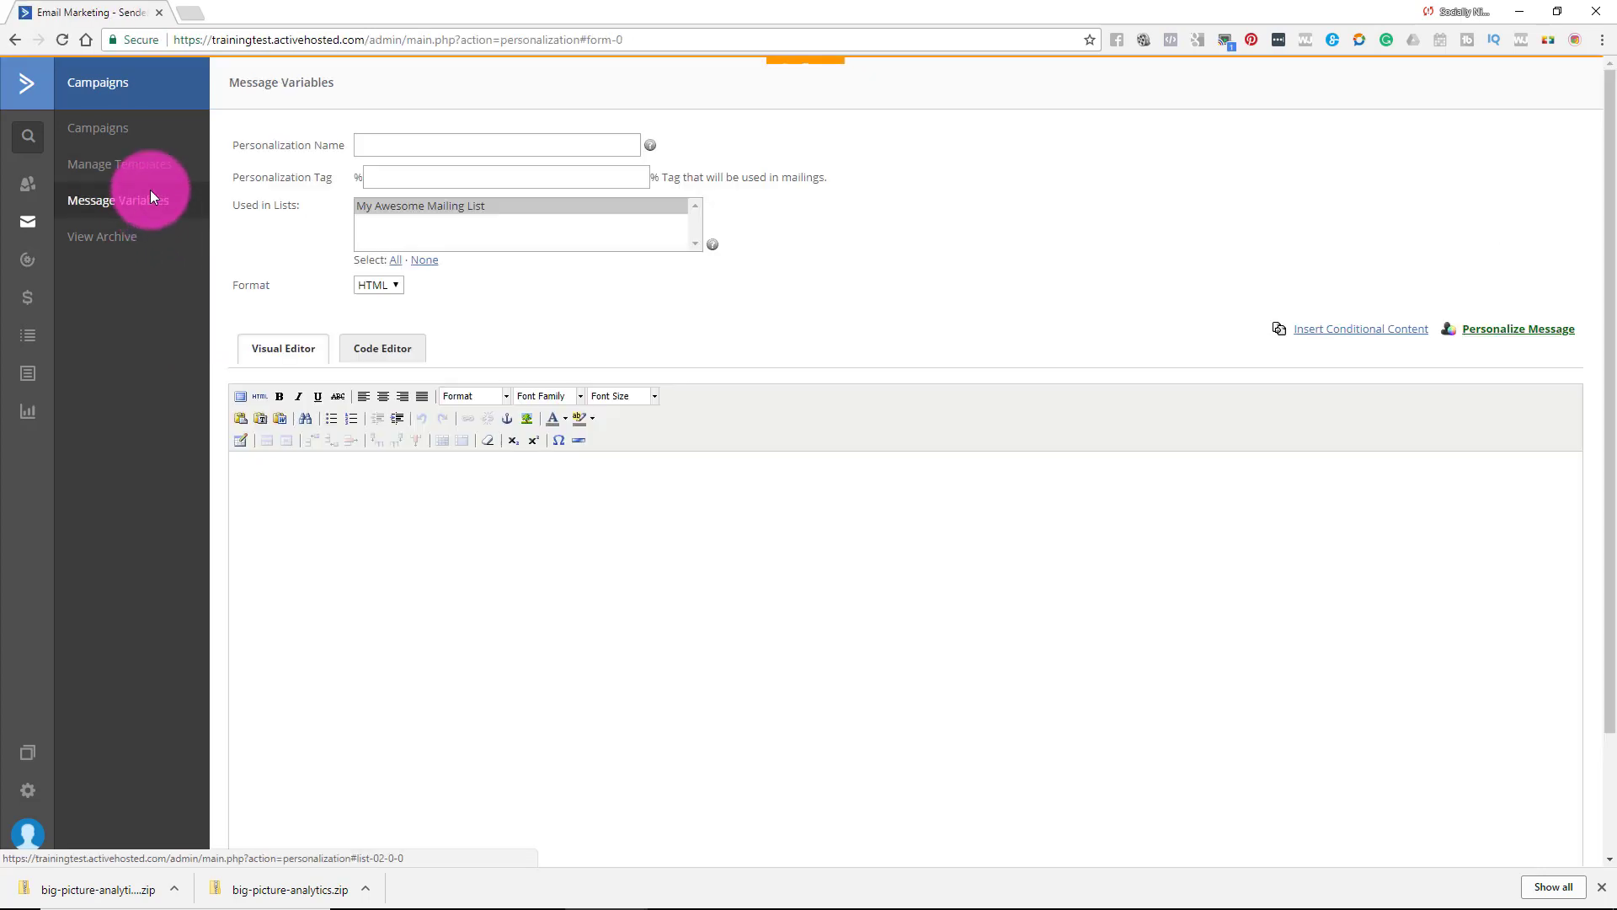
pyautogui.click(1358, 599)
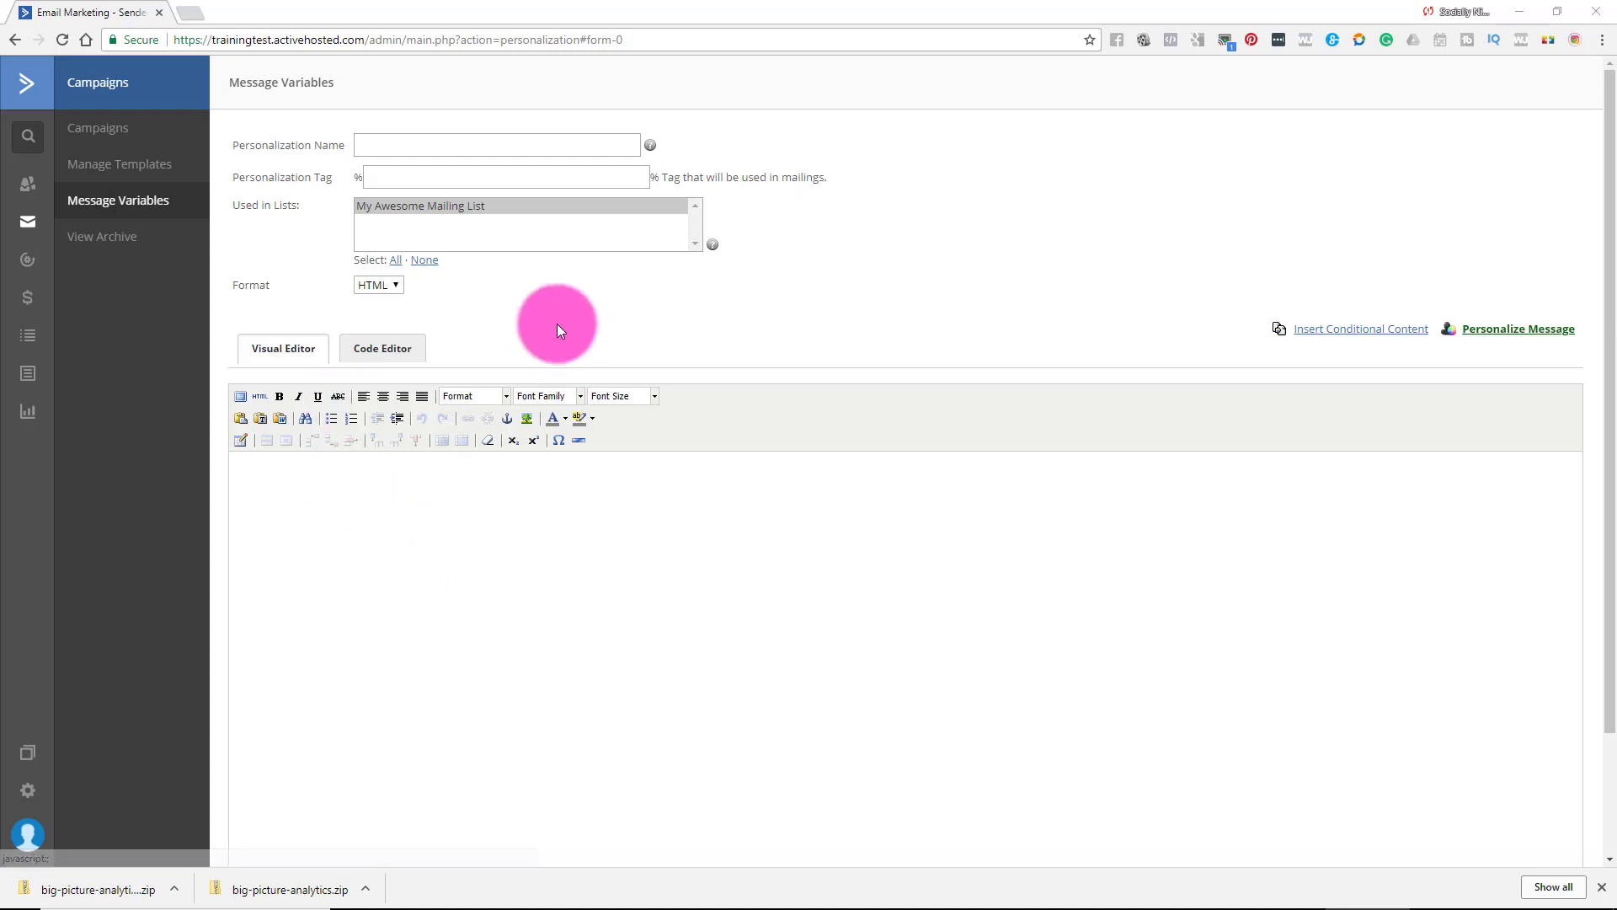
pyautogui.click(145, 238)
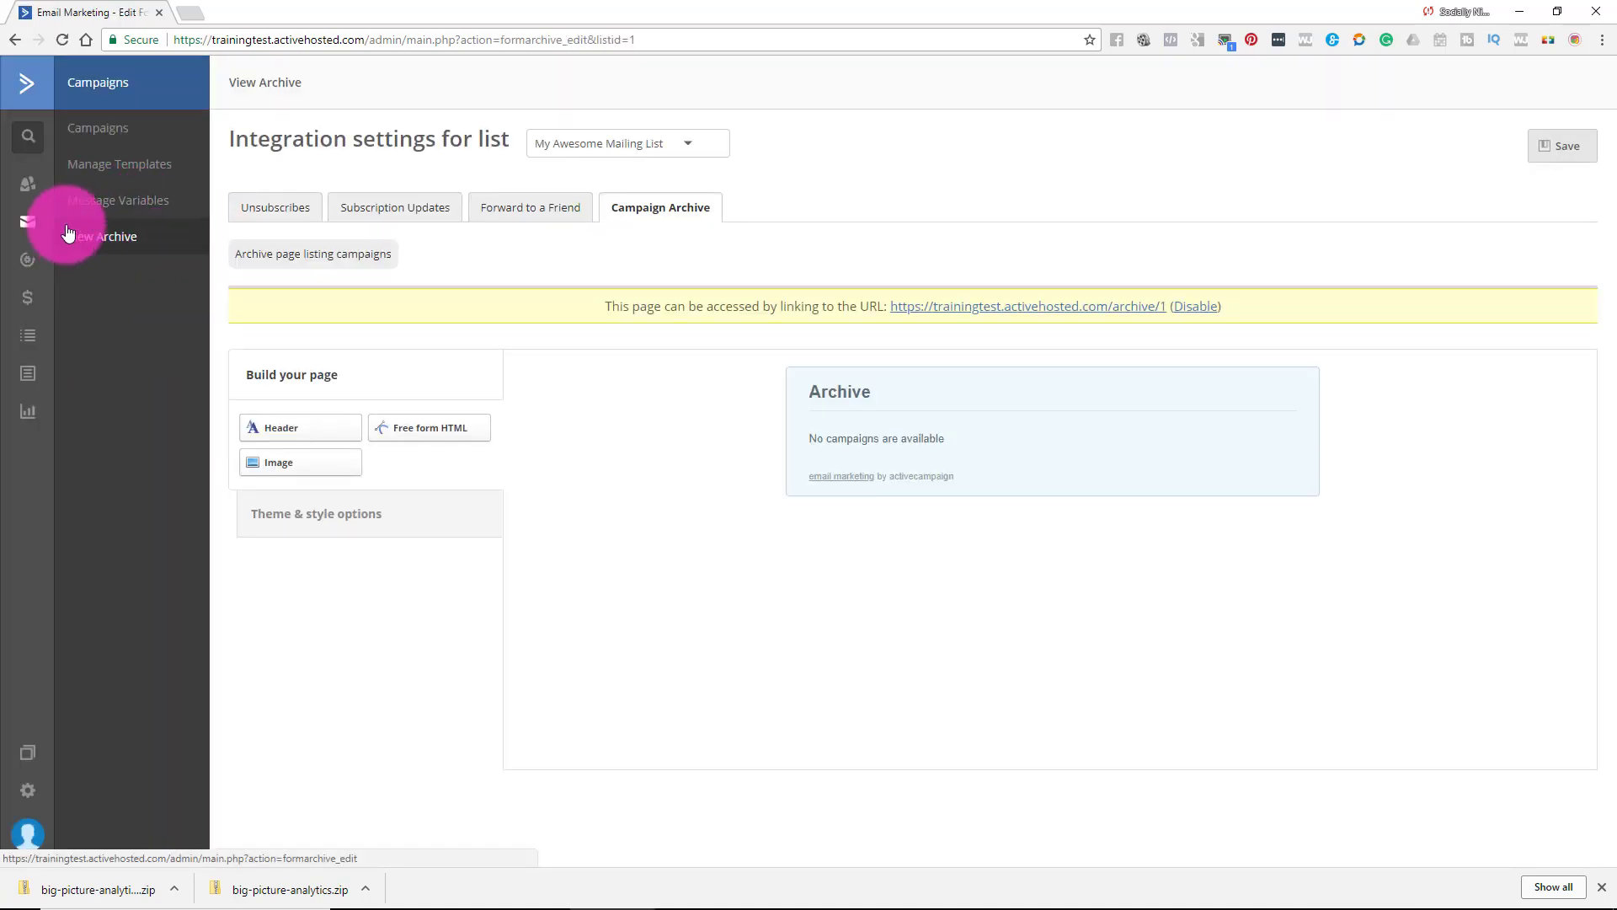
# - Go to the Automations section and close its introduction popup
pyautogui.click(23, 264)
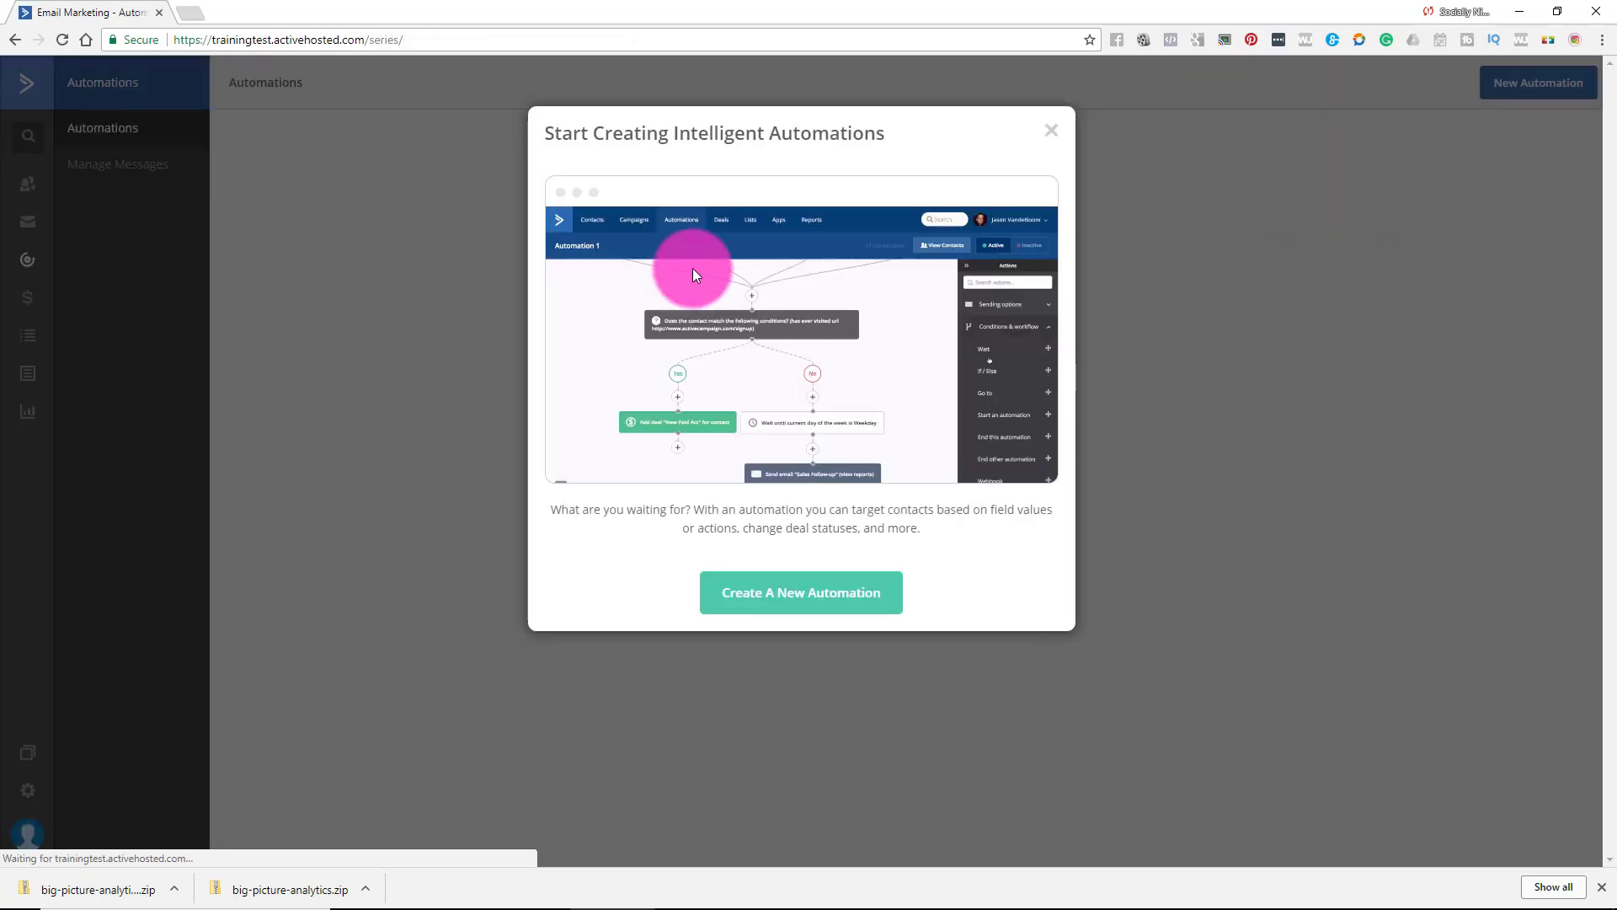
pyautogui.click(1051, 131)
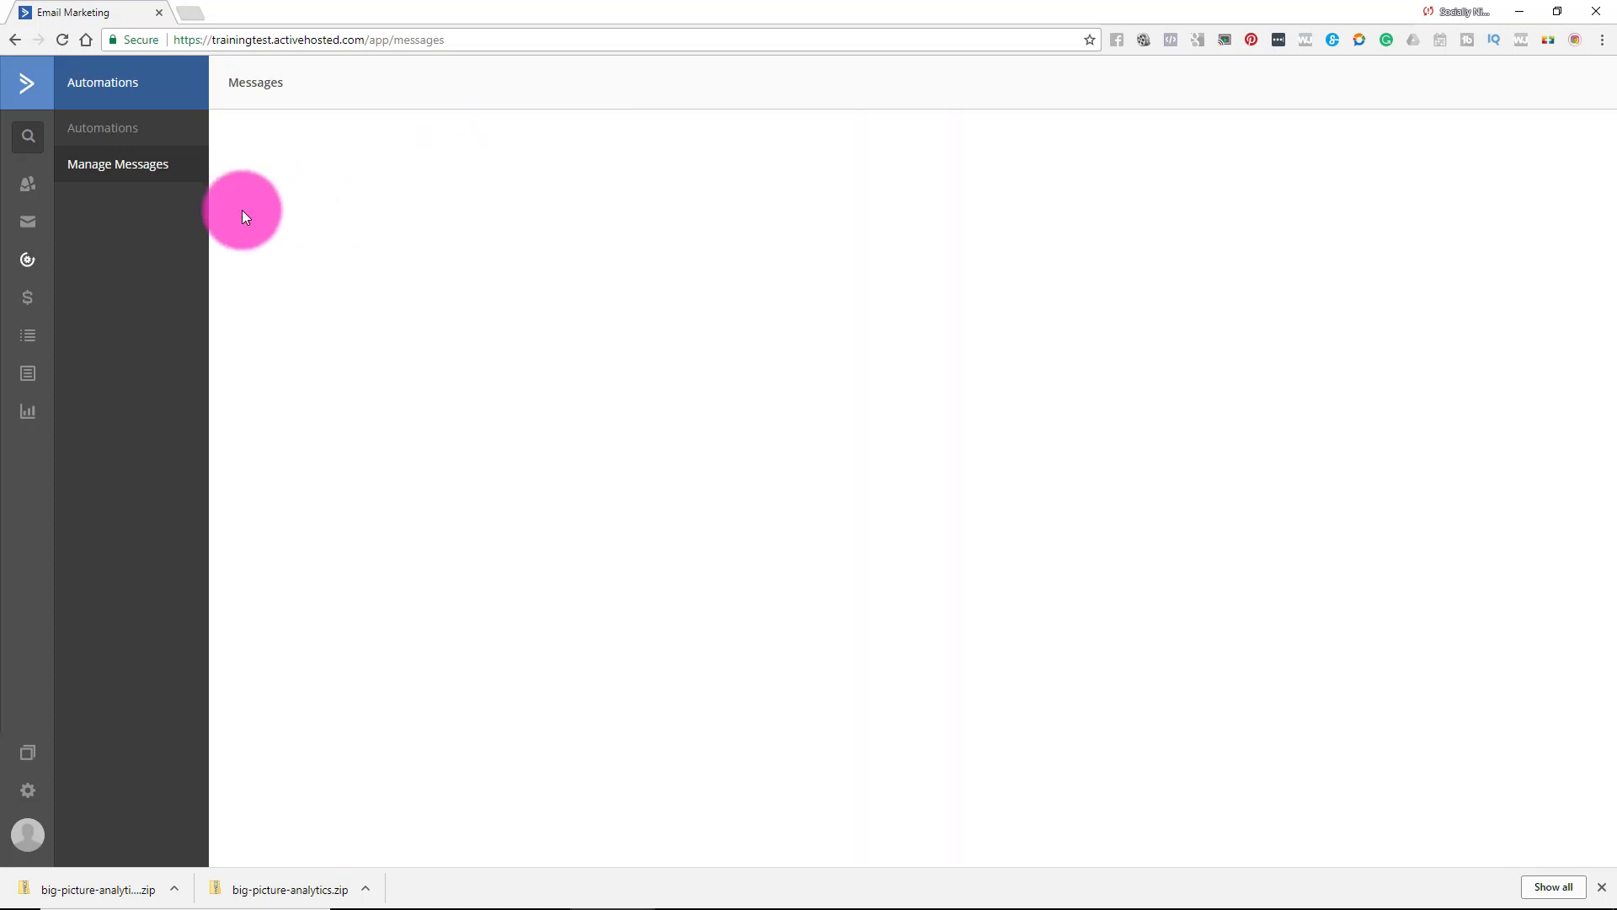
# - Visit Deals, dismiss its intro popup and Chrome's downloads bar, then go to Lists
pyautogui.click(43, 314)
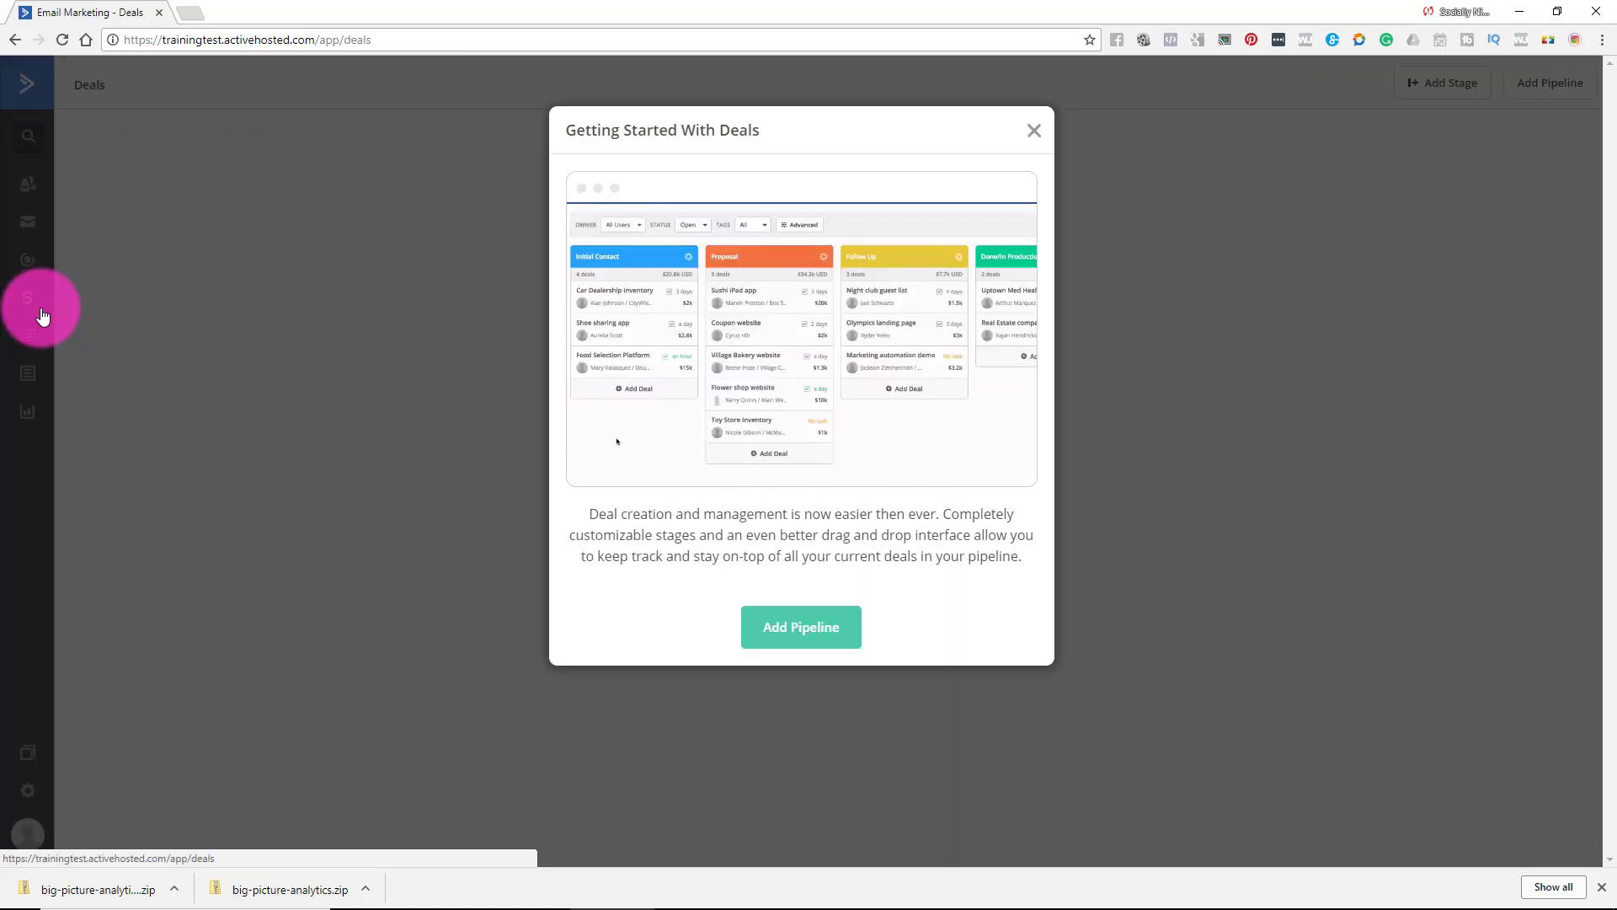
pyautogui.doubleClick(1037, 133)
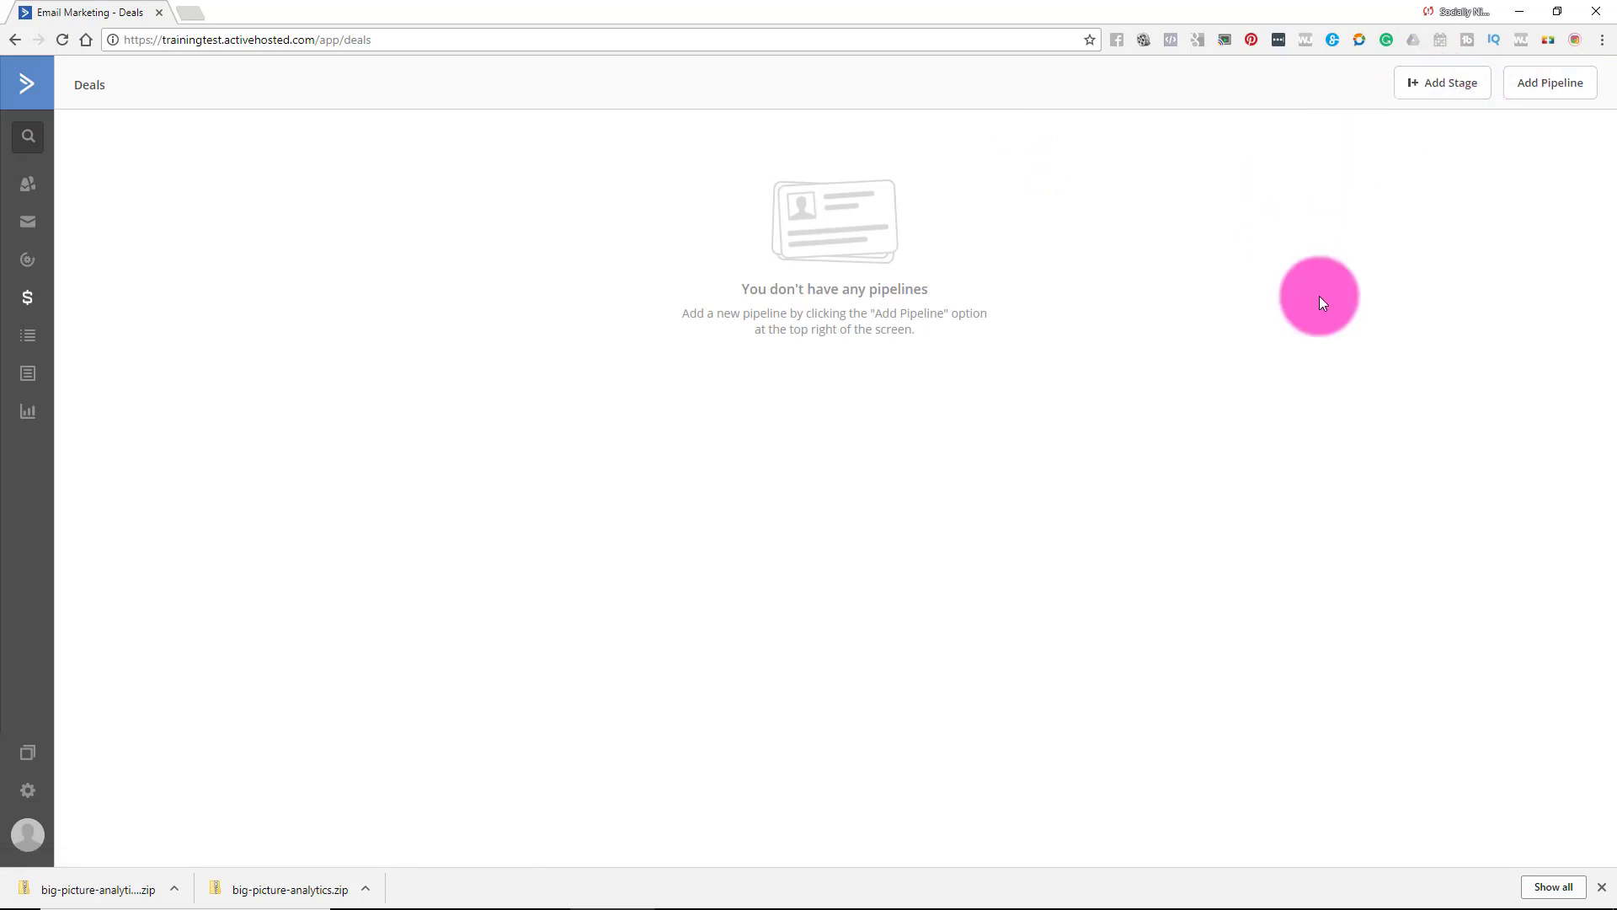
pyautogui.click(1602, 887)
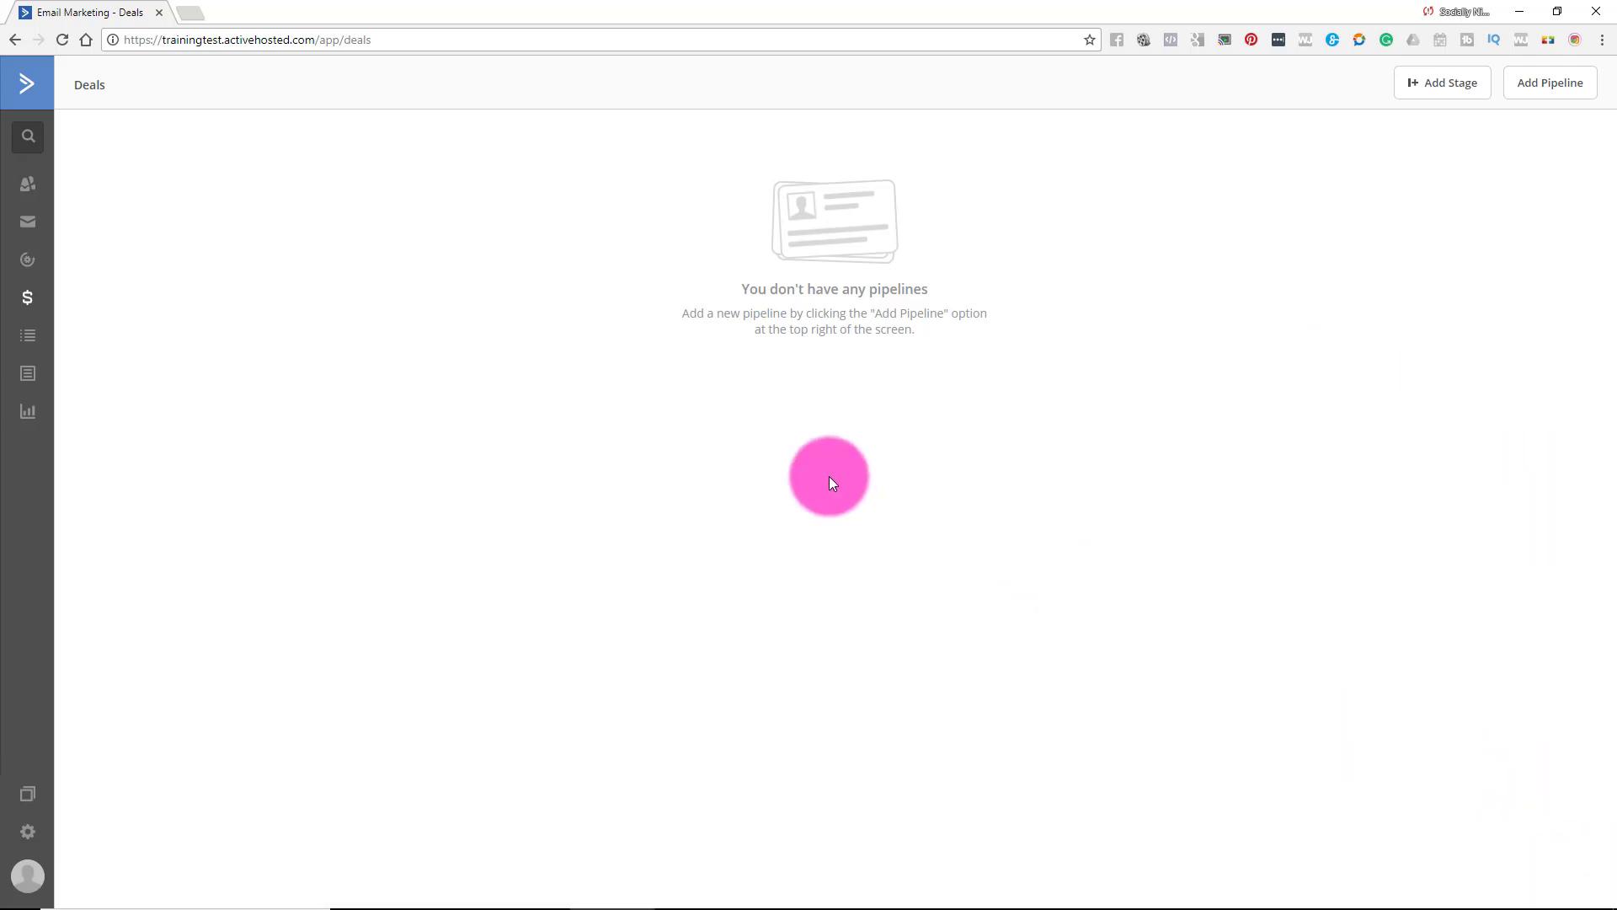
pyautogui.click(41, 350)
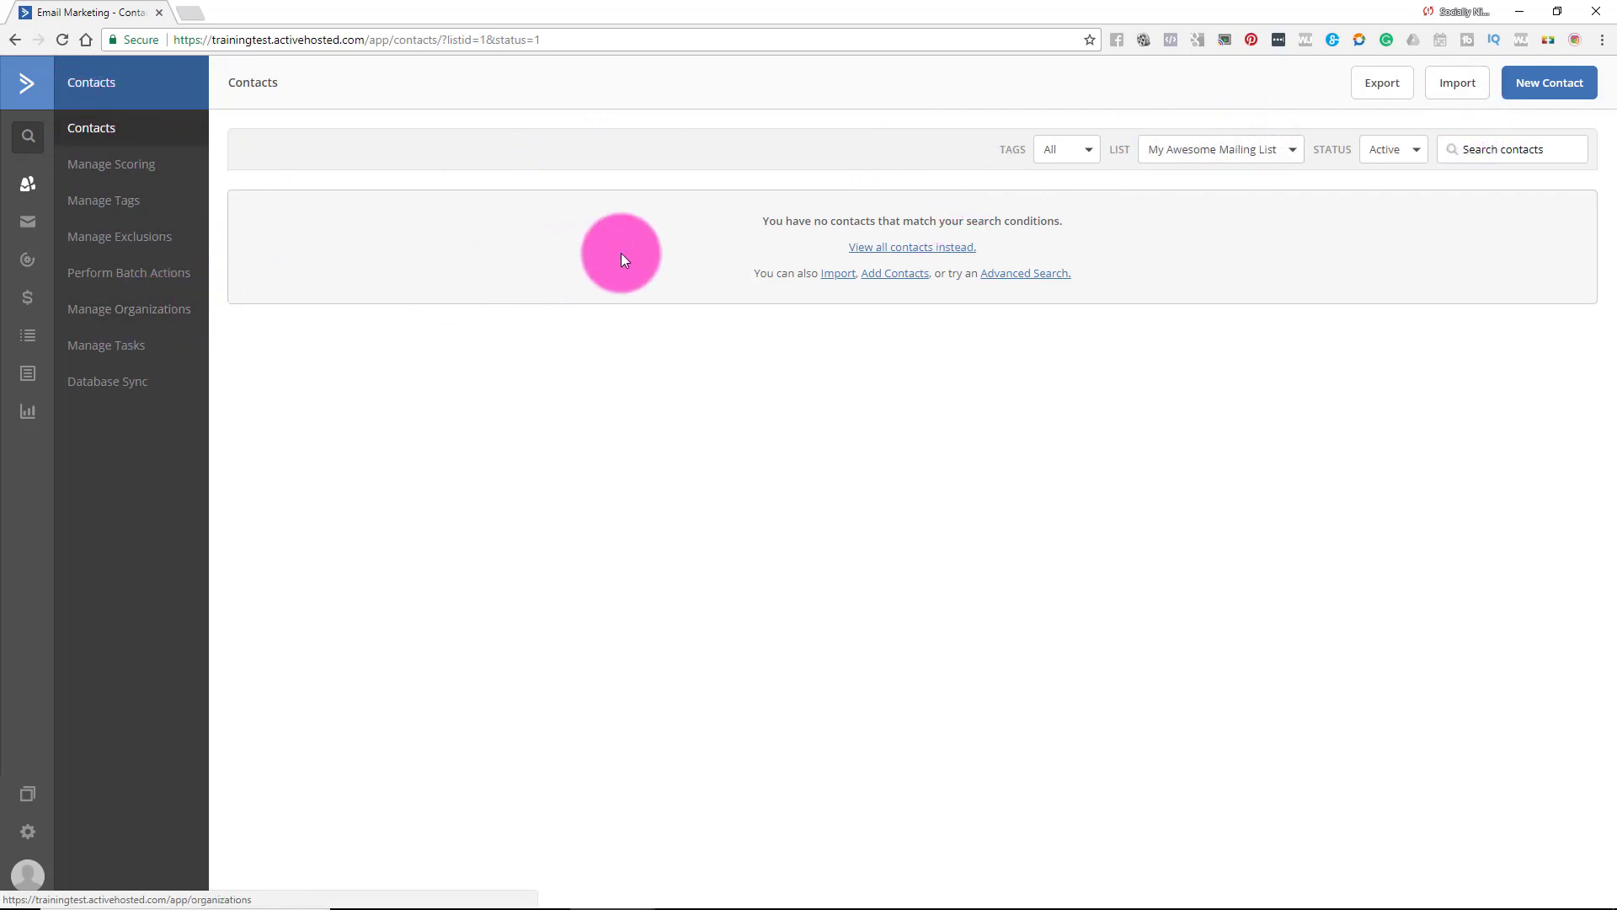
# - Check Manage Scoring and Manage Tasks, then return to Deals and dismiss its intro
pyautogui.click(146, 165)
pyautogui.click(178, 359)
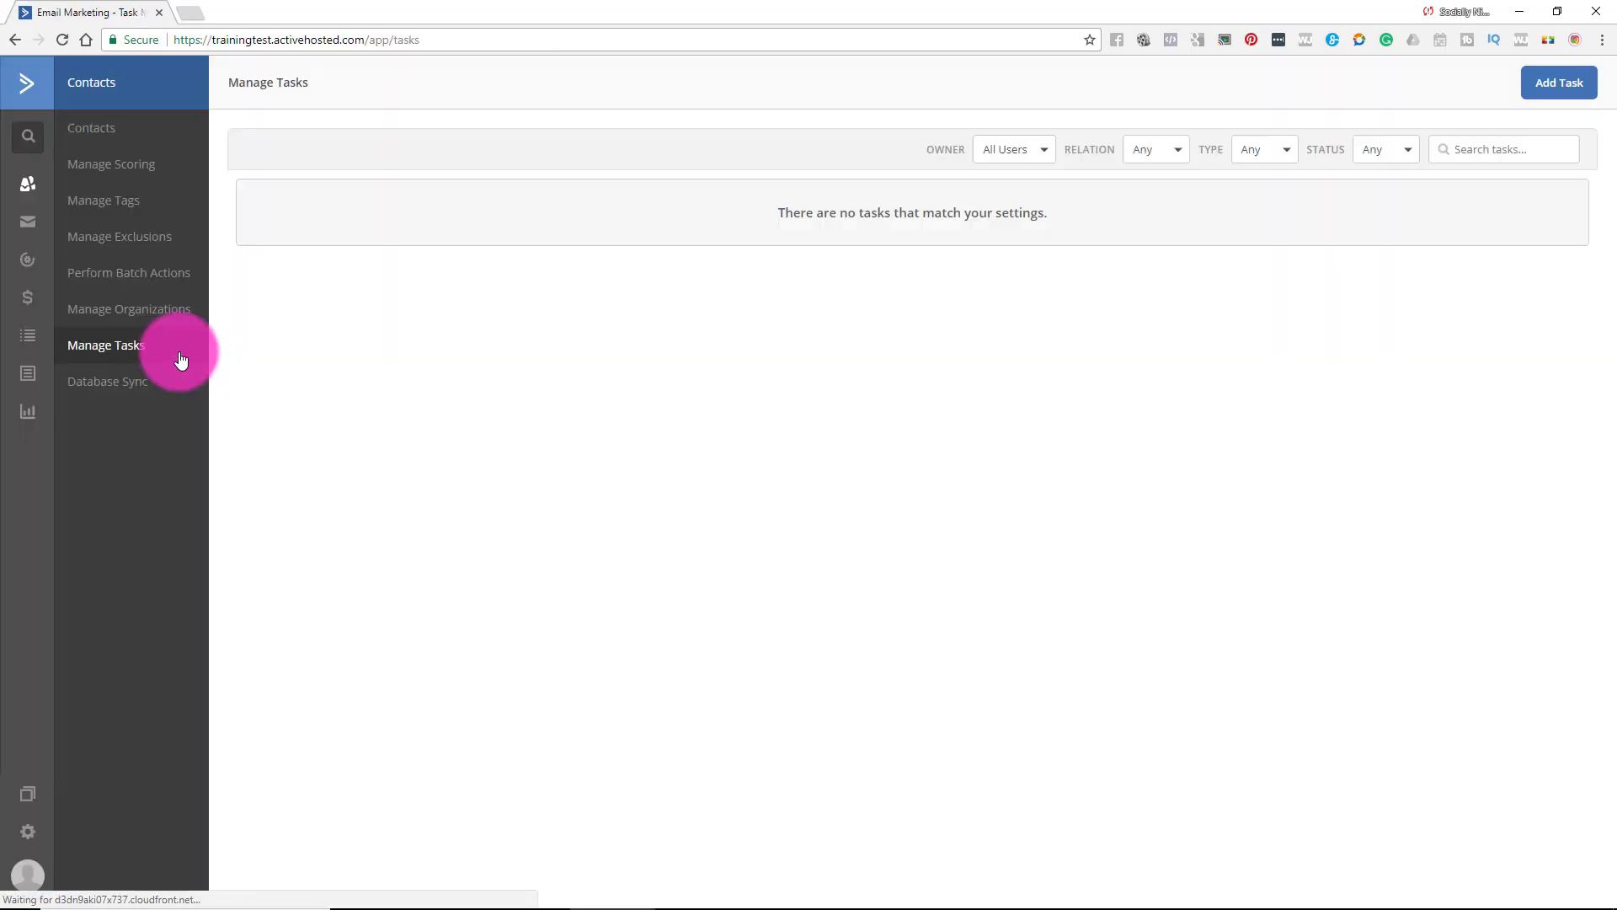
pyautogui.click(25, 301)
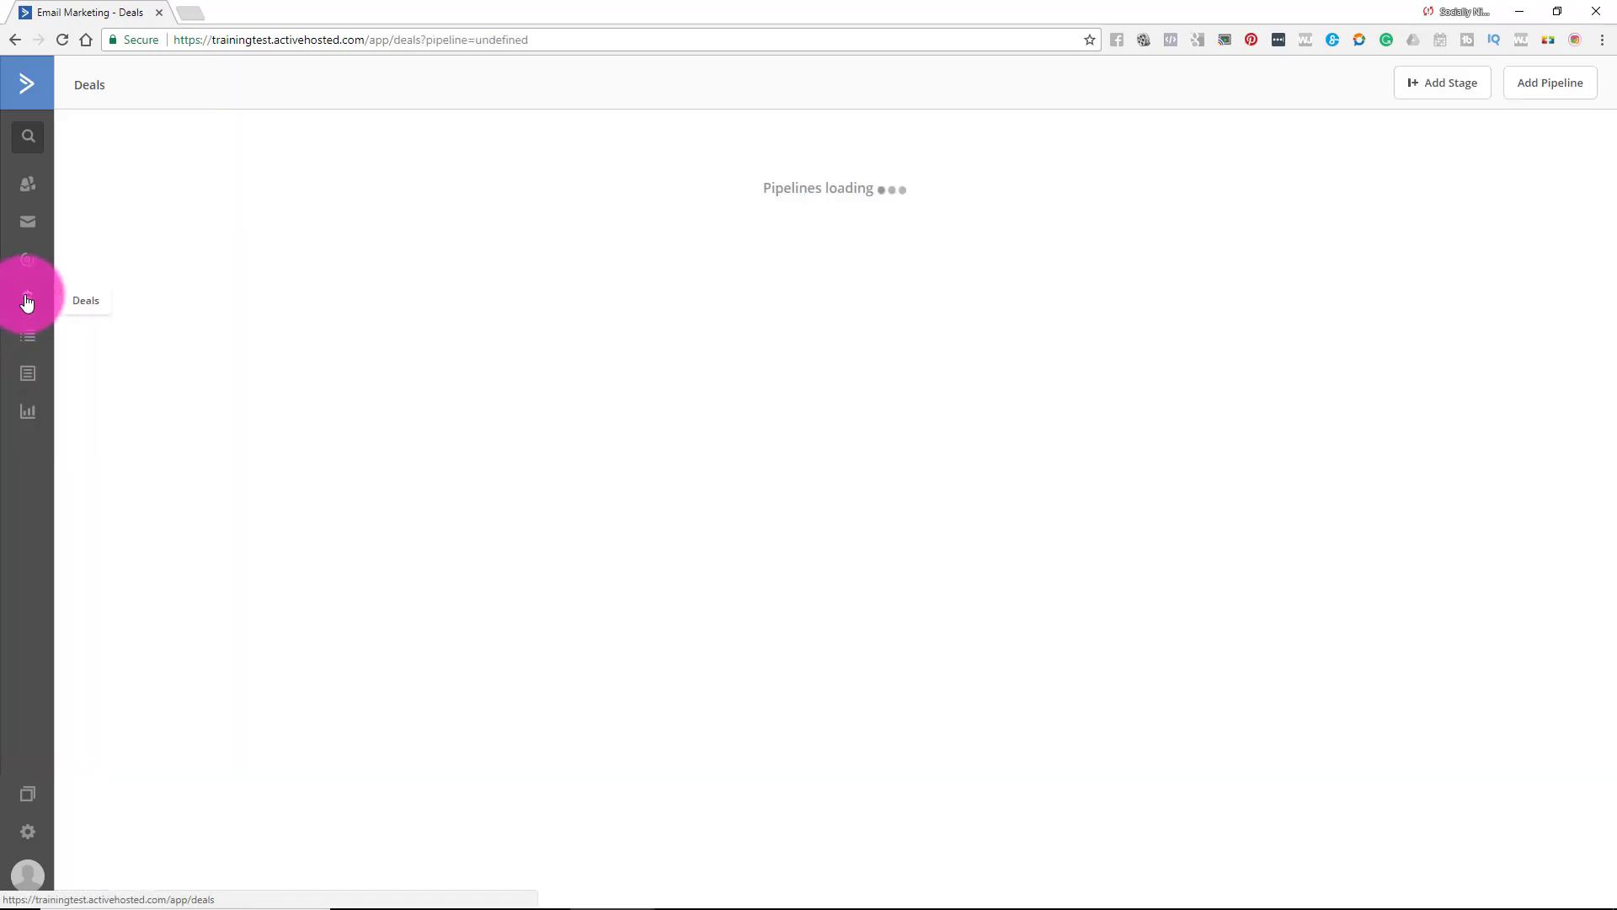
pyautogui.click(1035, 132)
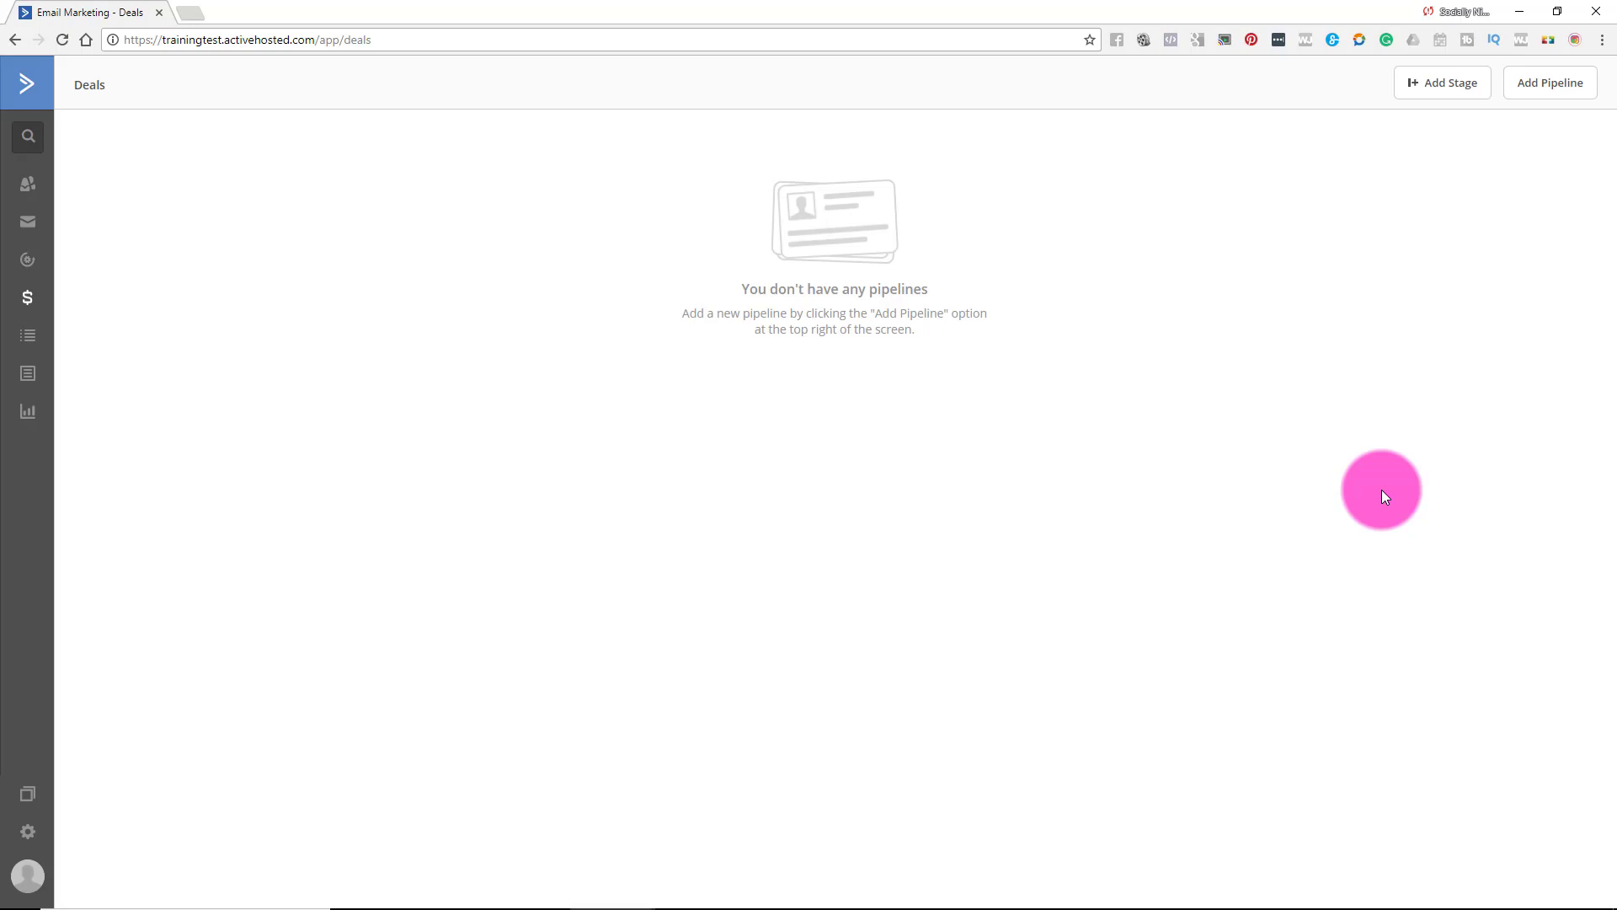
# - Step through Lists and Forms, dismissing the Forms intro, then open Reports
pyautogui.click(28, 352)
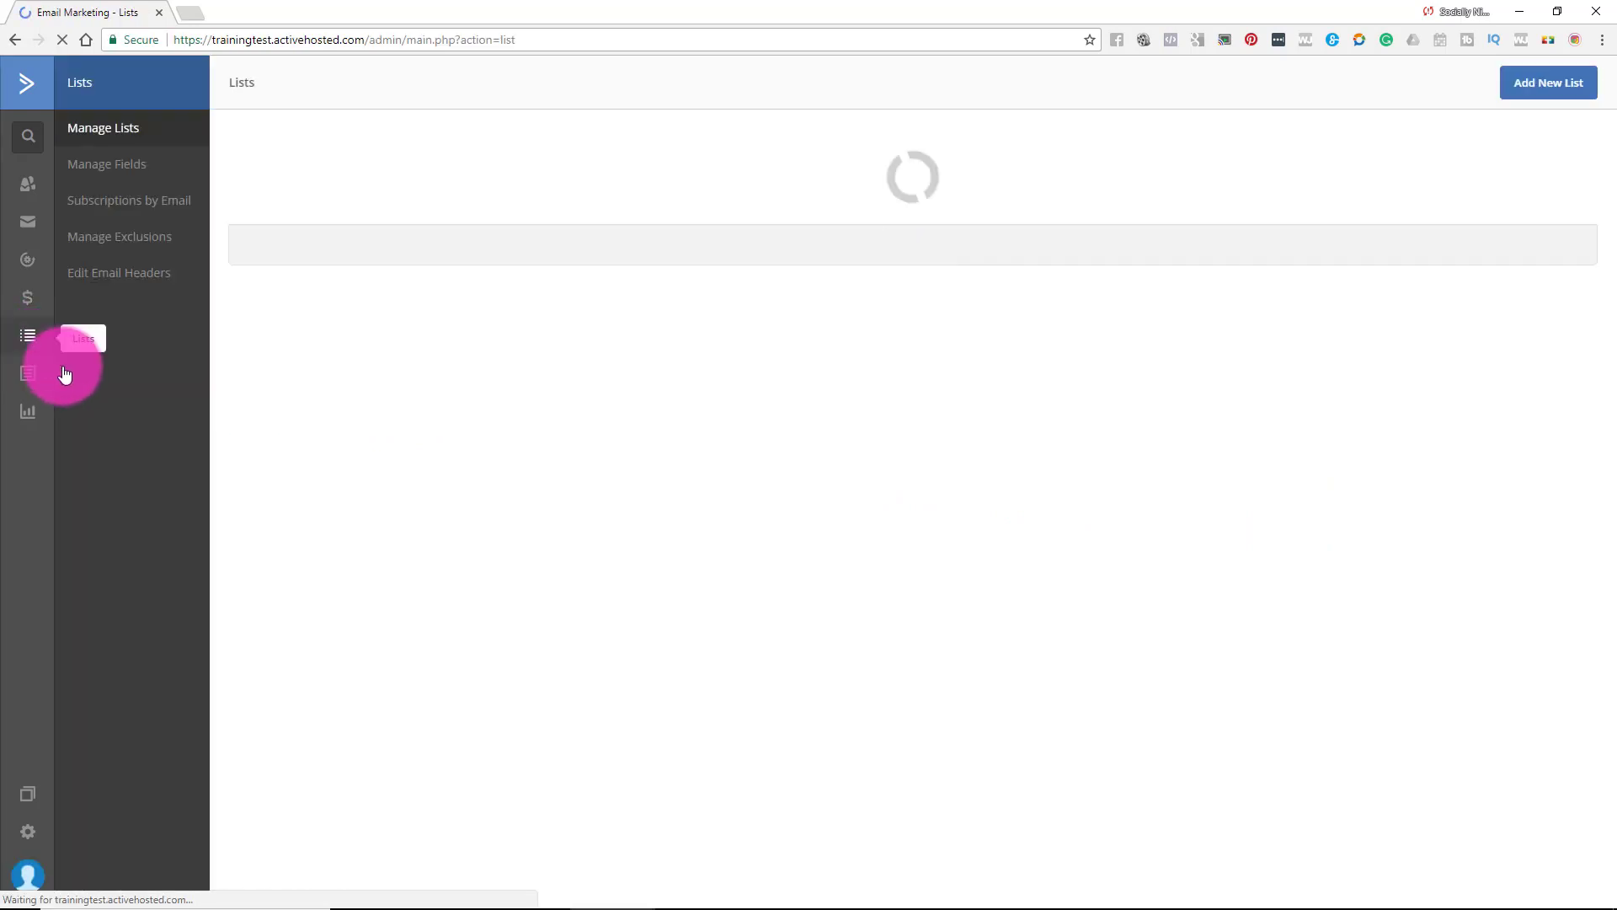
pyautogui.click(41, 392)
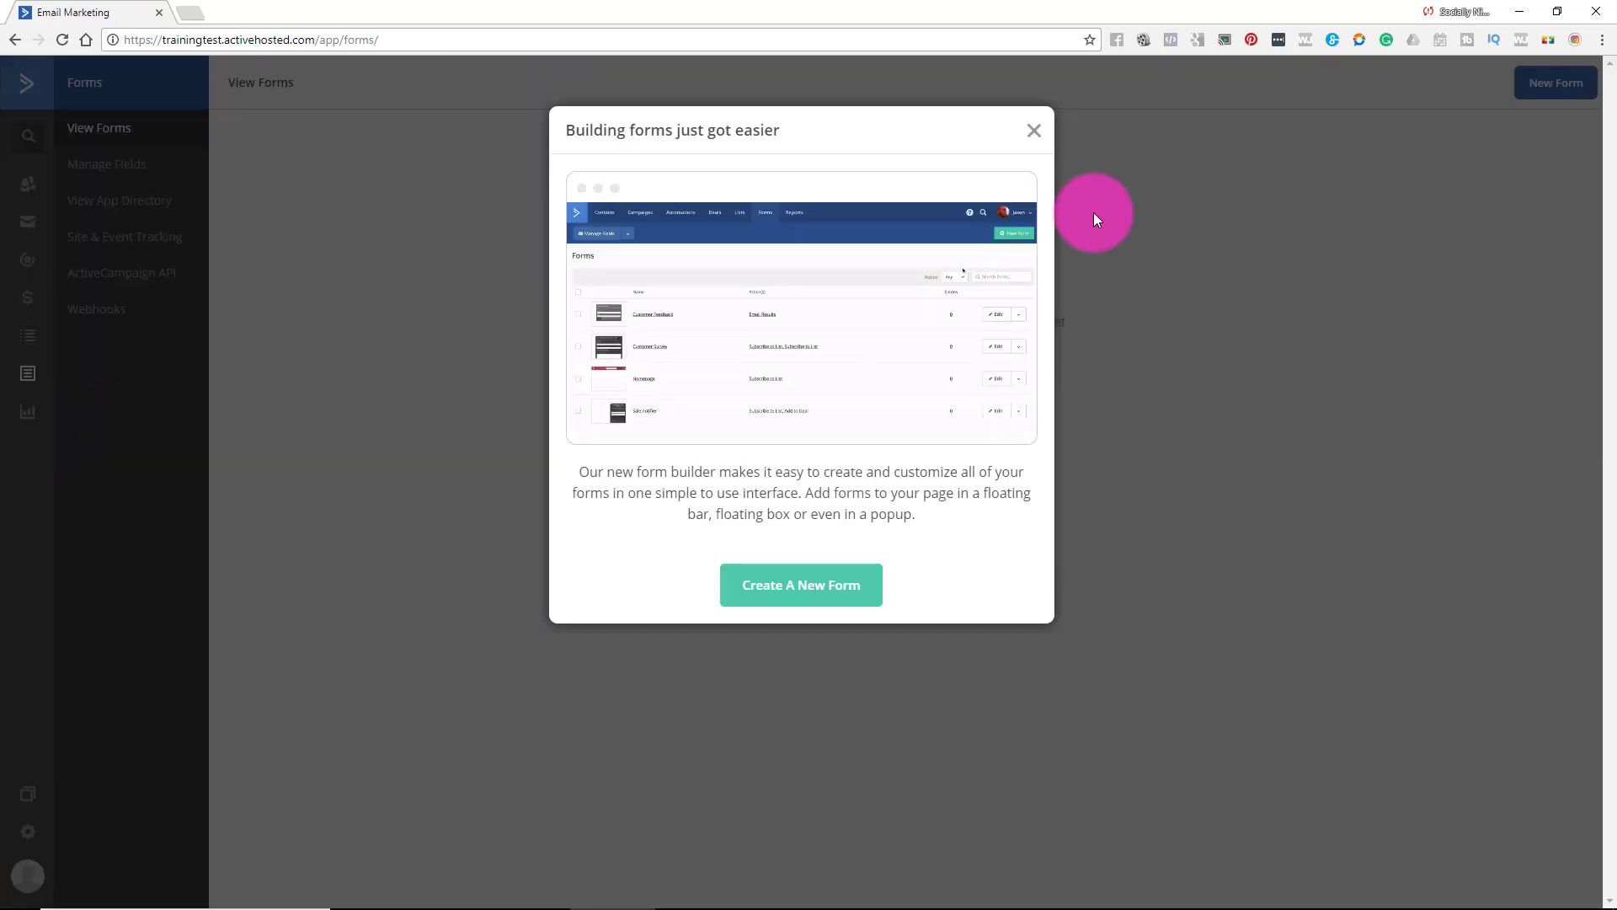
pyautogui.click(1033, 131)
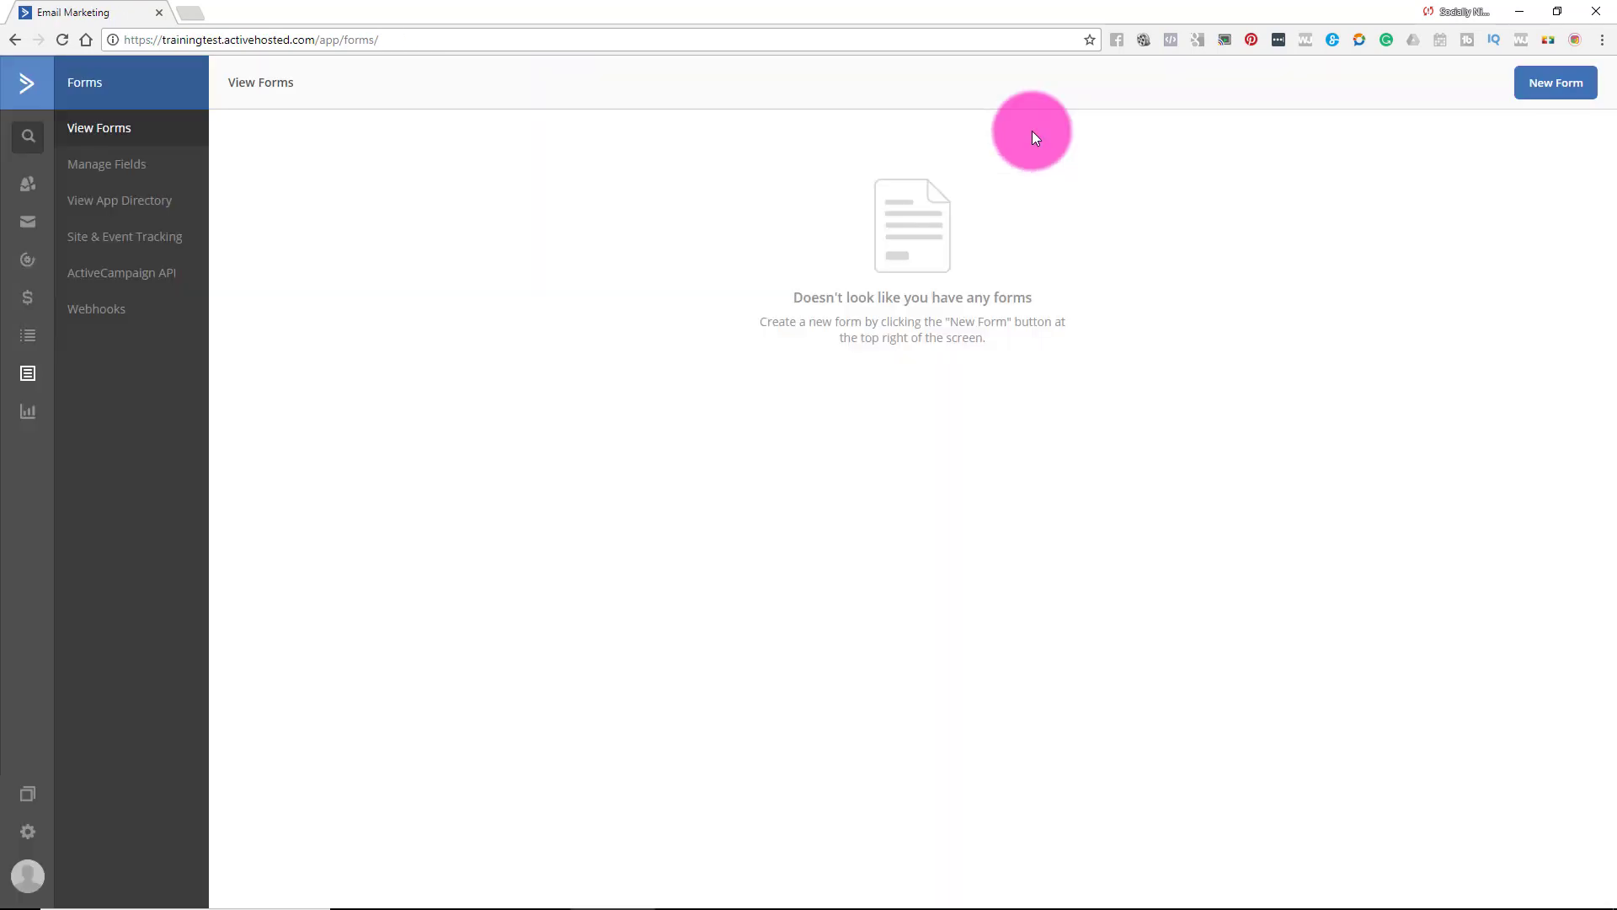
pyautogui.click(18, 411)
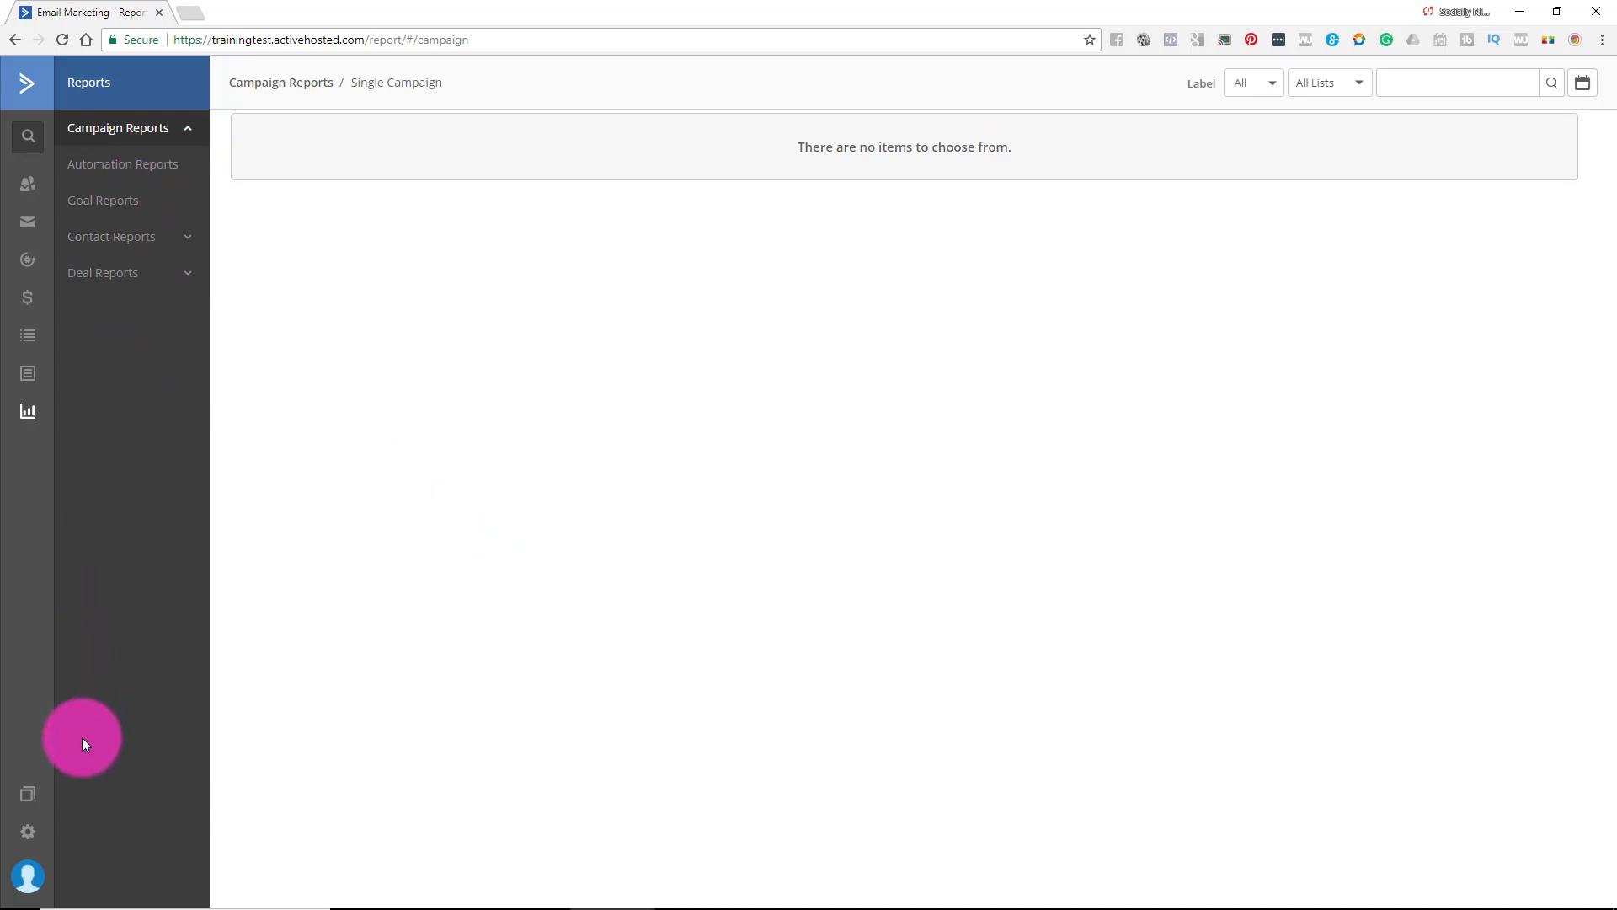
# - Open Apps, scroll through All Apps, then filter to Popular Apps like Facebook and WordPress
pyautogui.click(25, 800)
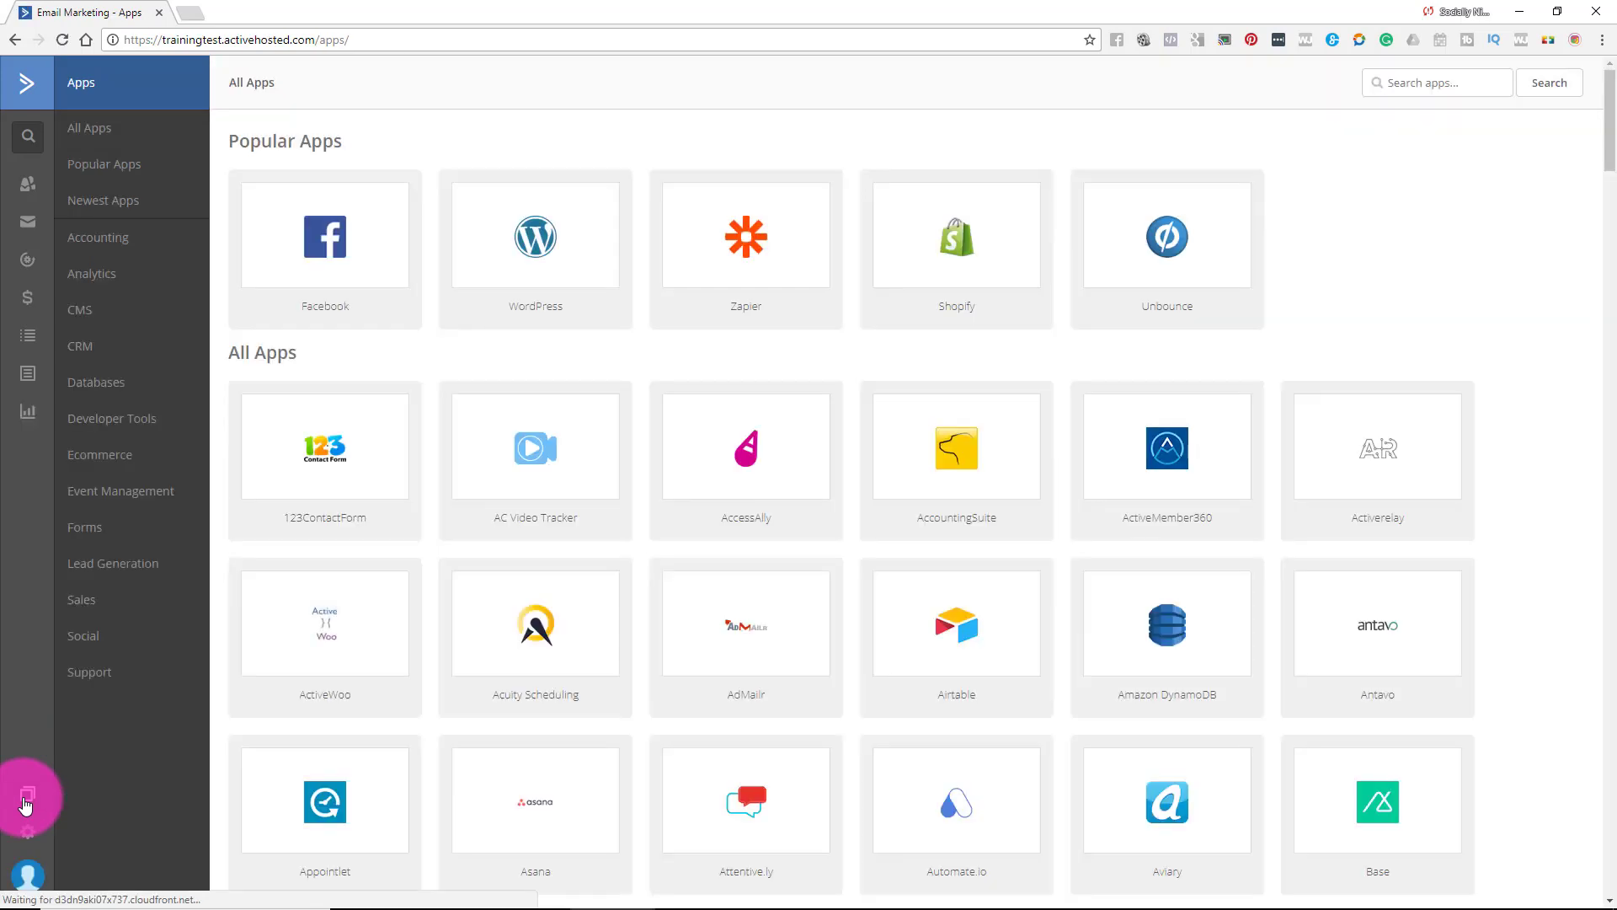
pyautogui.scroll(-1, 503, 395)
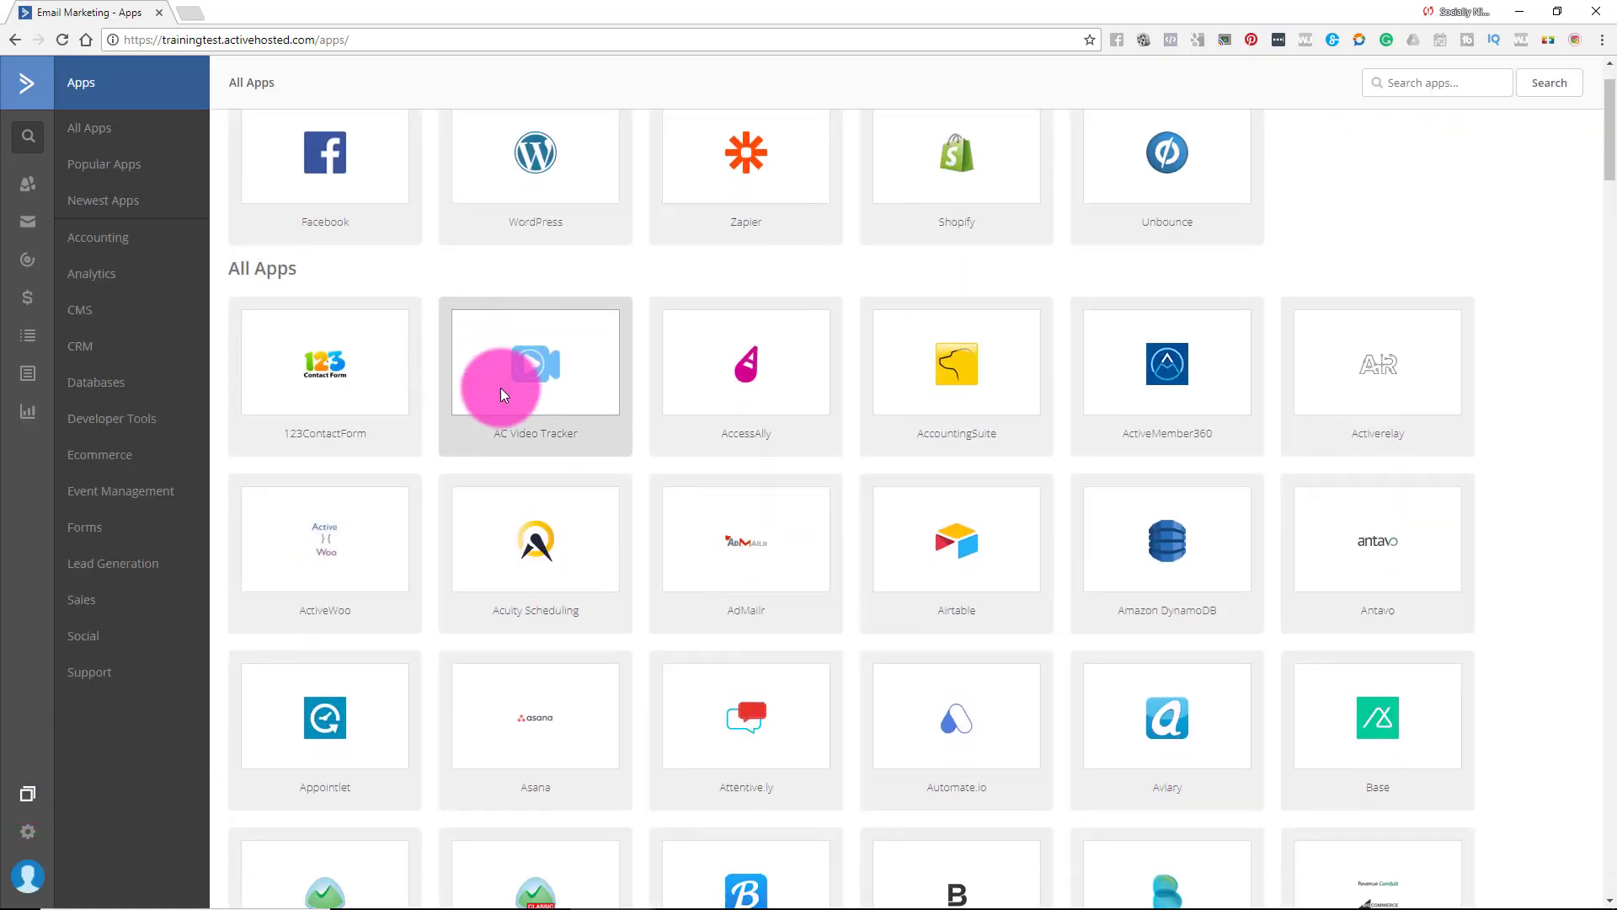
pyautogui.scroll(-7, 502, 395)
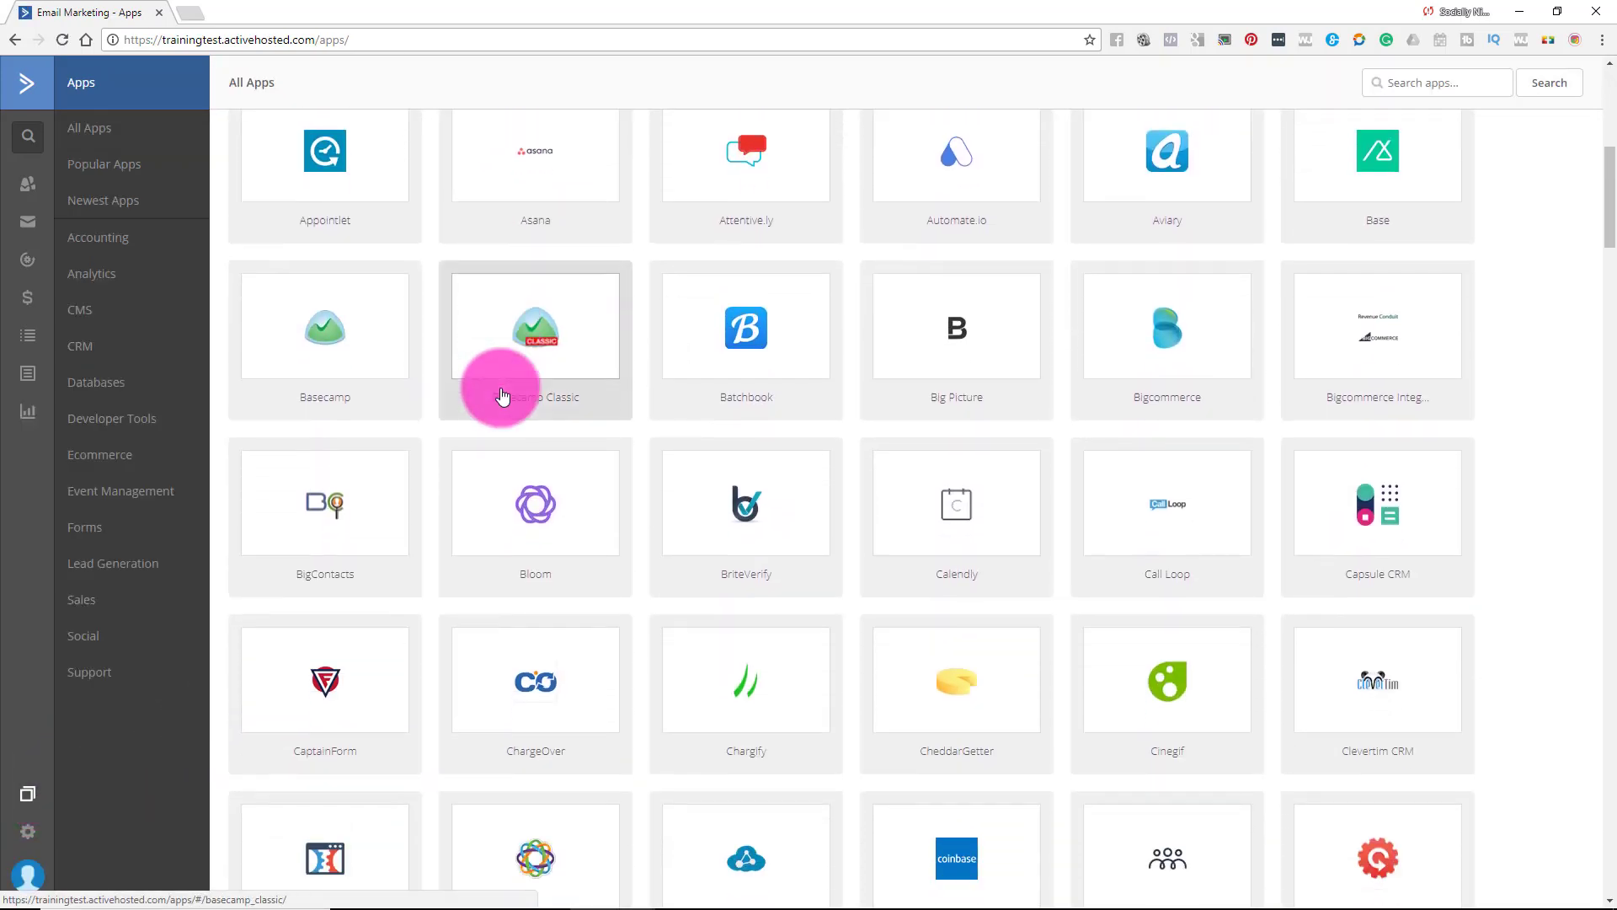
pyautogui.scroll(-8, 502, 395)
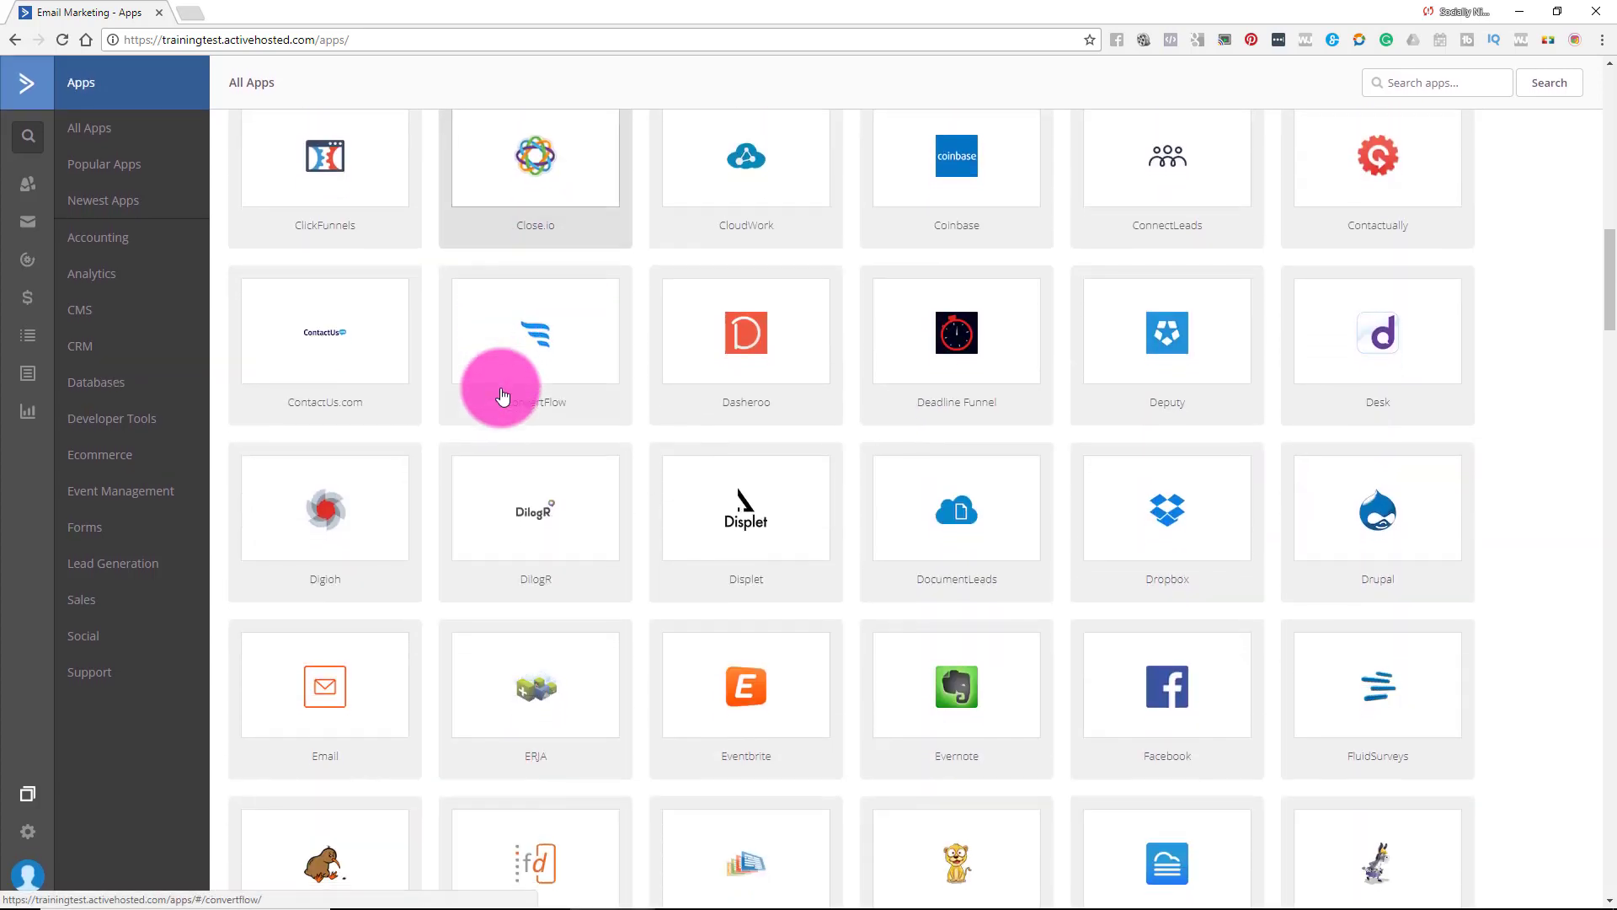
pyautogui.scroll(-6, 502, 395)
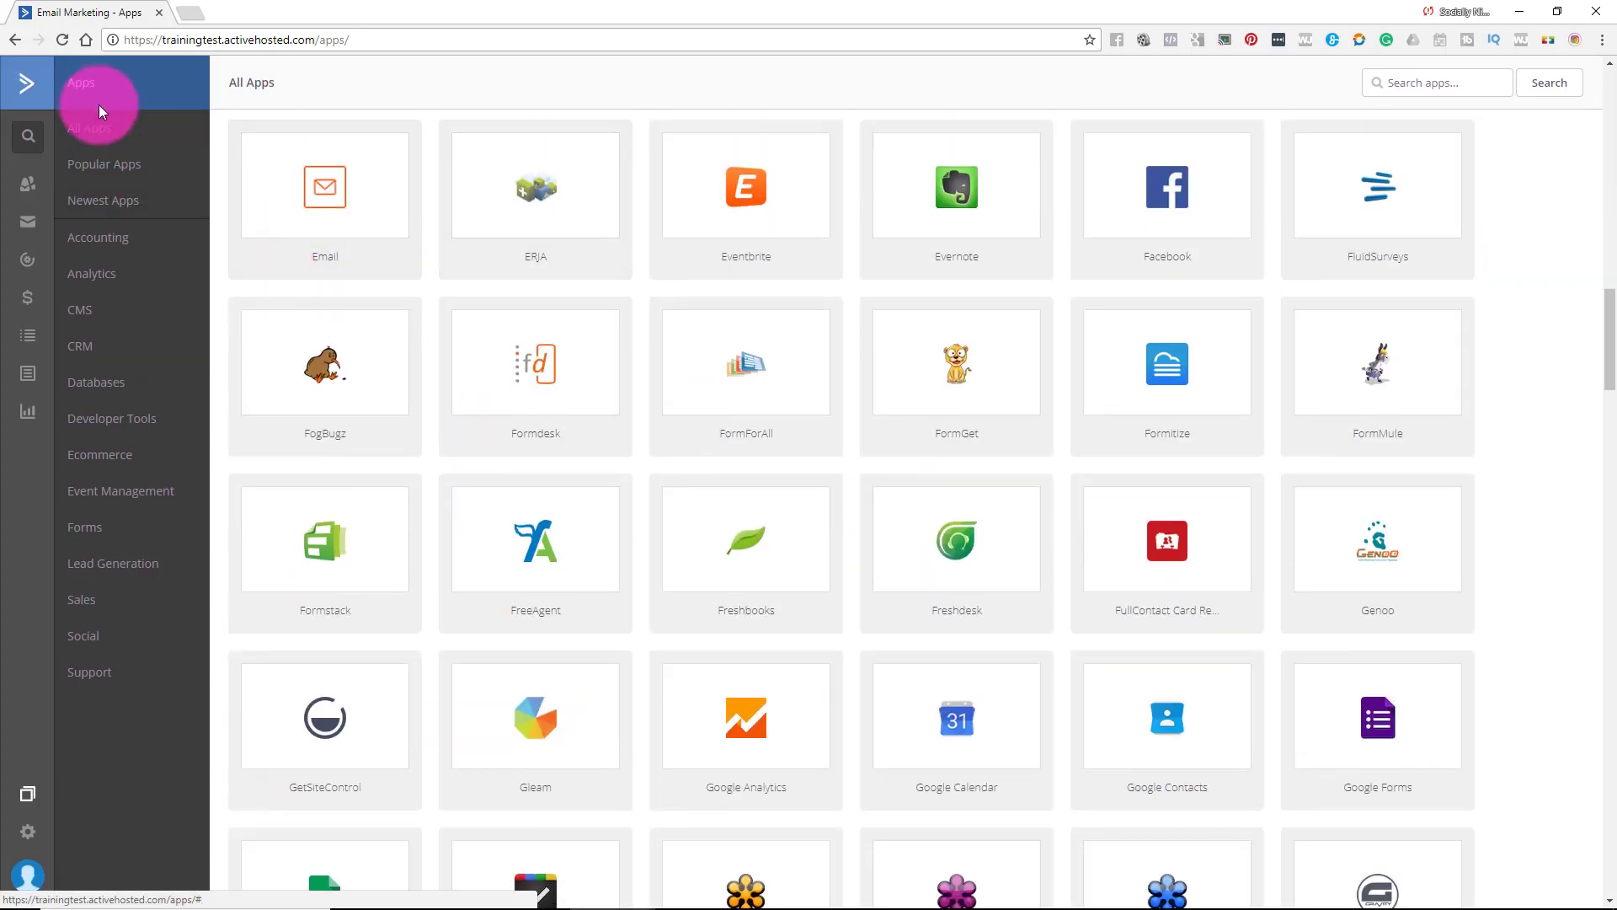
pyautogui.click(101, 170)
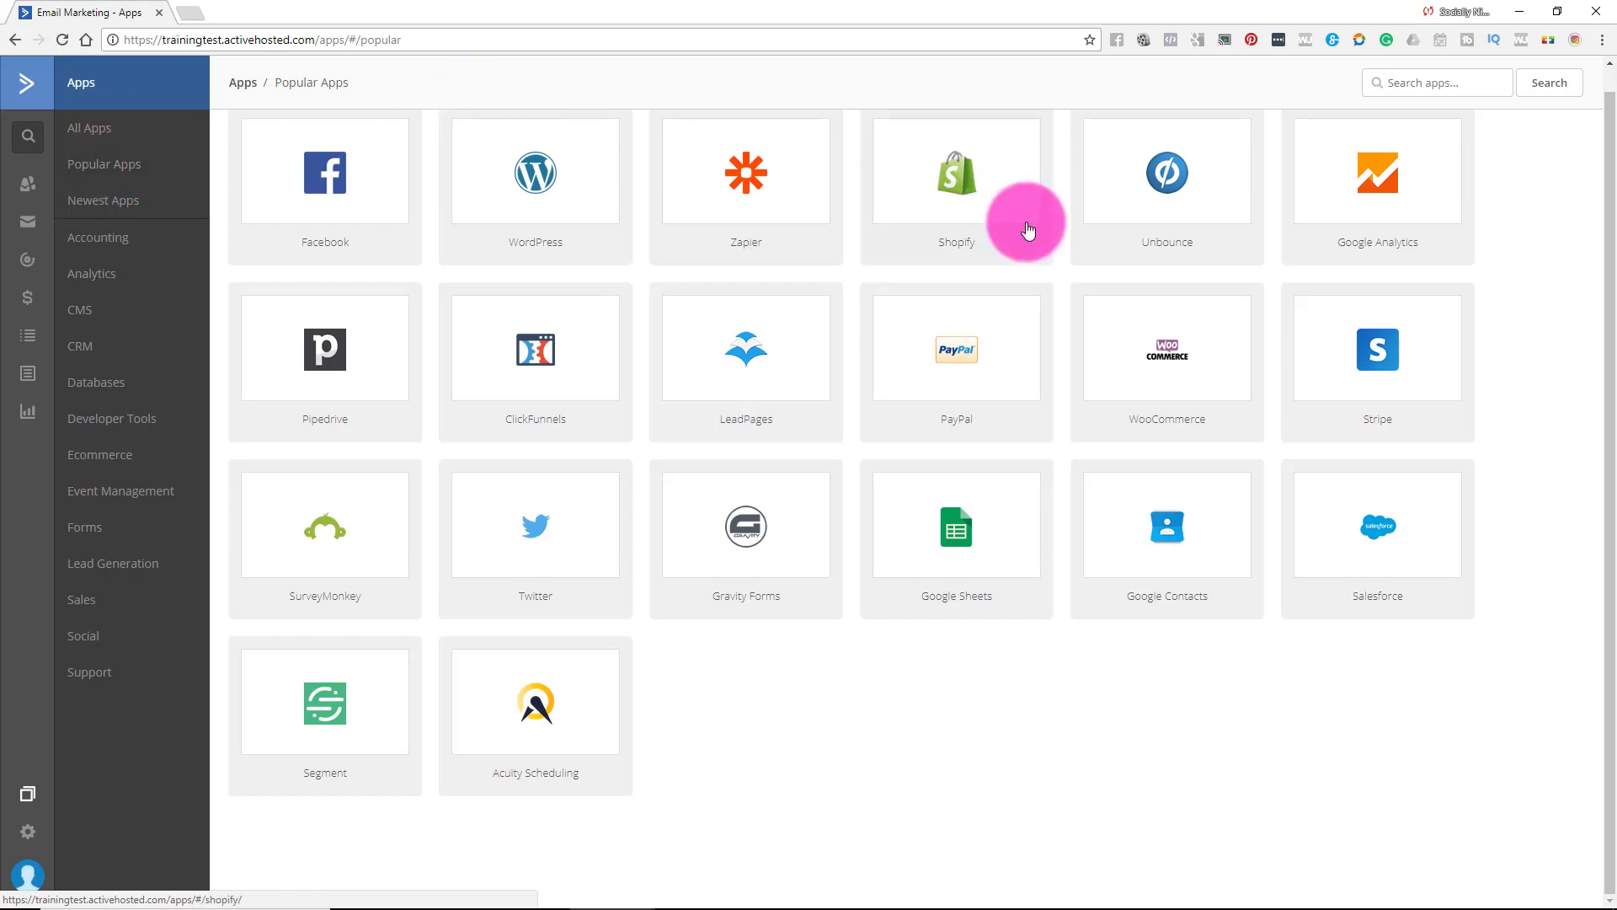
# - Search the apps directory for 'big'
pyautogui.click(1403, 81)
pyautogui.write('big')
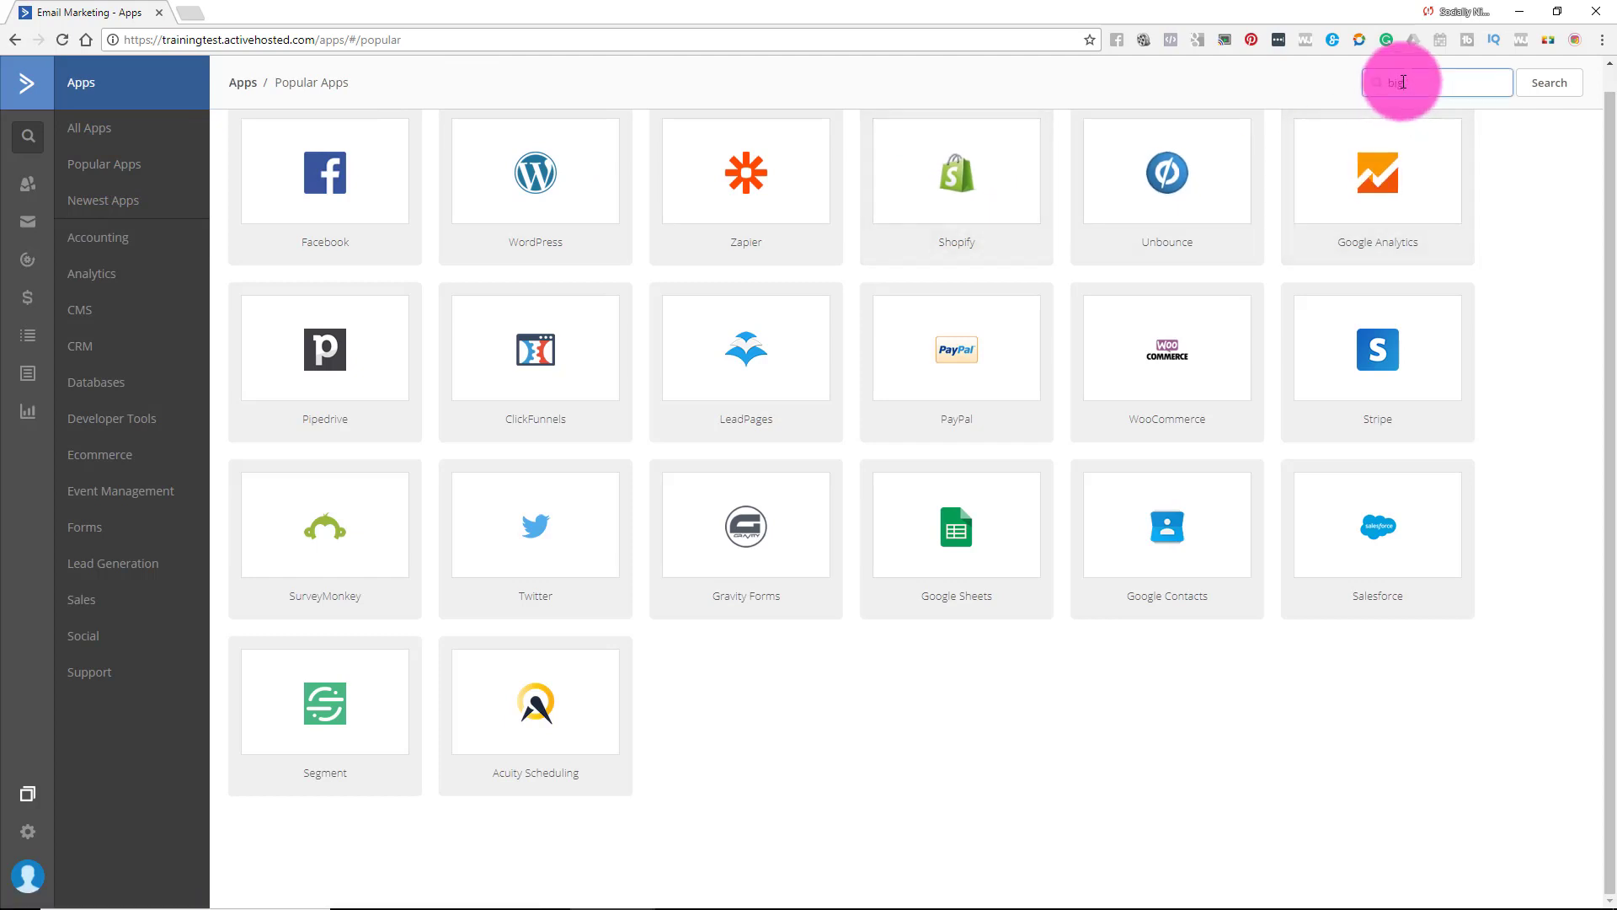
pyautogui.press('Return')
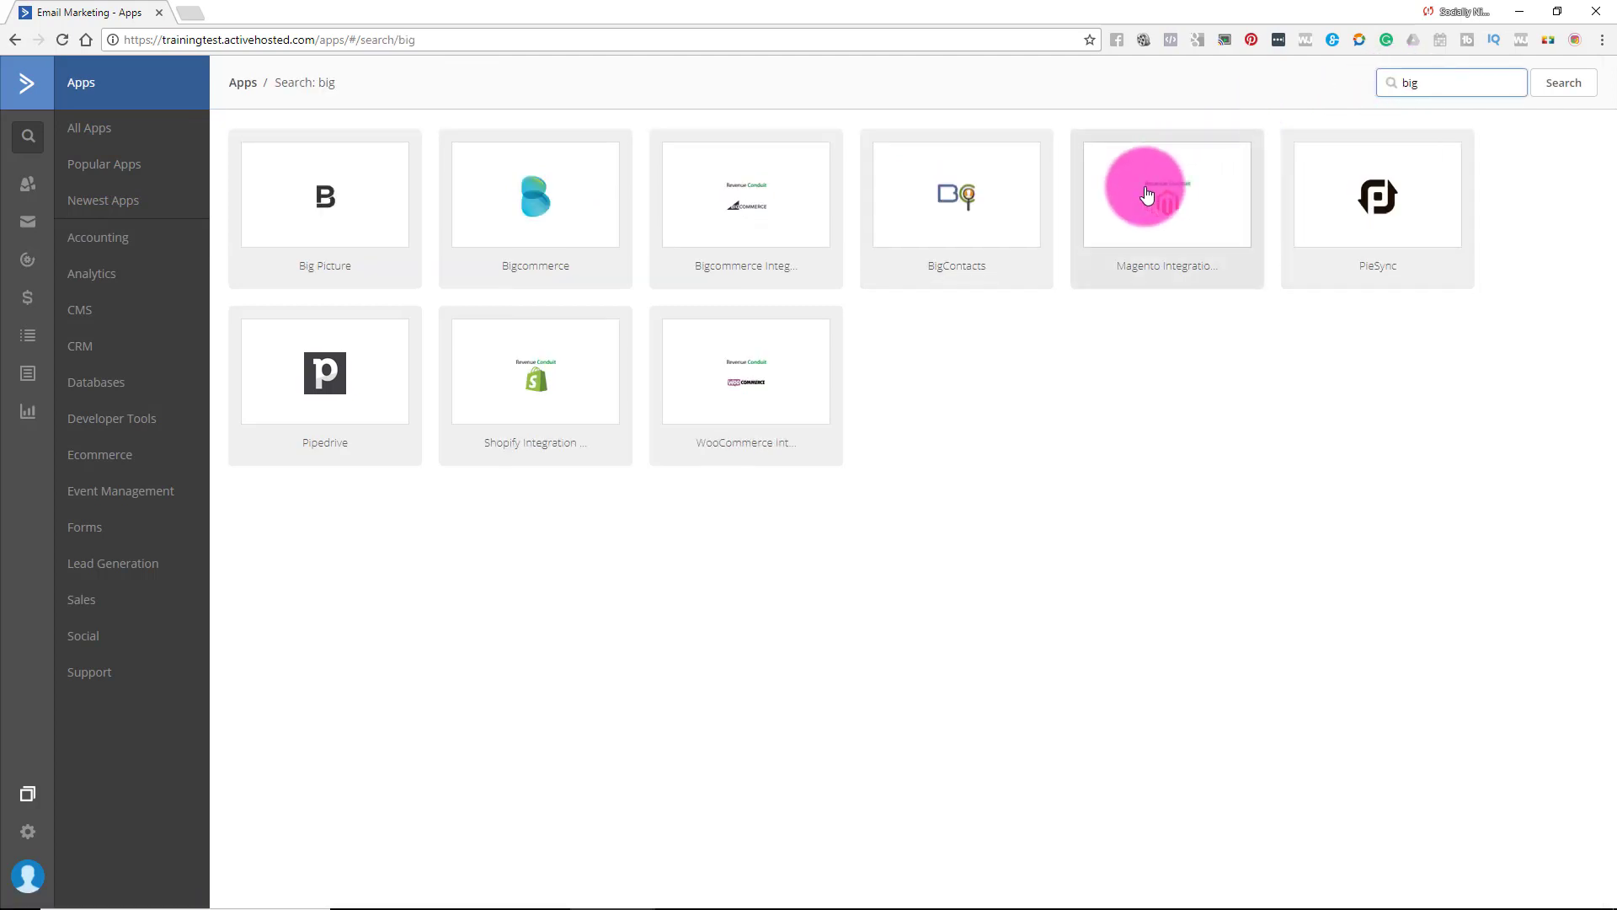
pyautogui.click(1119, 502)
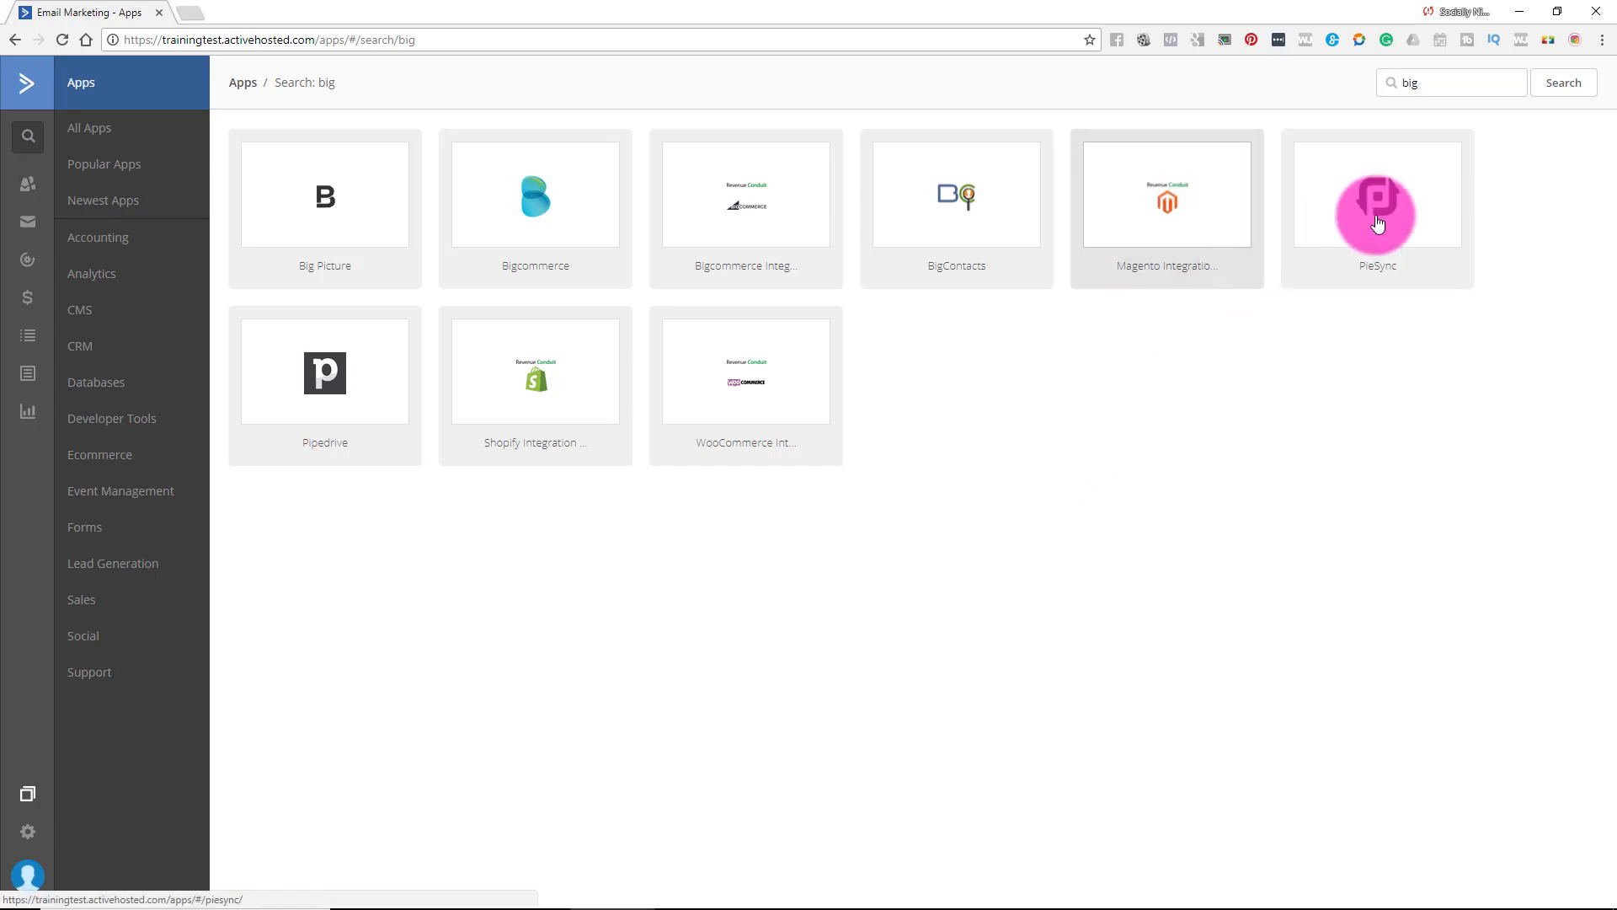
# - Clear the 'big' search and show the Newest Apps list
pyautogui.moveTo(1457, 82); pyautogui.dragTo(1348, 93)
pyautogui.press('BackSpace')
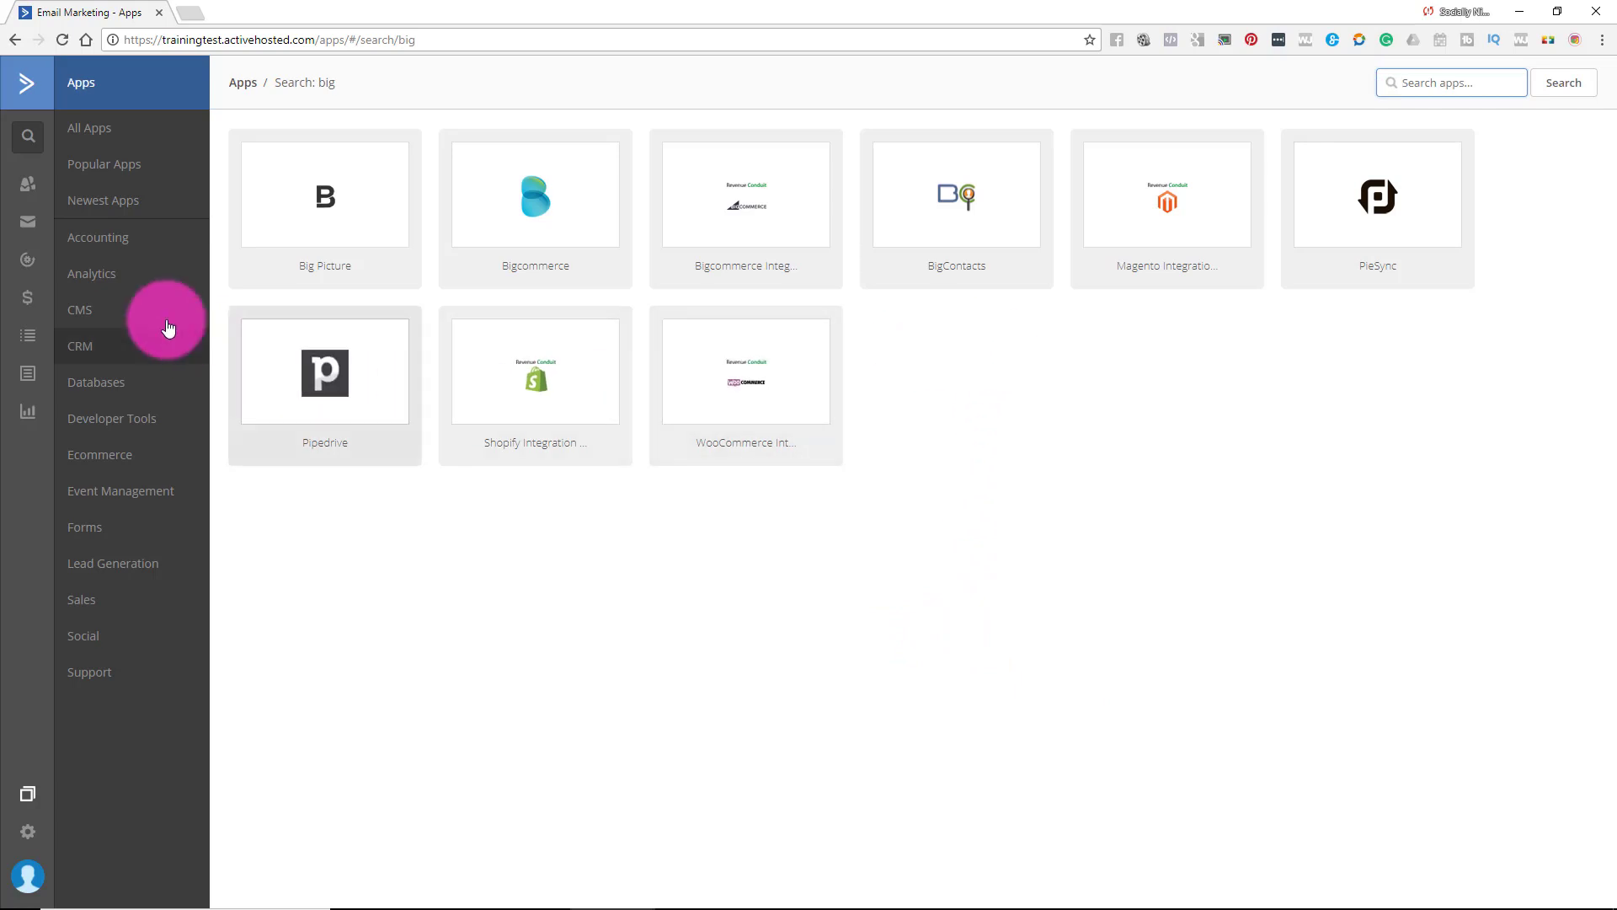
pyautogui.click(131, 215)
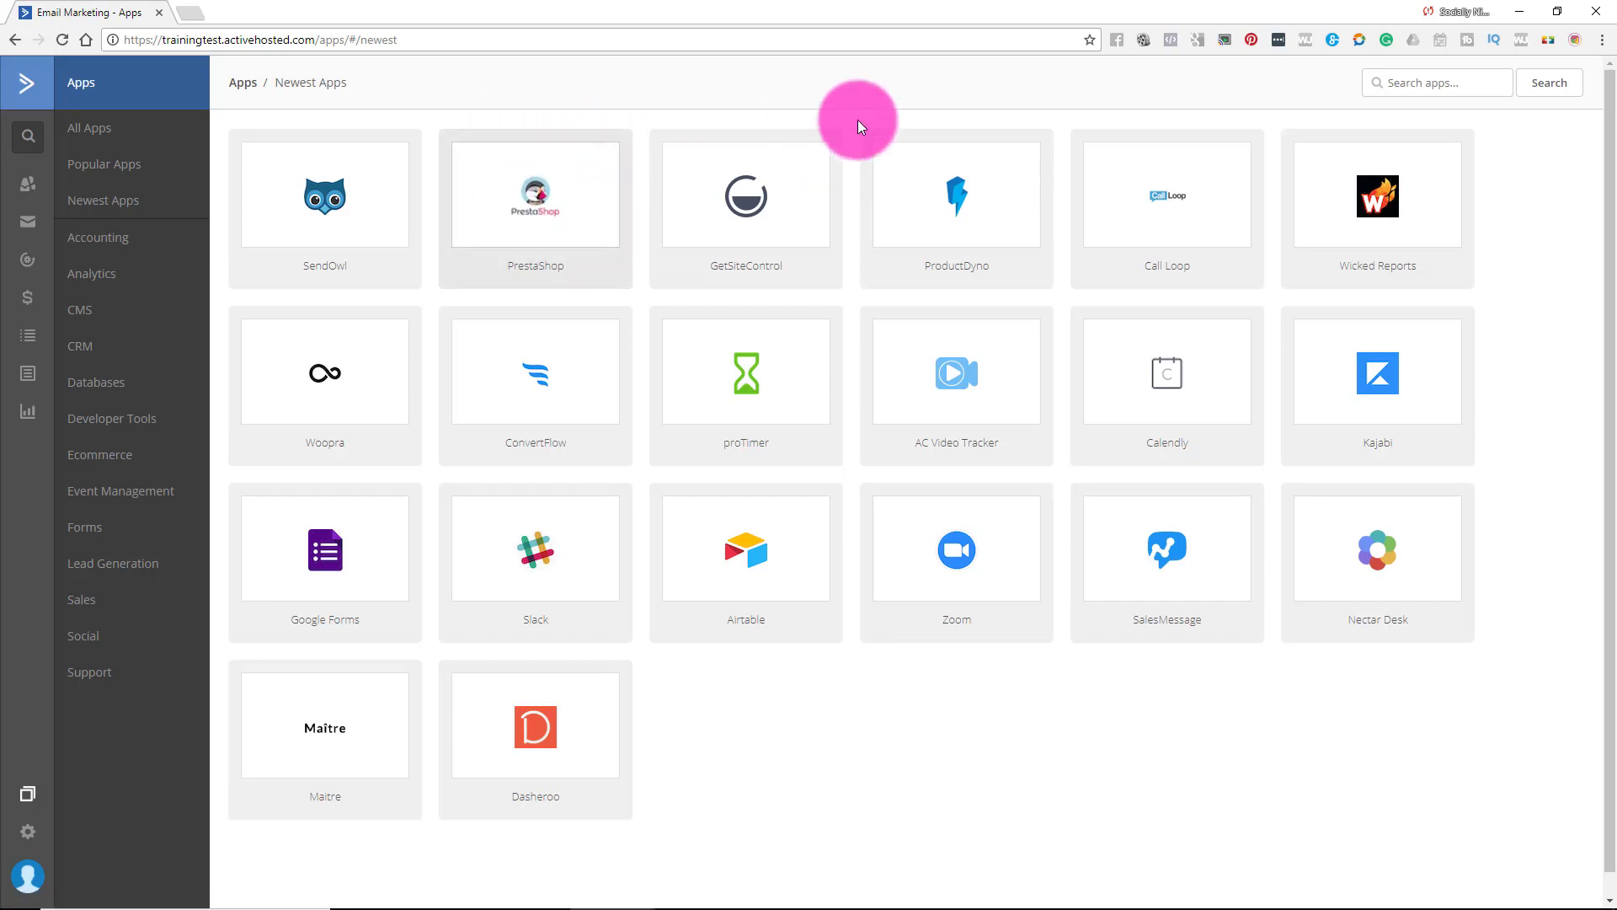
# - Search apps for 'text', view SalesMessage details, then browse the Ecommerce category
pyautogui.click(1469, 78)
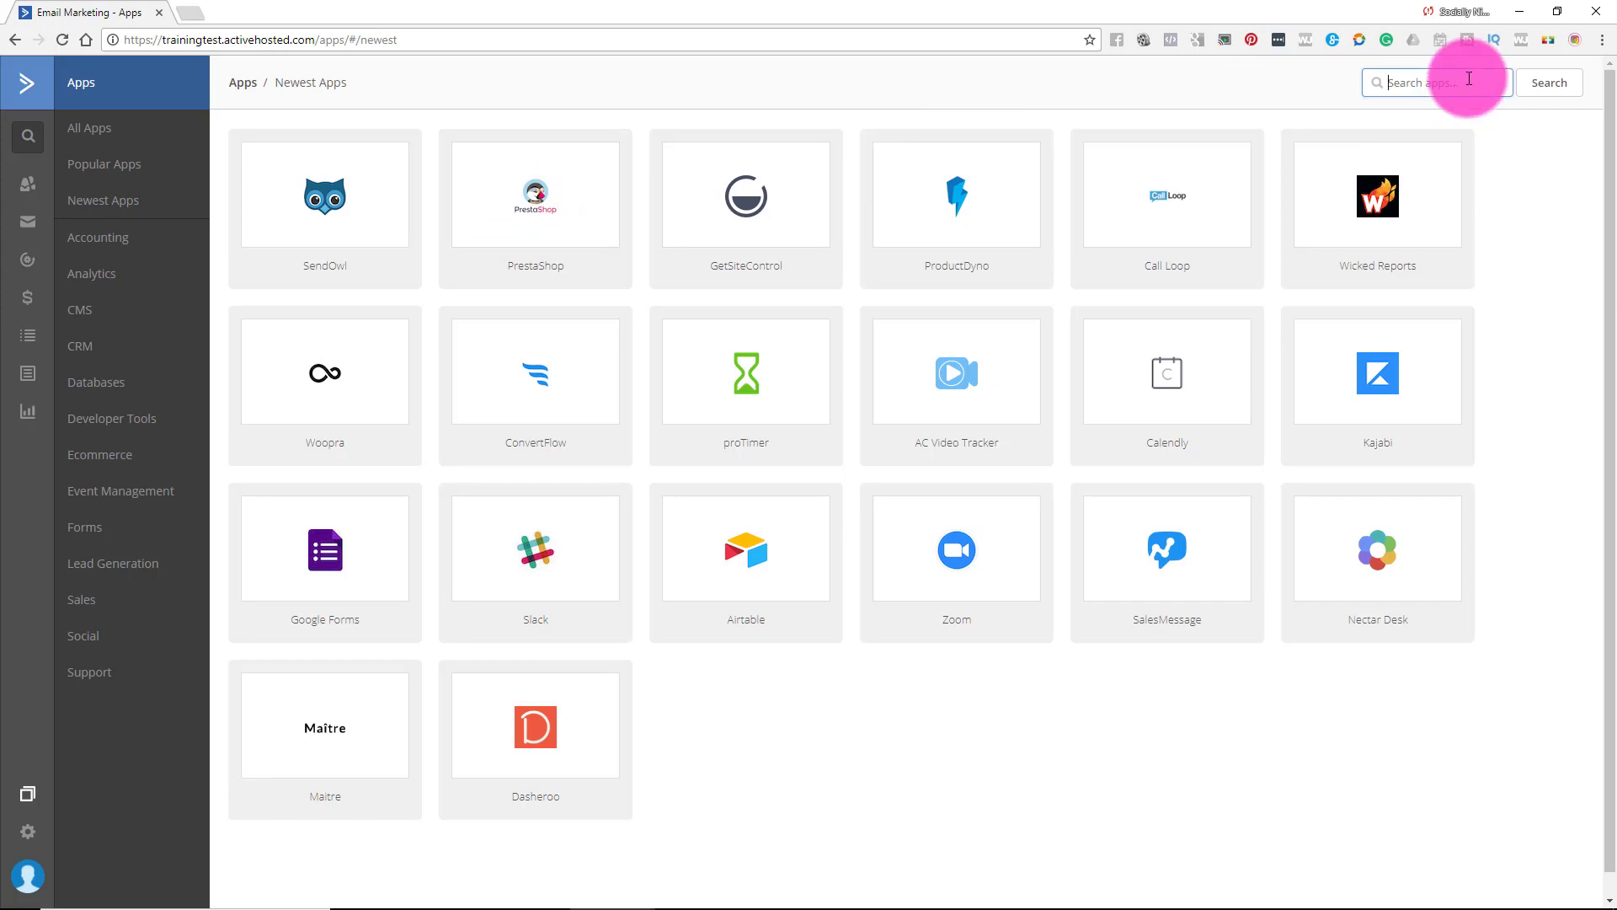
pyautogui.write('text')
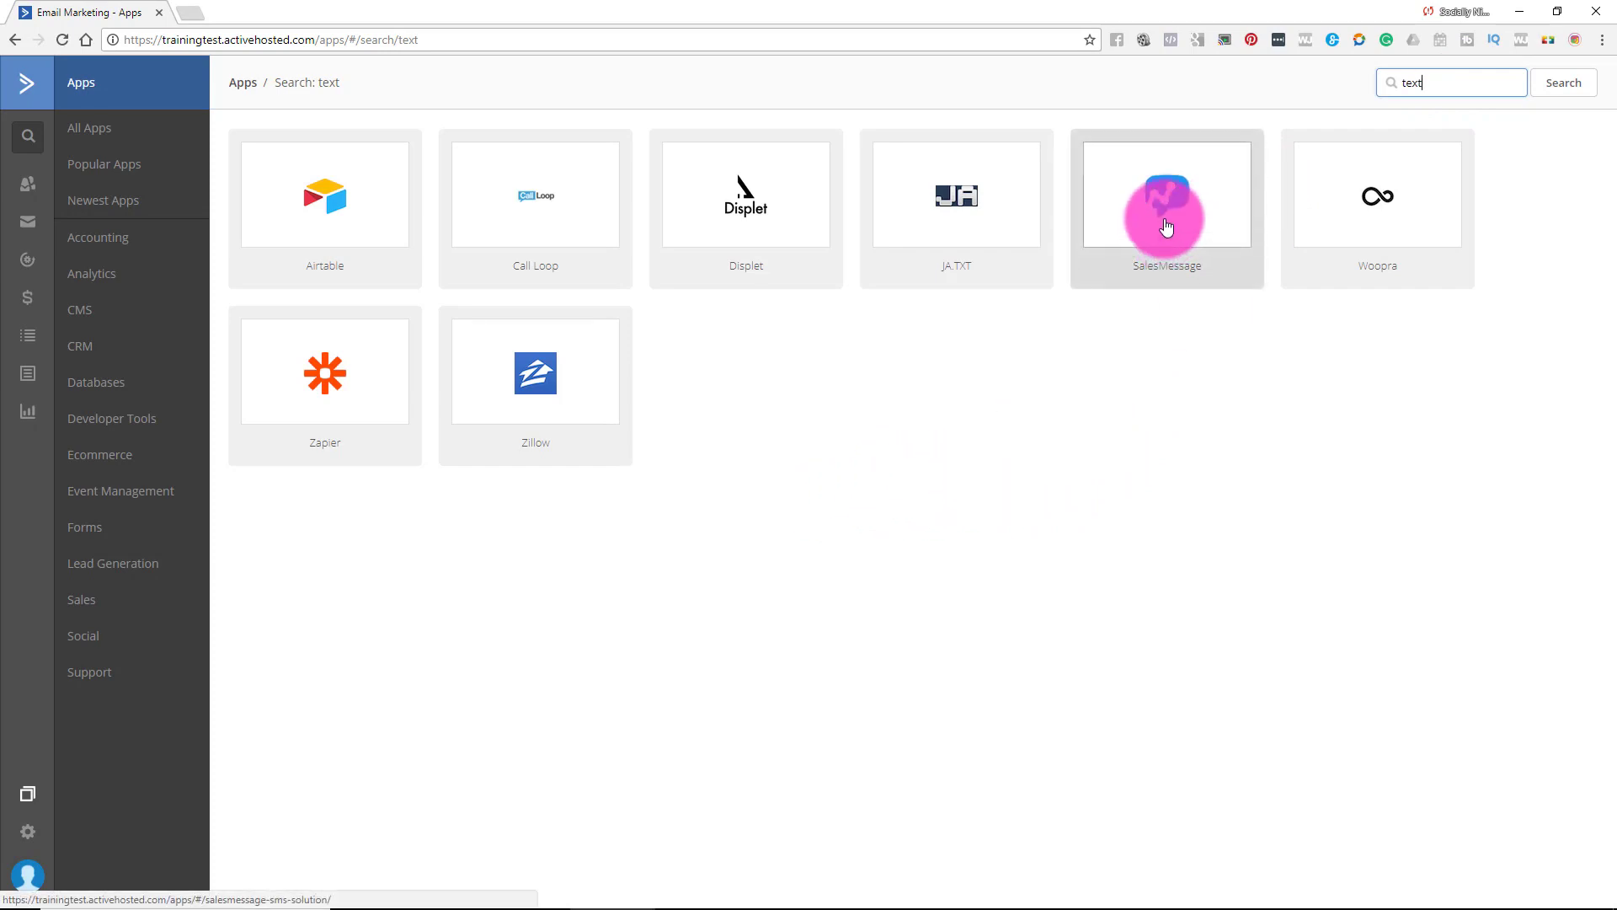
pyautogui.moveTo(1167, 225); pyautogui.dragTo(1169, 245)
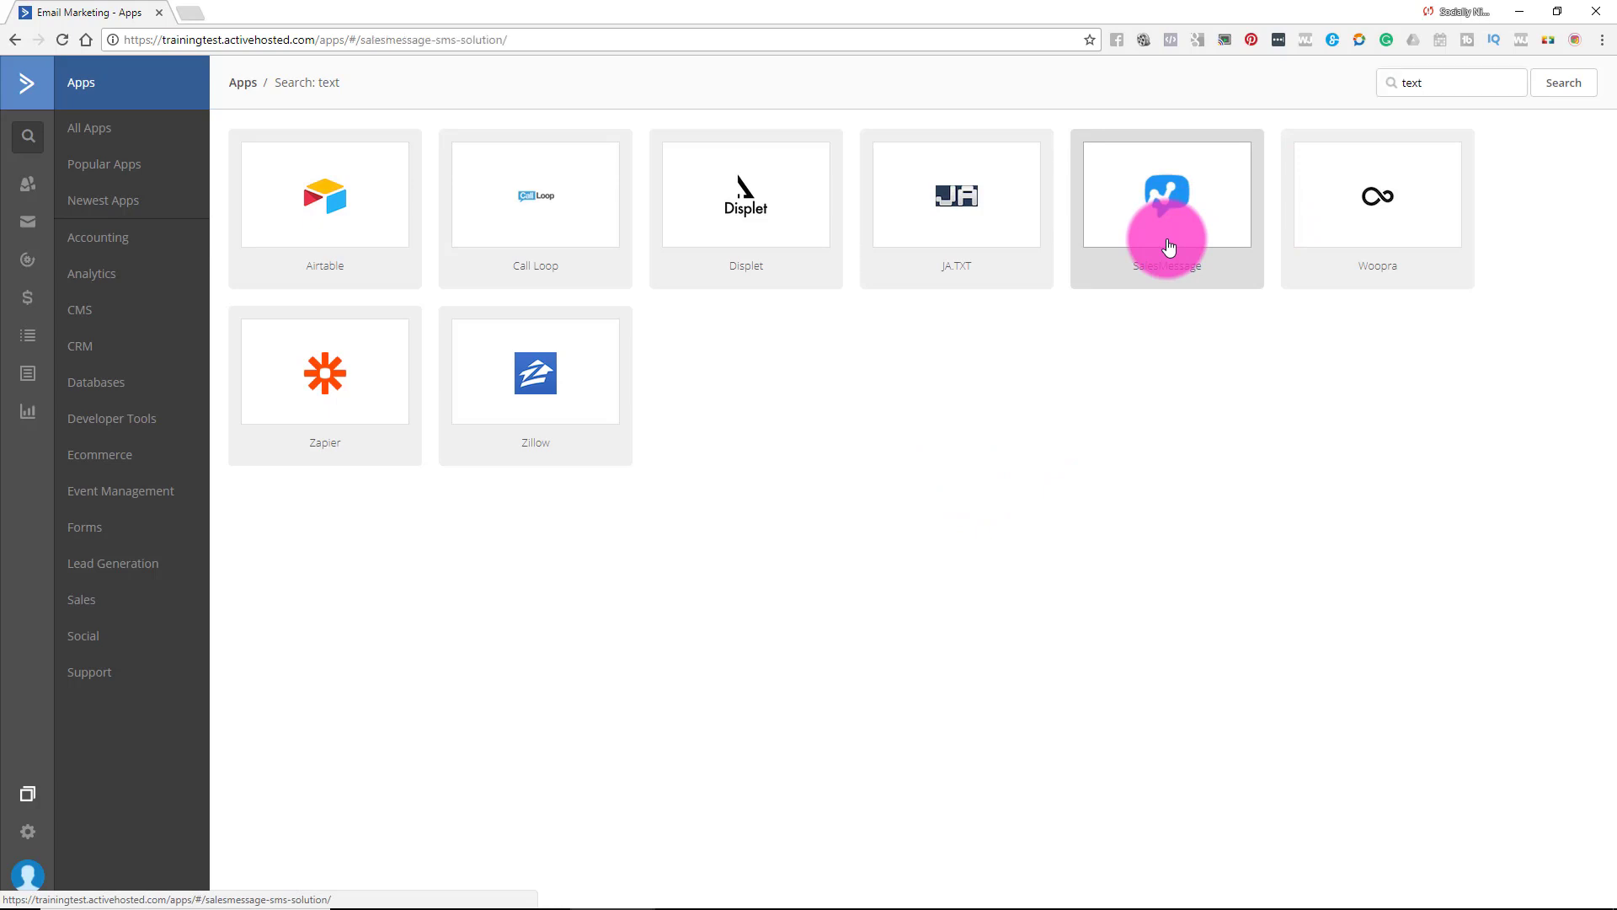
pyautogui.moveTo(1169, 245); pyautogui.dragTo(1169, 245)
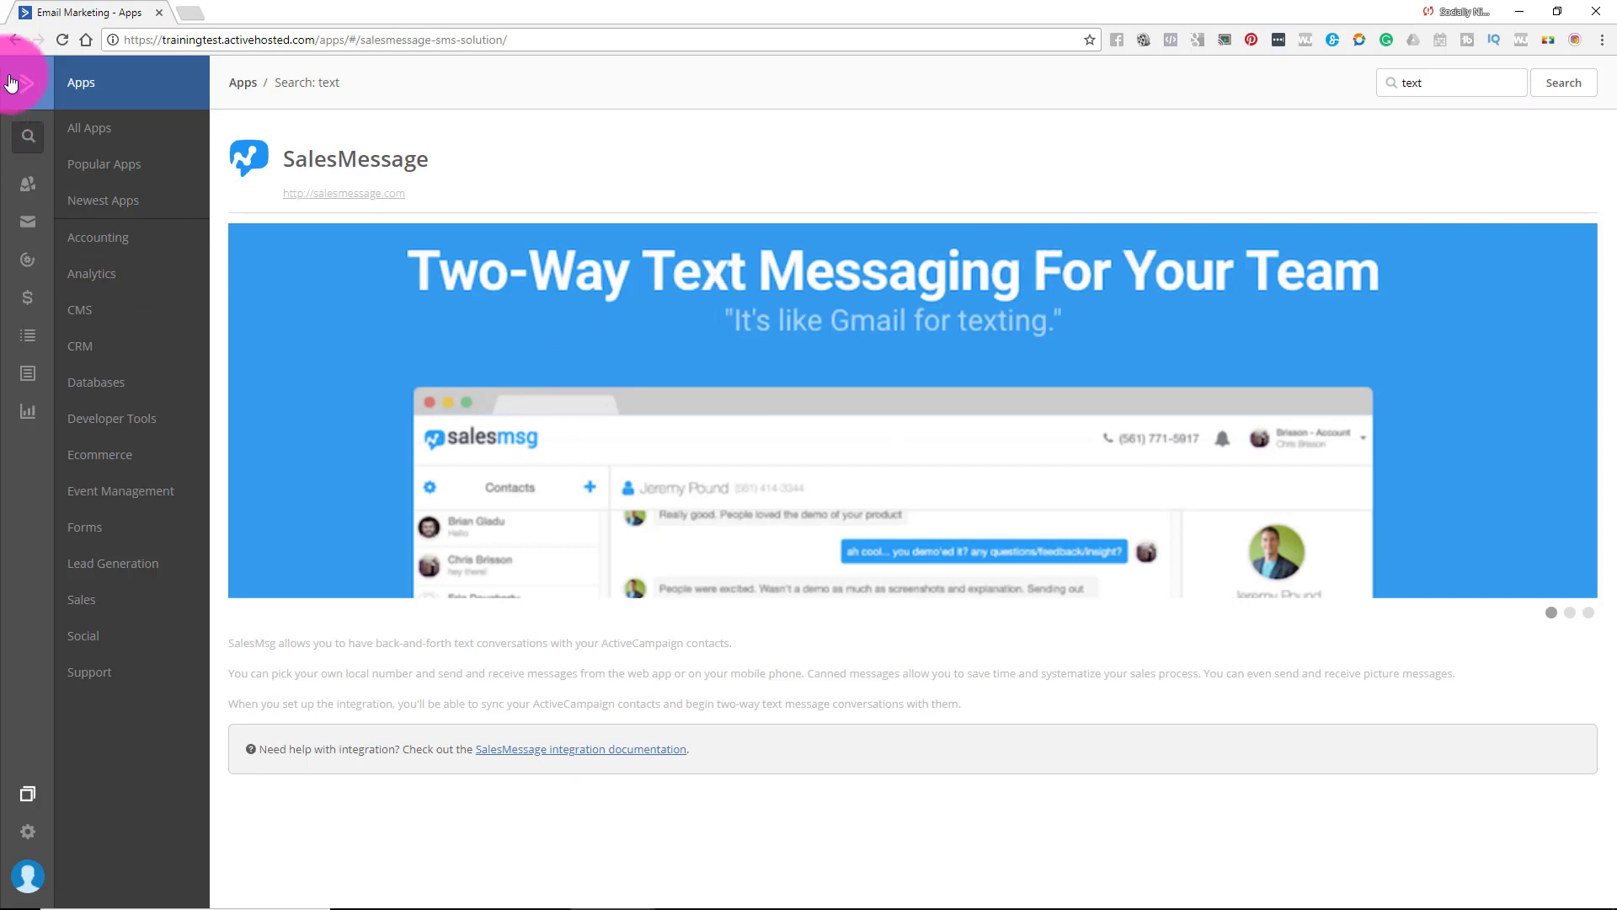
pyautogui.click(233, 80)
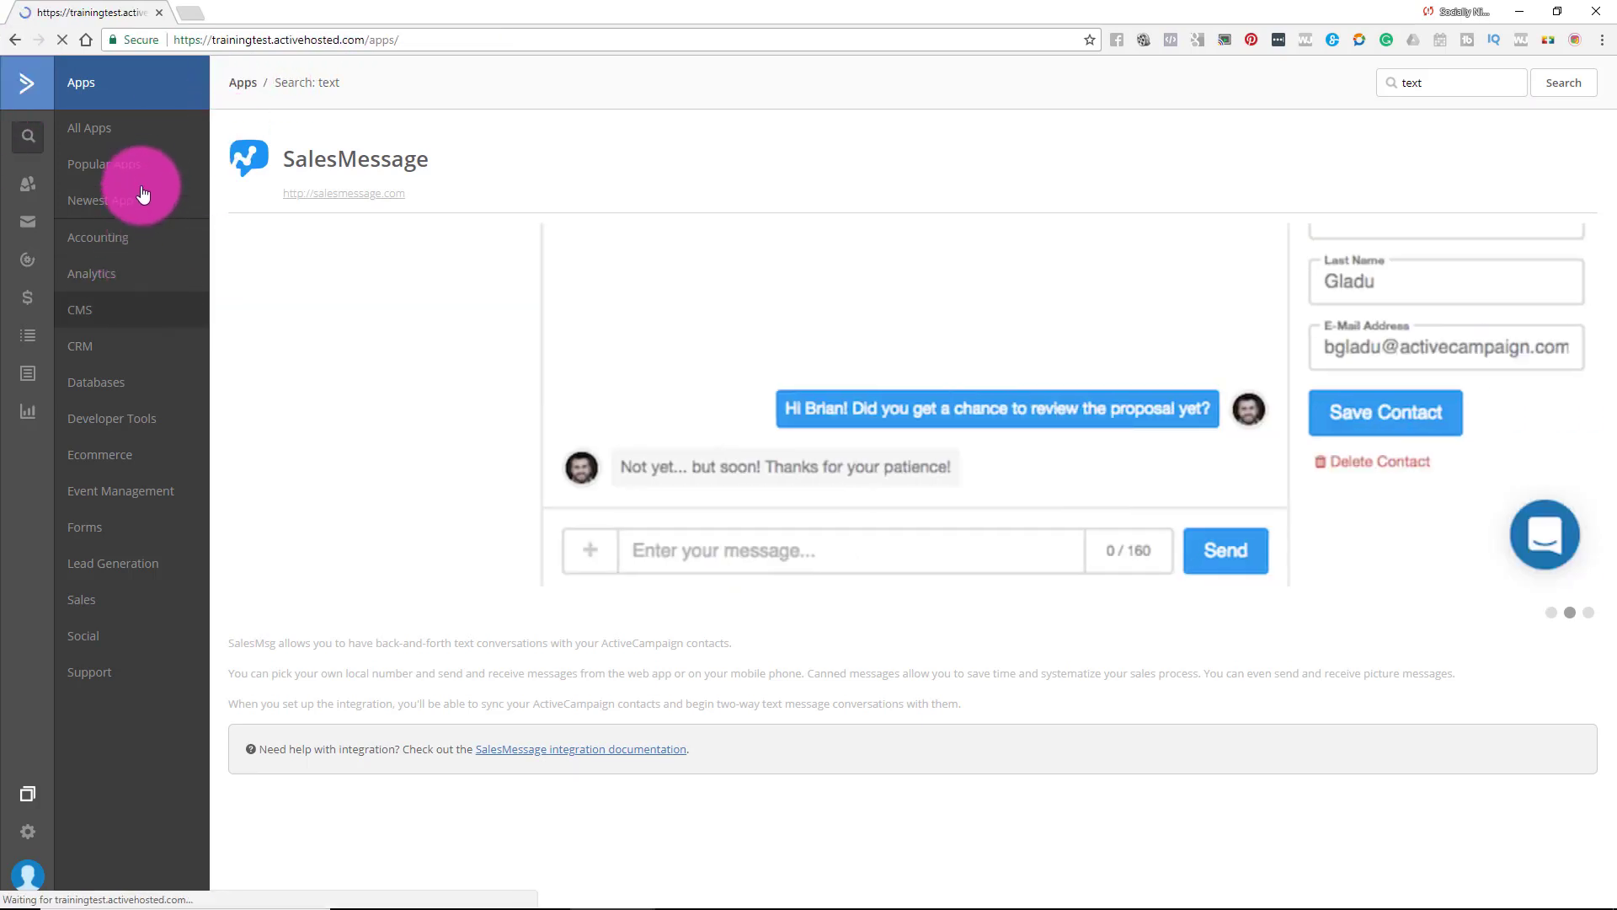
pyautogui.click(148, 455)
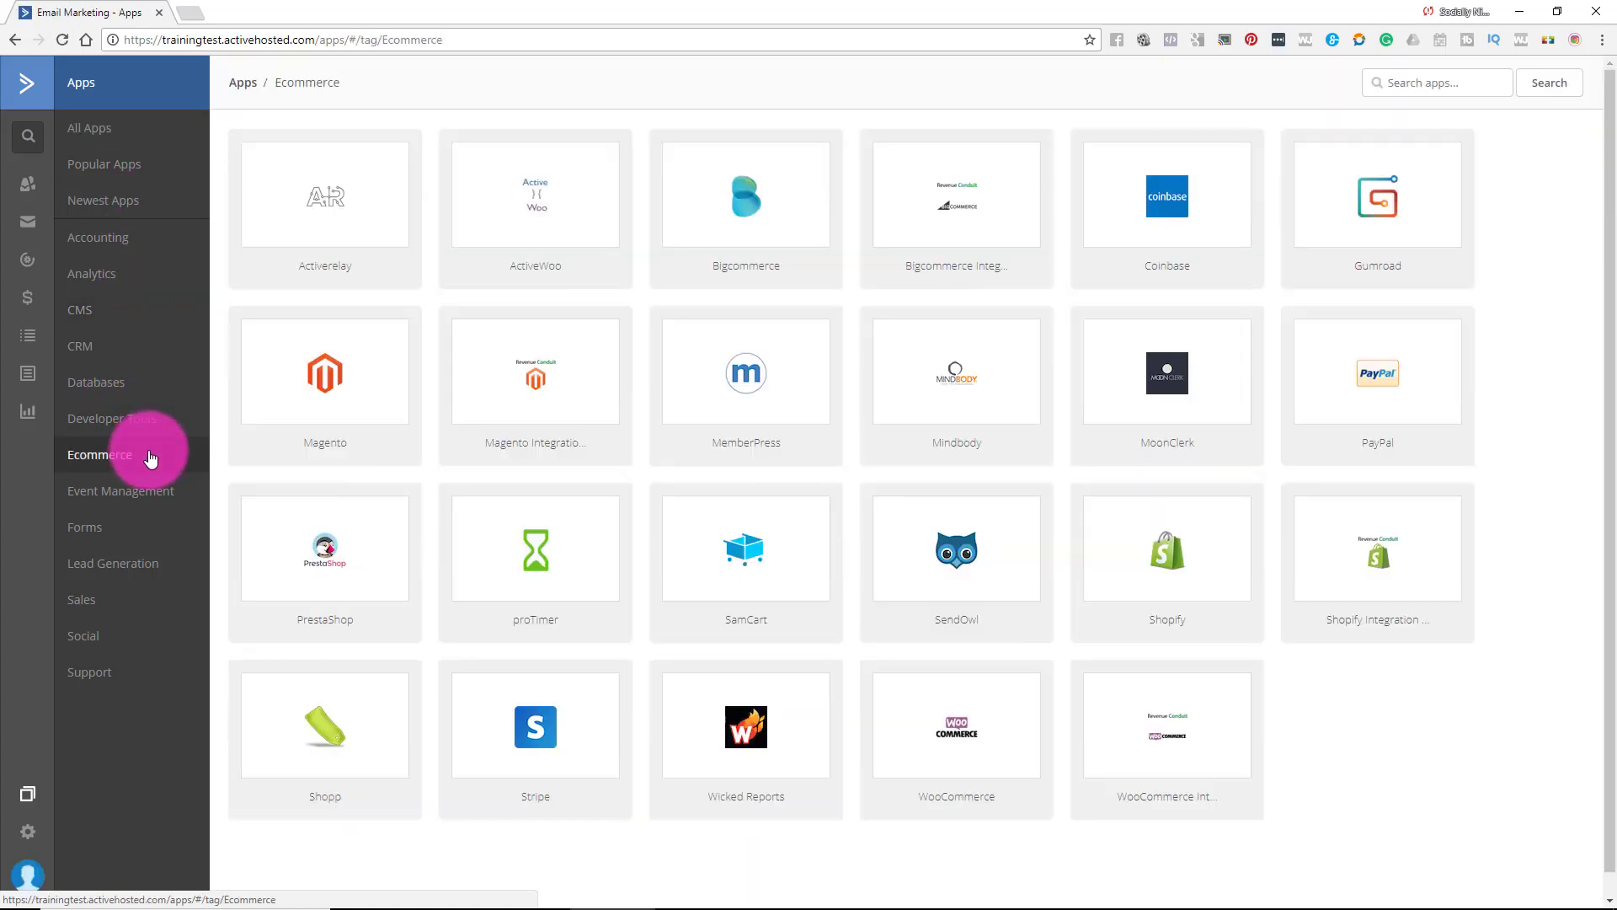
# - Return to the Overview dashboard via the ActiveCampaign logo
pyautogui.click(4, 80)
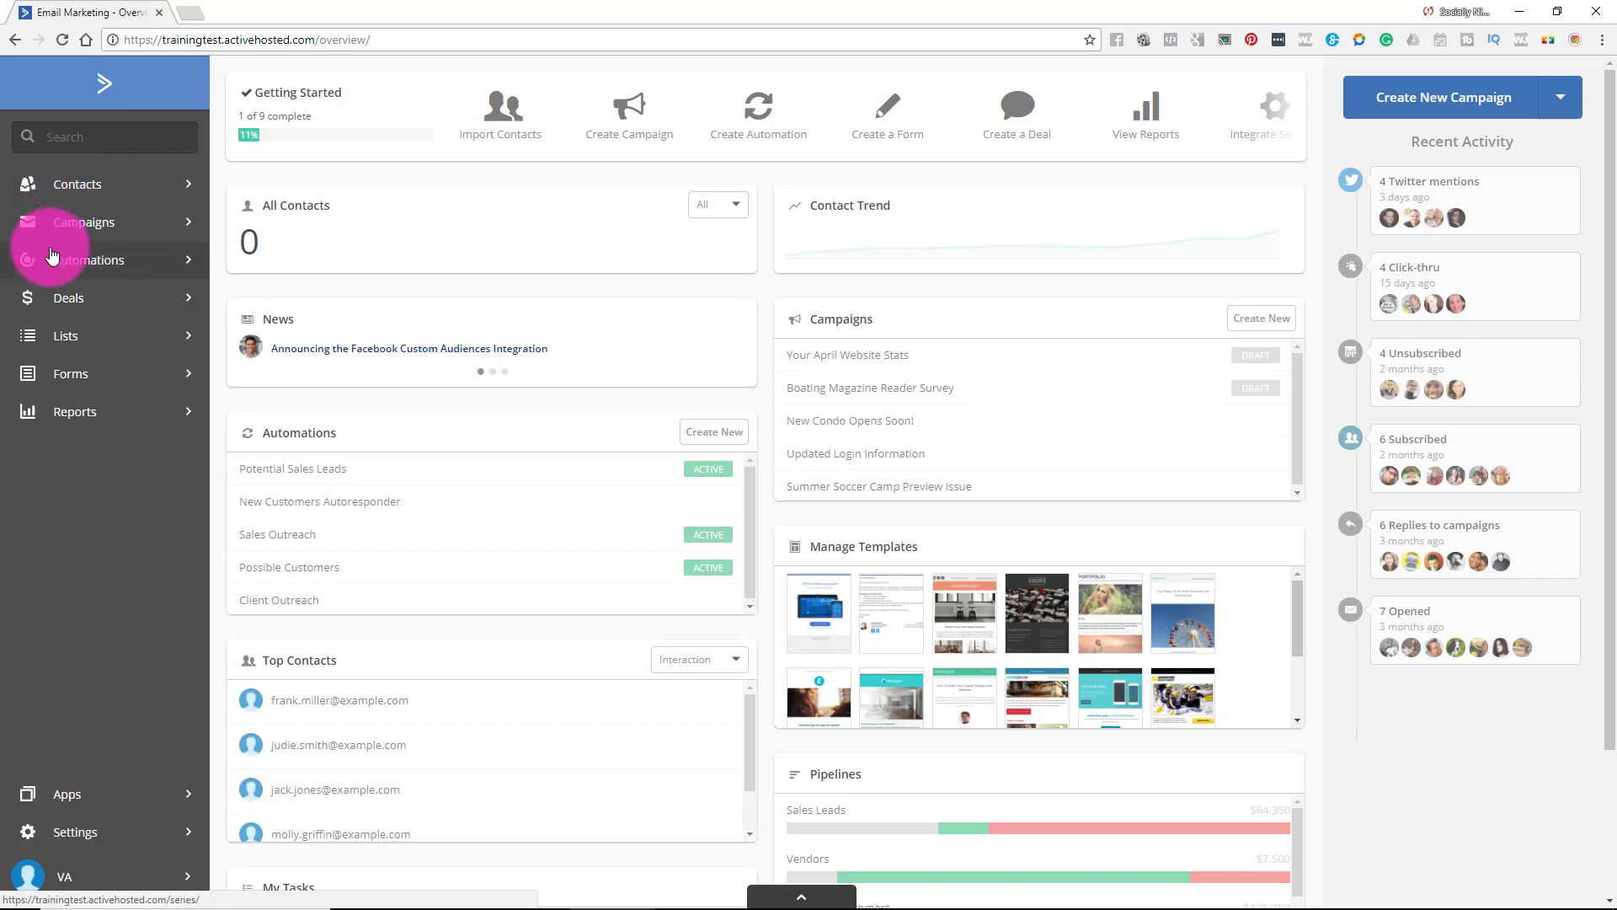
pyautogui.click(130, 841)
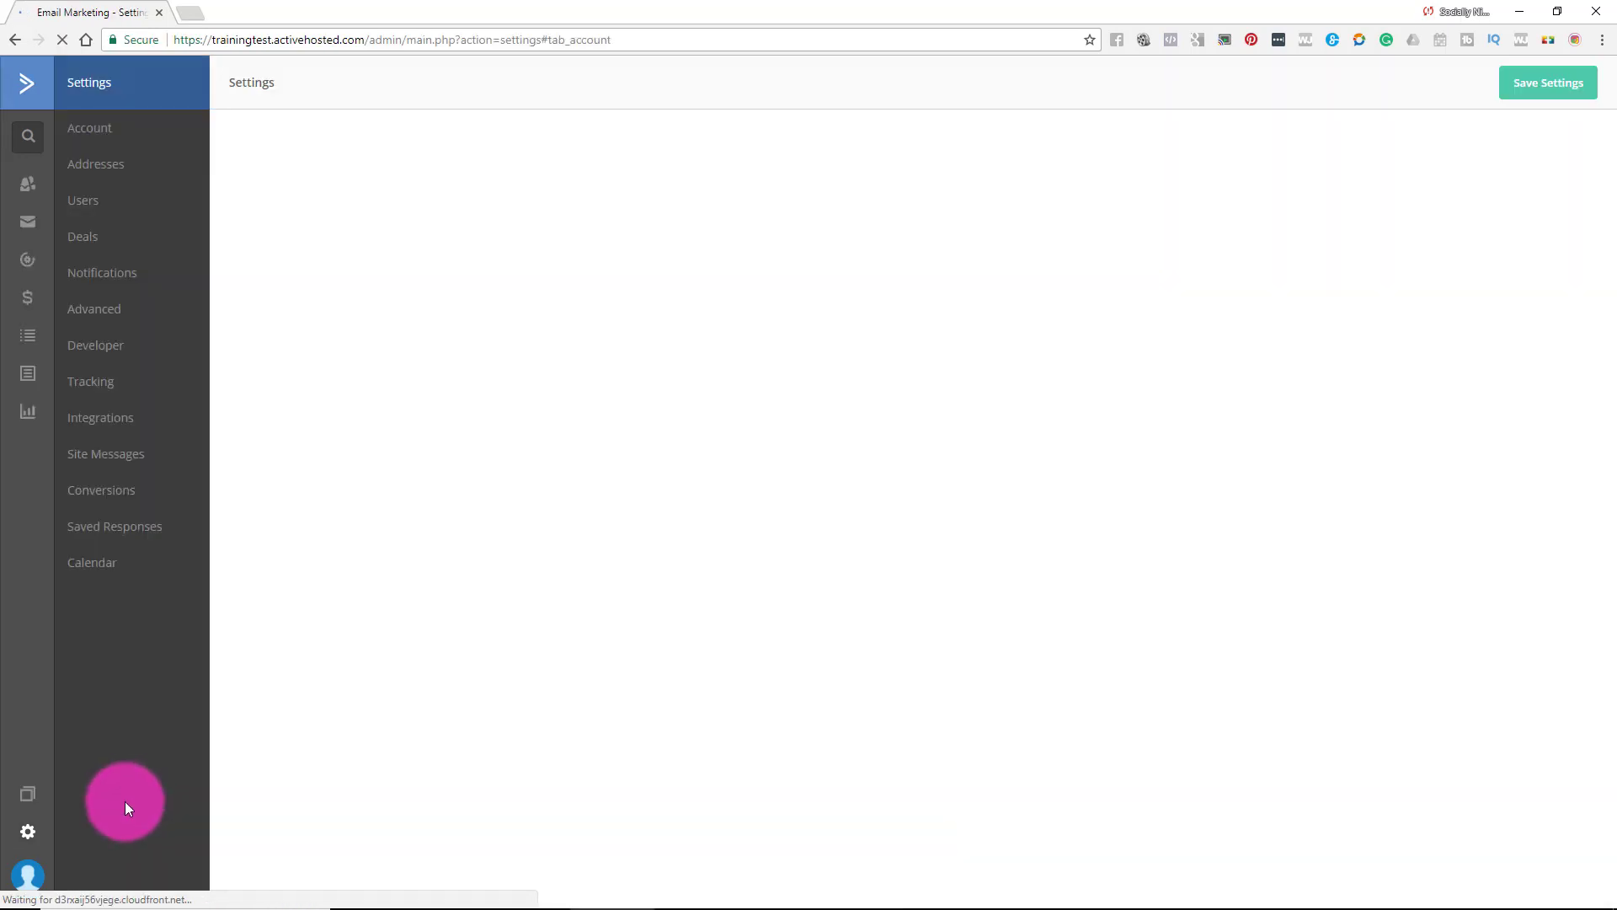
pyautogui.click(152, 431)
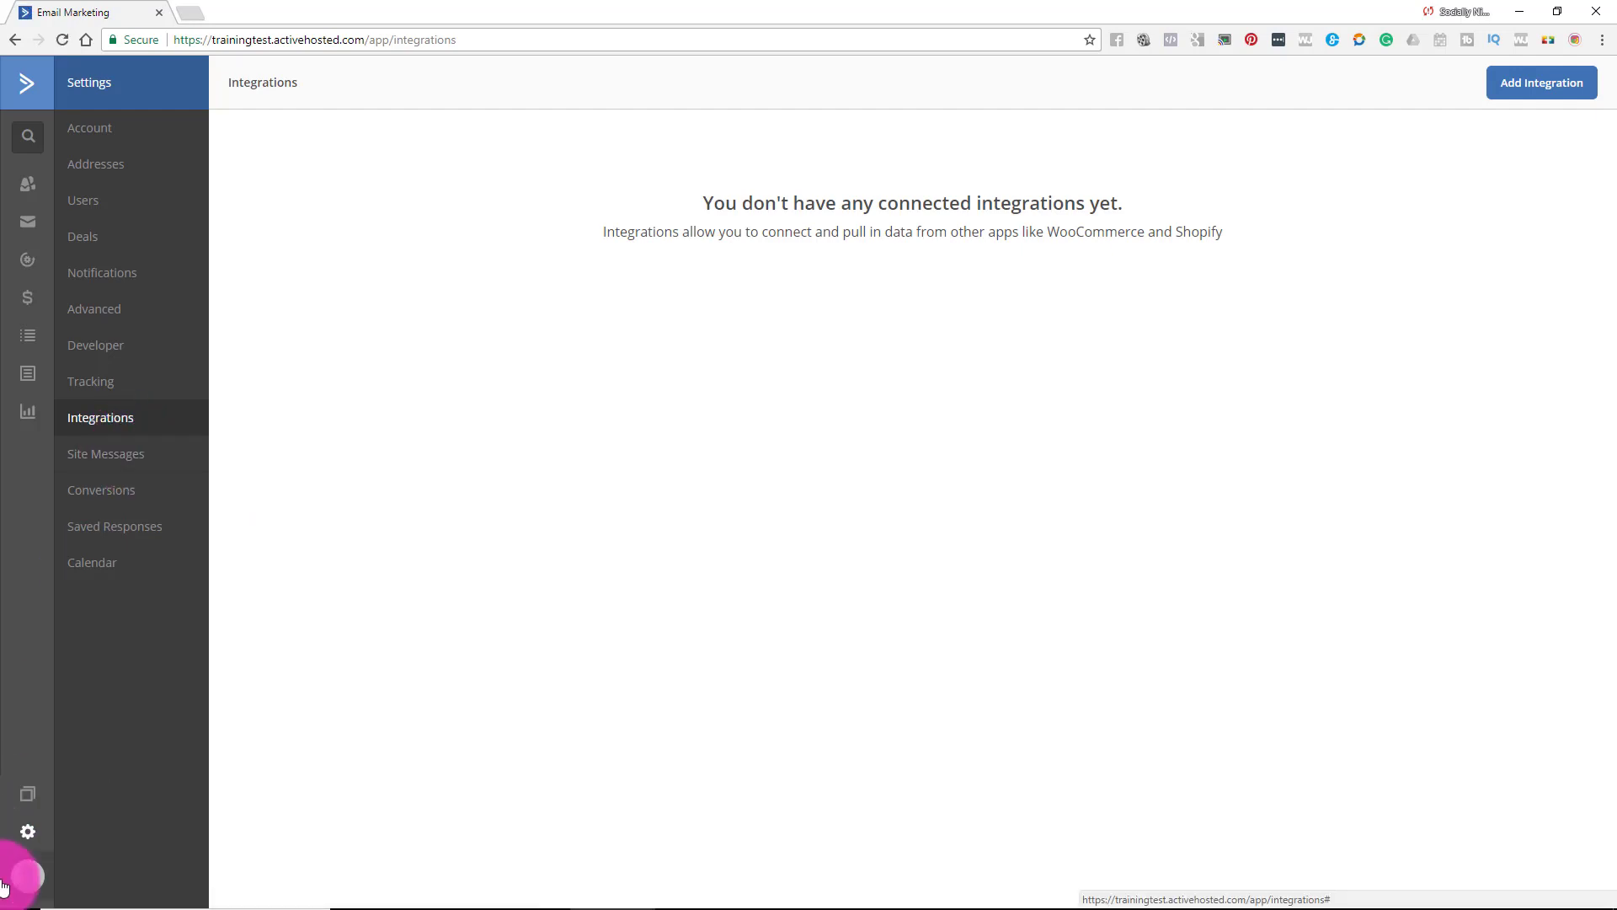
pyautogui.click(38, 92)
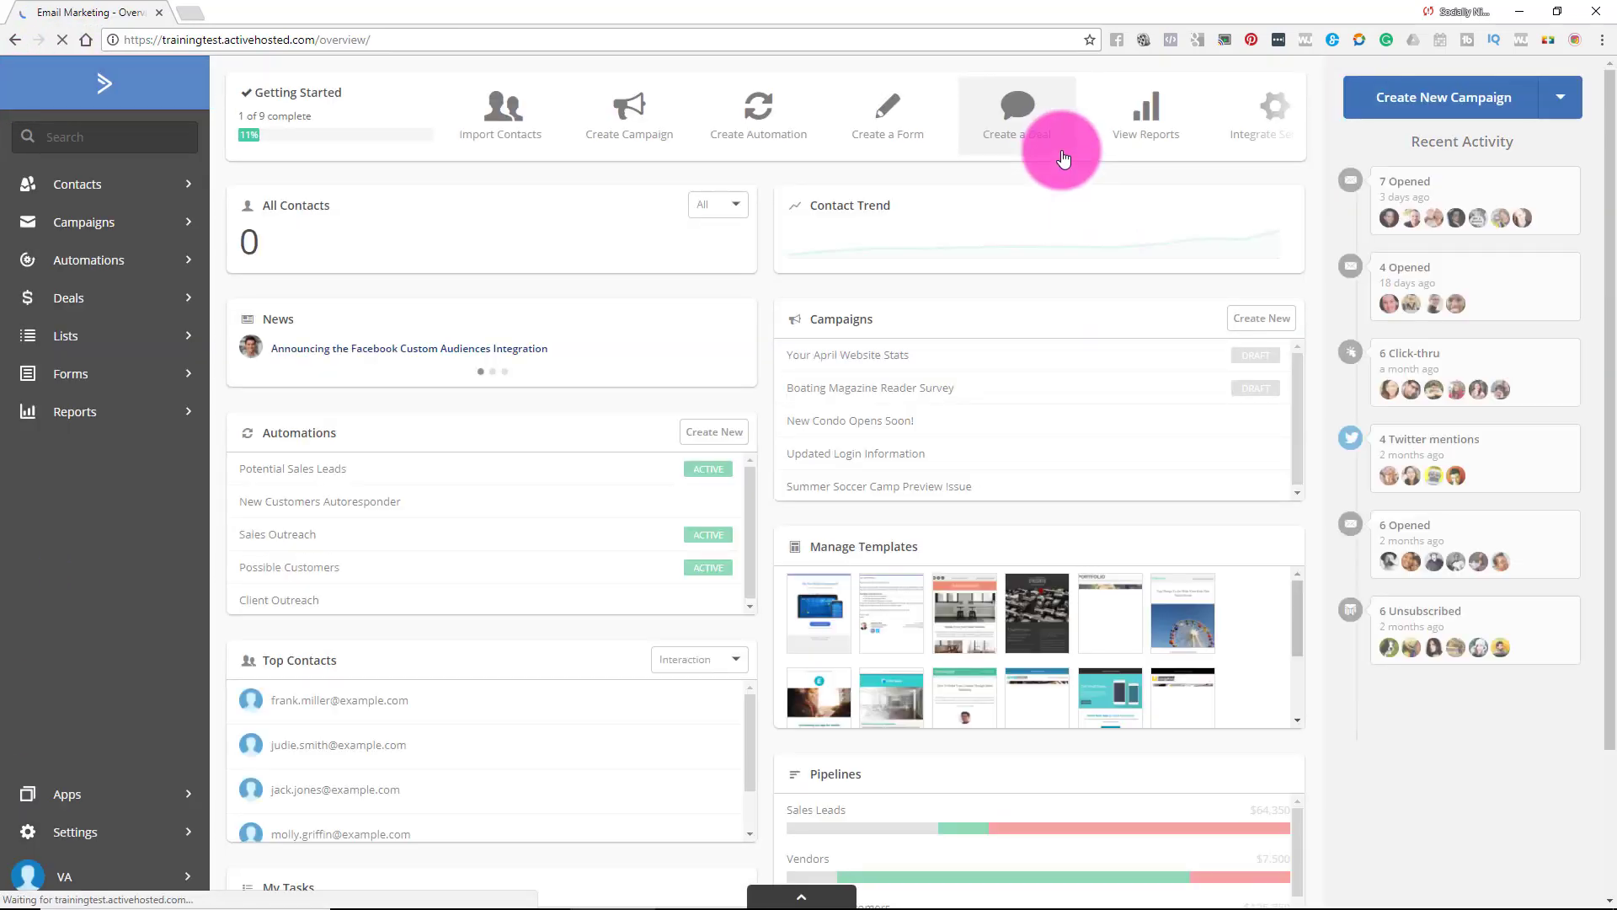